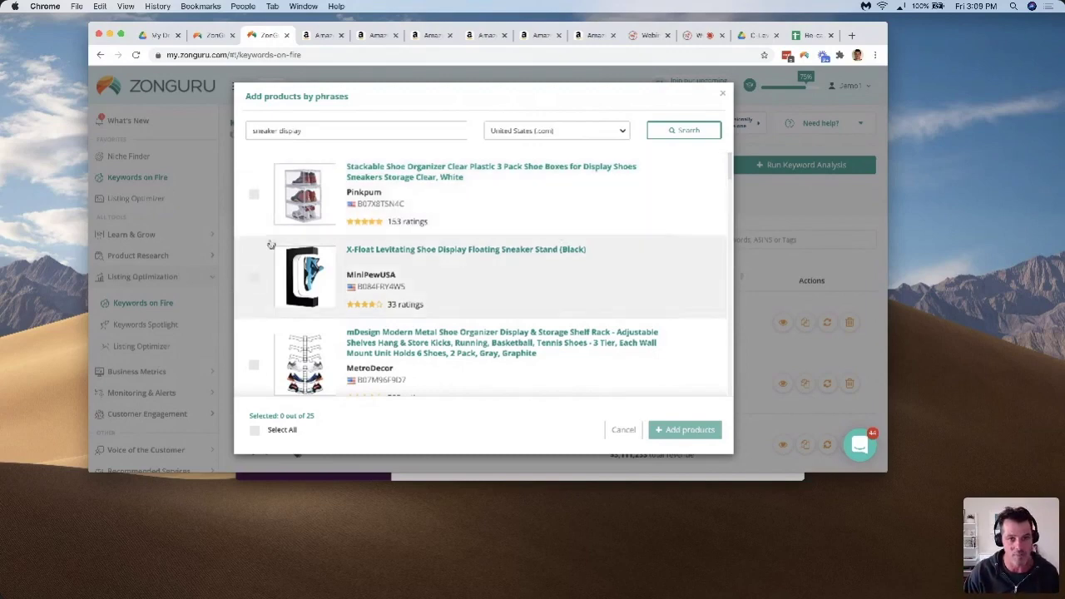
Step: Select the white Pinkpum 3-pack shoe organizer, the mDesign metal shoe organizer and the SONGMICS 15-cube shoe rack among the sneaker display products
{"action": "left_click", "coordinate": [255, 194]}
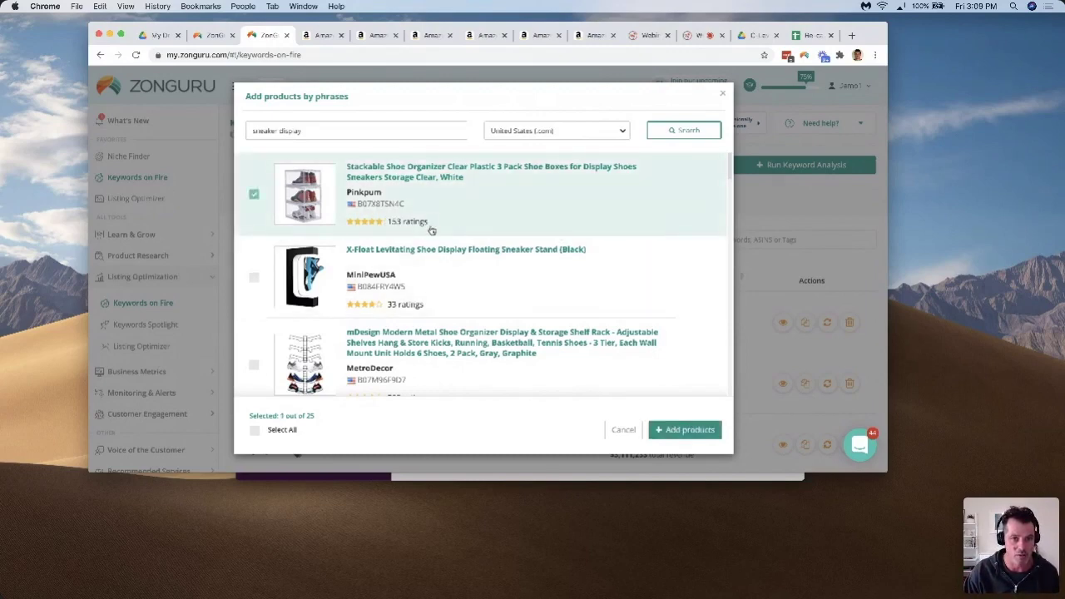
{"action": "scroll", "coordinate": [430, 231], "scroll_direction": "down", "scroll_amount": 4}
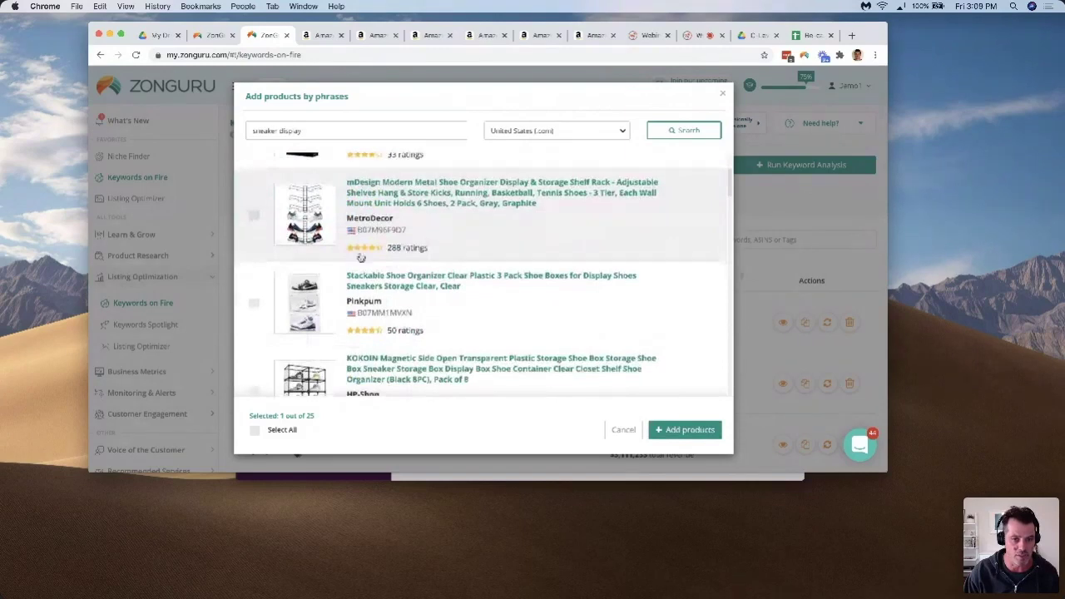
{"action": "left_click", "coordinate": [255, 216]}
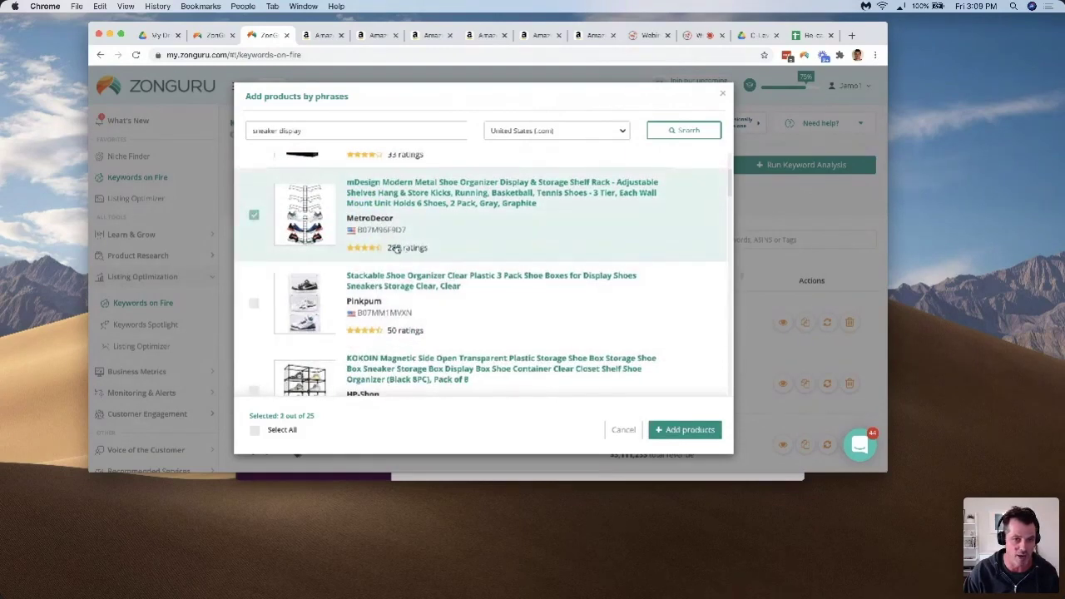
{"action": "scroll", "coordinate": [396, 252], "scroll_direction": "down", "scroll_amount": 5}
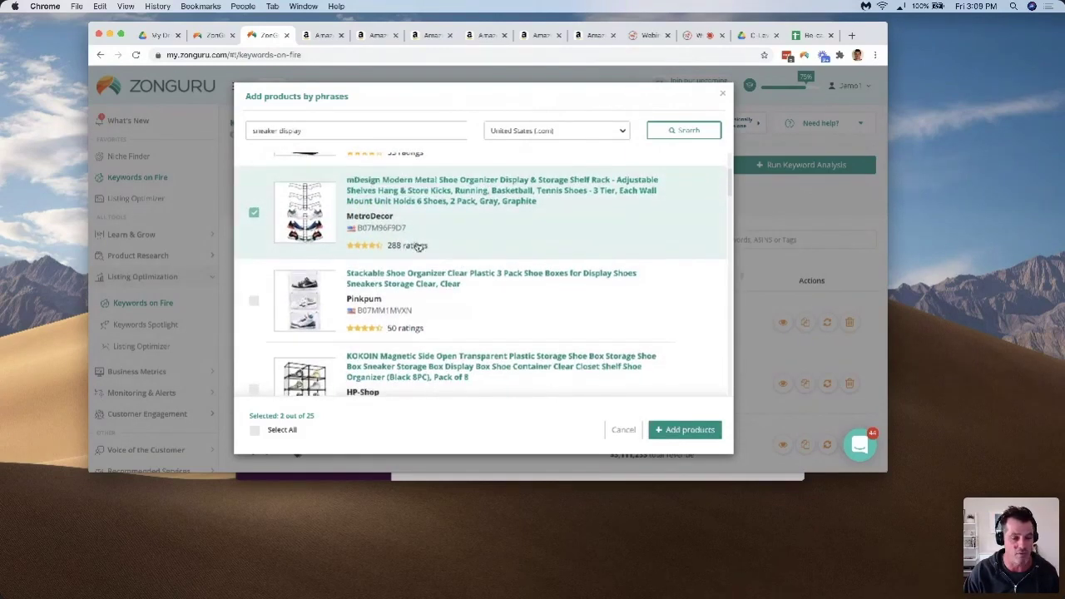
{"action": "scroll", "coordinate": [417, 247], "scroll_direction": "down", "scroll_amount": 2}
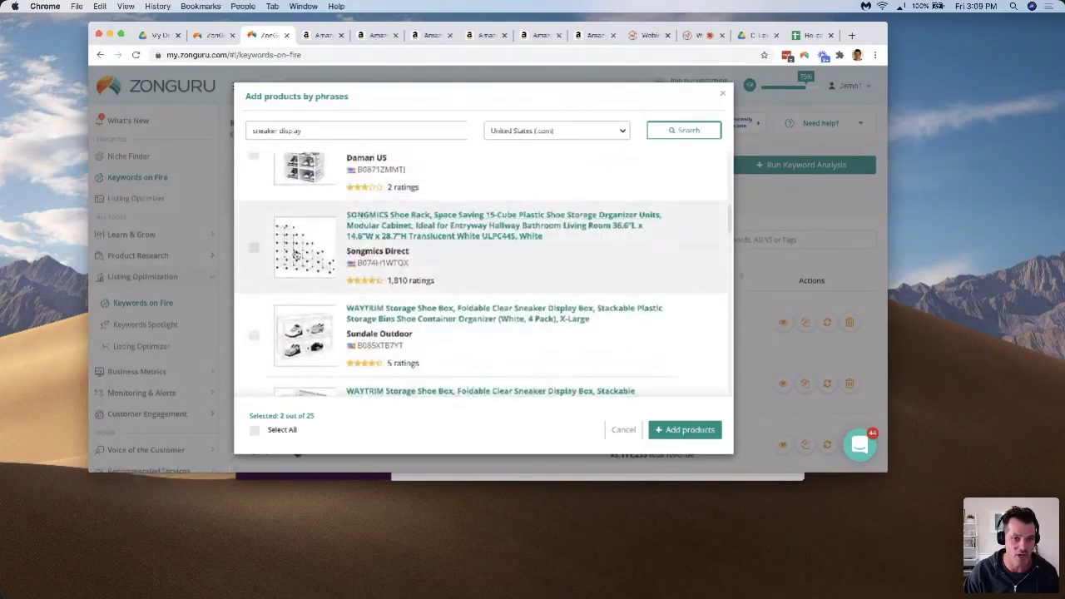
{"action": "left_click", "coordinate": [256, 252]}
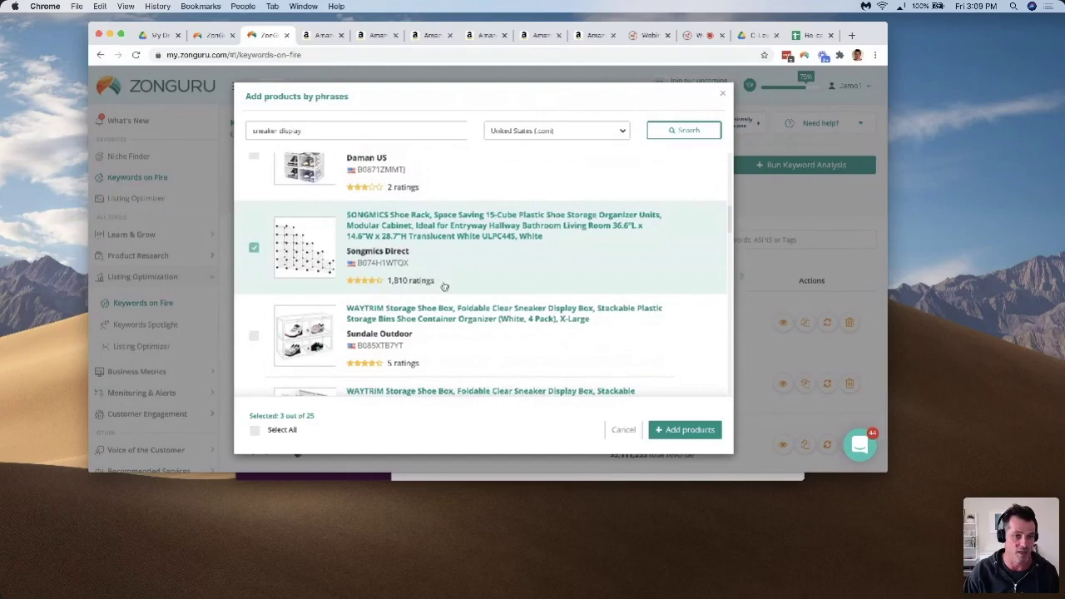
Step: Select the white WAYTRIM X-Large 6-pack storage shoe box and add all selected products to the keyword analysis
{"action": "scroll", "coordinate": [435, 287], "scroll_direction": "down", "scroll_amount": 1}
{"action": "scroll", "coordinate": [424, 283], "scroll_direction": "down", "scroll_amount": 5}
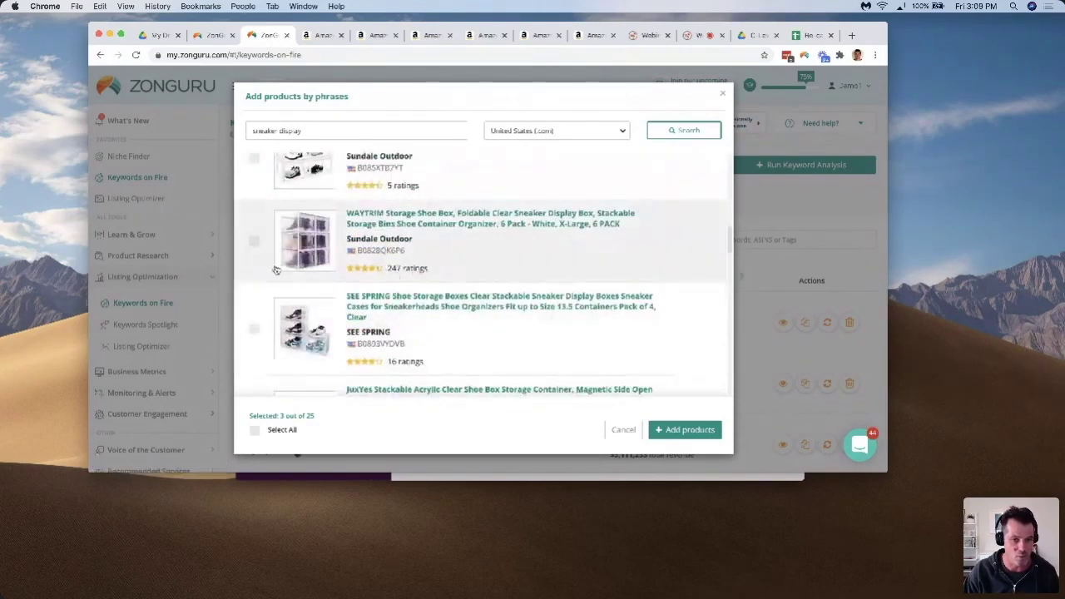
{"action": "left_click", "coordinate": [254, 241]}
{"action": "scroll", "coordinate": [445, 281], "scroll_direction": "down", "scroll_amount": 5}
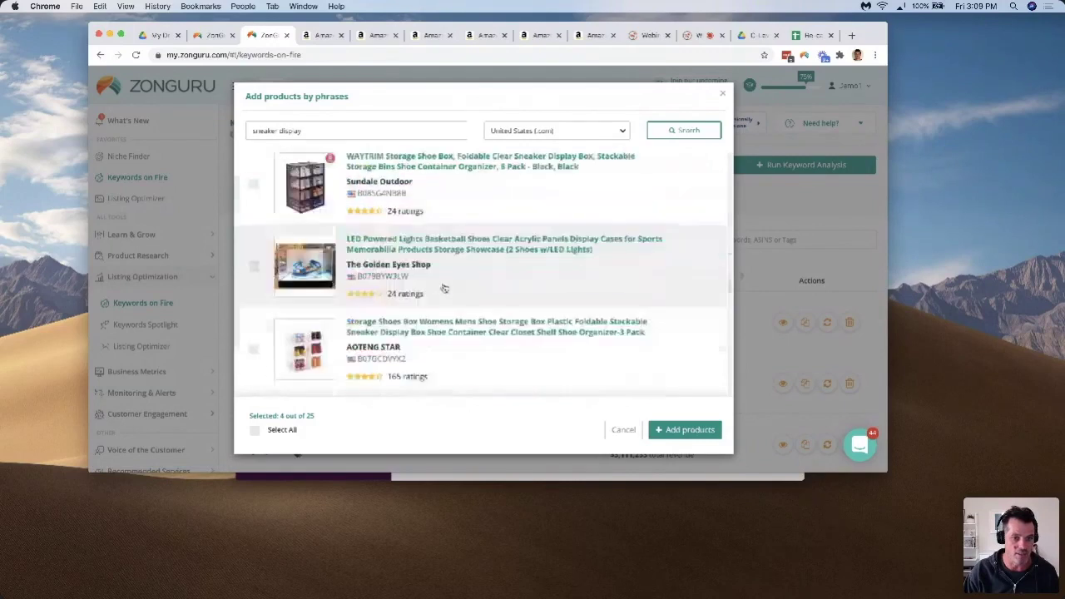
{"action": "scroll", "coordinate": [459, 344], "scroll_direction": "up", "scroll_amount": 10}
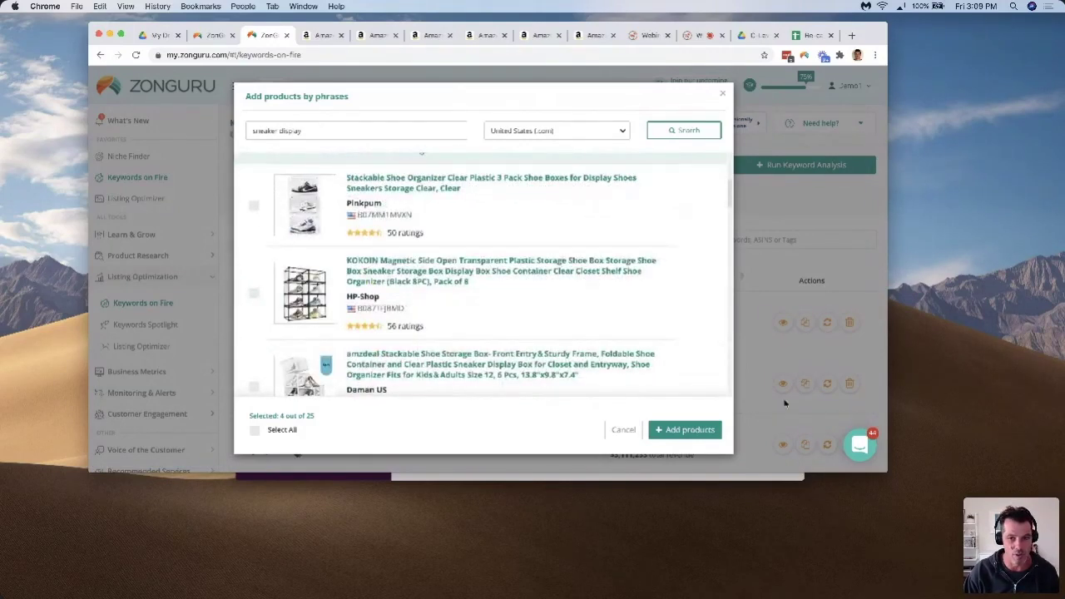
{"action": "left_click", "coordinate": [699, 430]}
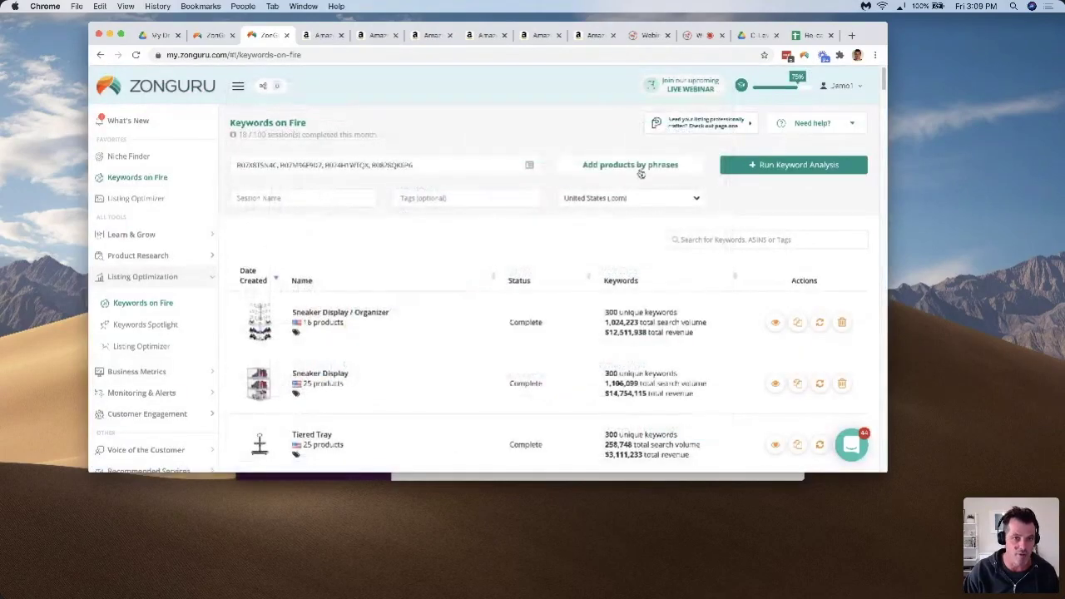
Step: Search for more products to add using the phrase "sneaker organizer" in the United States marketplace
{"action": "left_click", "coordinate": [639, 168]}
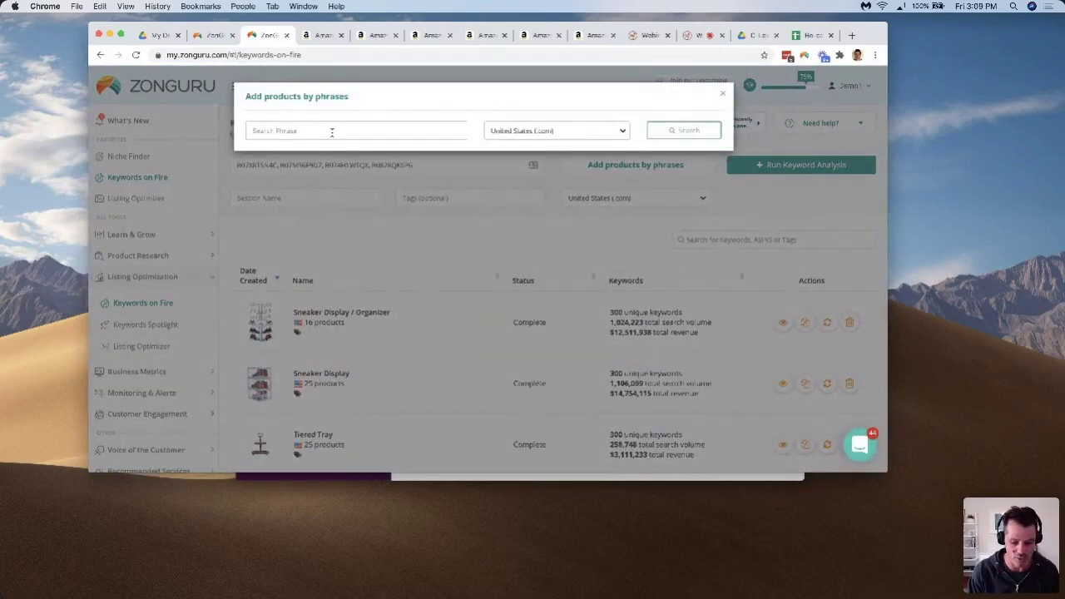
{"action": "type", "text": "sneaker organizer"}
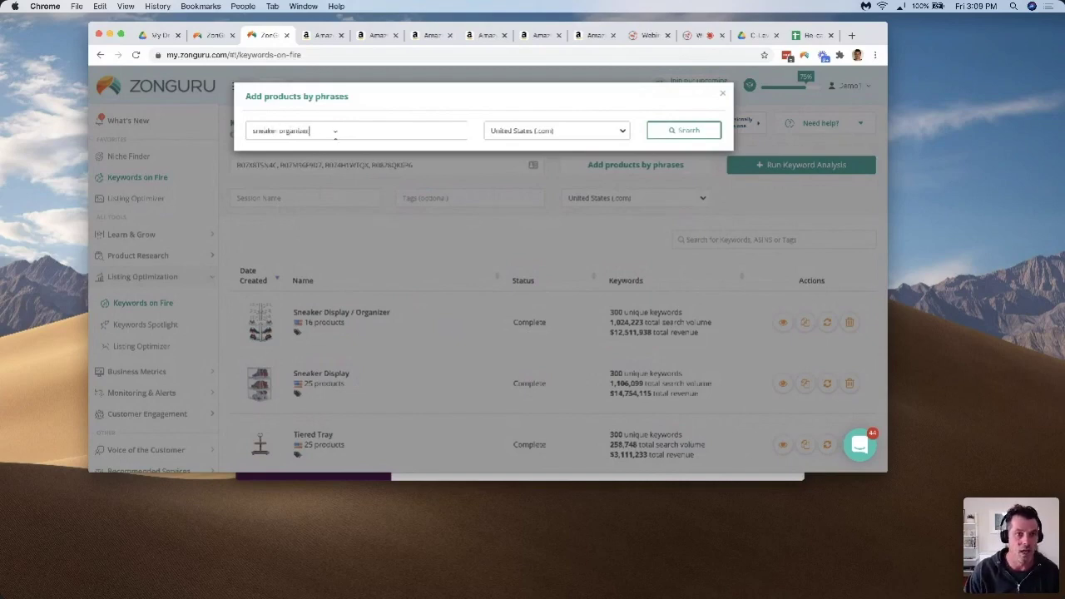
{"action": "left_click", "coordinate": [696, 131]}
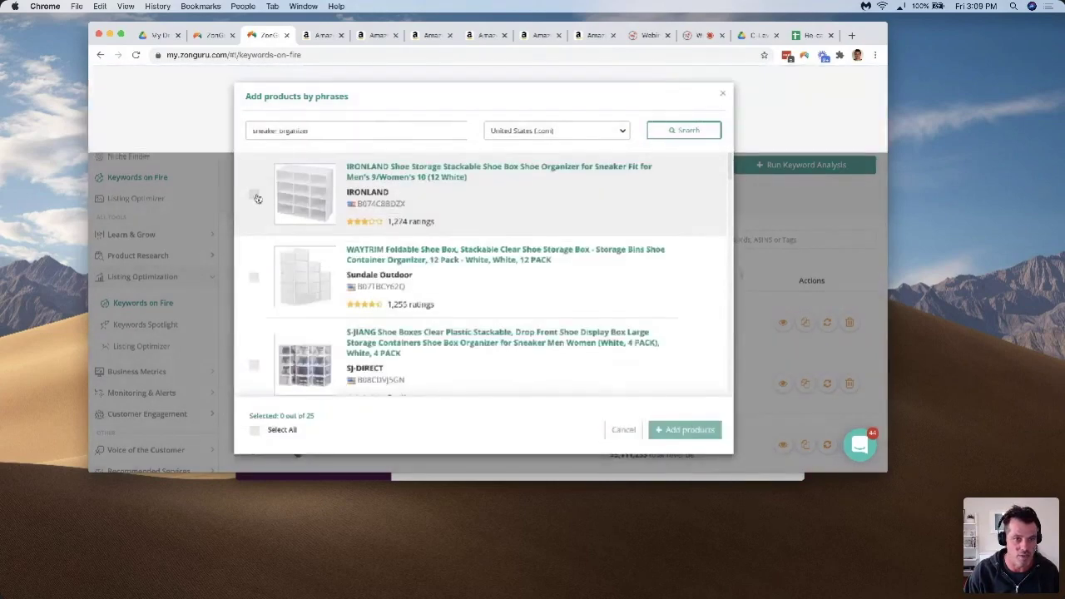
Step: Add the IRONLAND 12 White organizer, the WAYTRIM white 12-pack and the Pinkpum 12-pack stackable shoe box to the keyword analysis
{"action": "left_click", "coordinate": [253, 194]}
{"action": "left_click", "coordinate": [254, 278]}
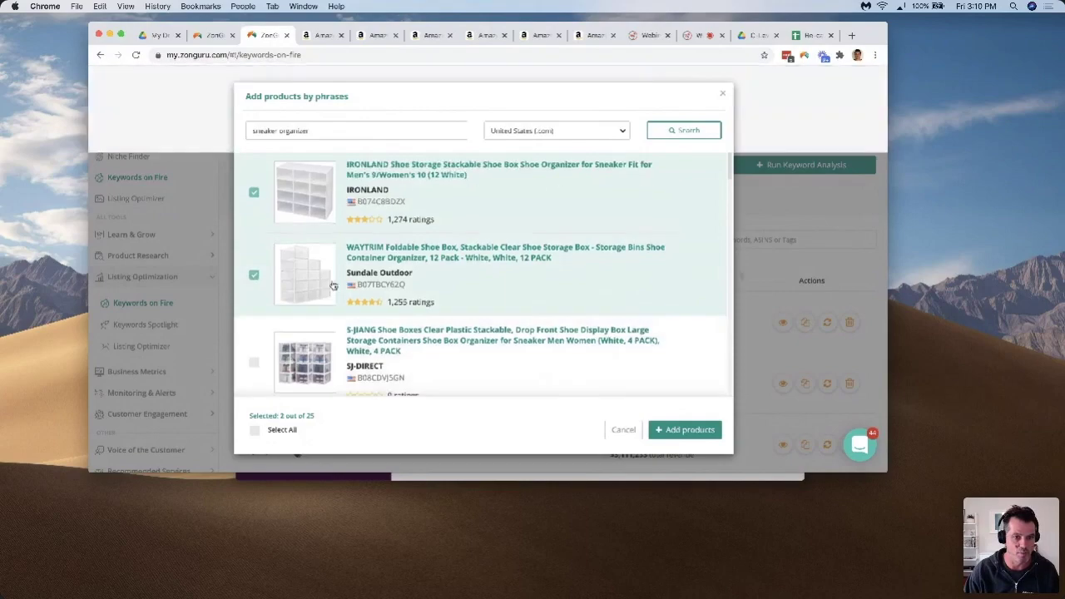
{"action": "scroll", "coordinate": [331, 336], "scroll_direction": "down", "scroll_amount": 3}
{"action": "scroll", "coordinate": [331, 336], "scroll_direction": "down", "scroll_amount": 6}
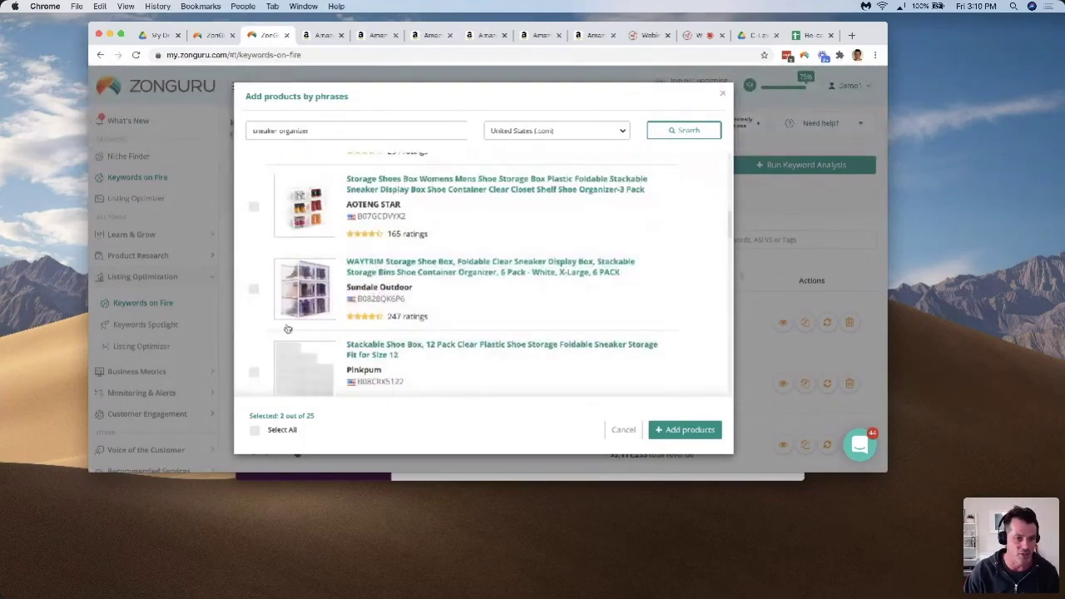
{"action": "scroll", "coordinate": [262, 267], "scroll_direction": "down", "scroll_amount": 2}
{"action": "left_click", "coordinate": [254, 284]}
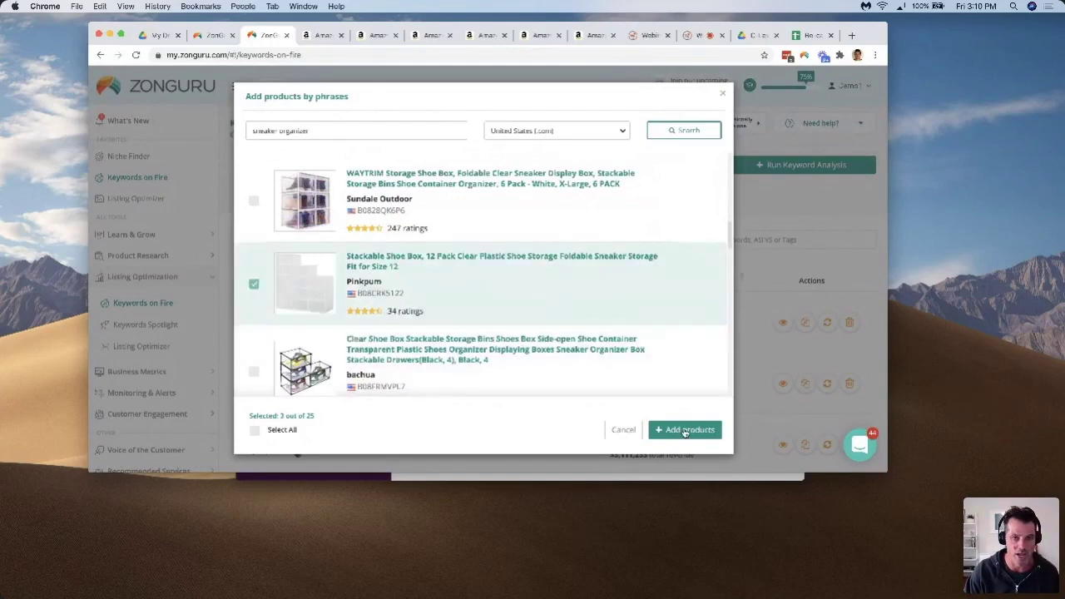
{"action": "left_click", "coordinate": [684, 430]}
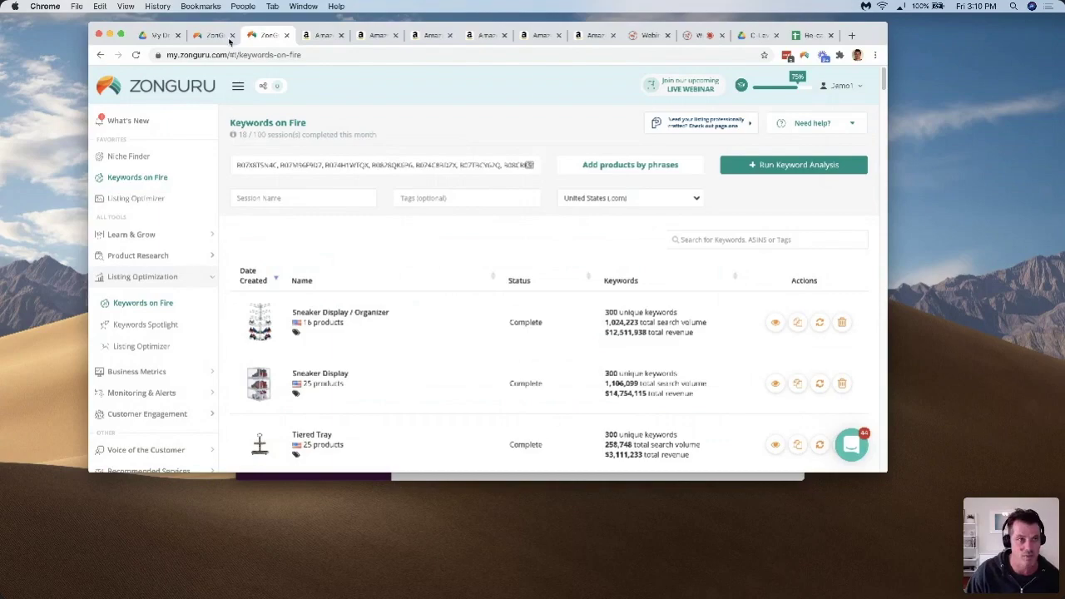
Step: Enlarge the browser window to full screen and open the results of the completed "Sneaker Display / Organizer" session
{"action": "left_click", "coordinate": [120, 36]}
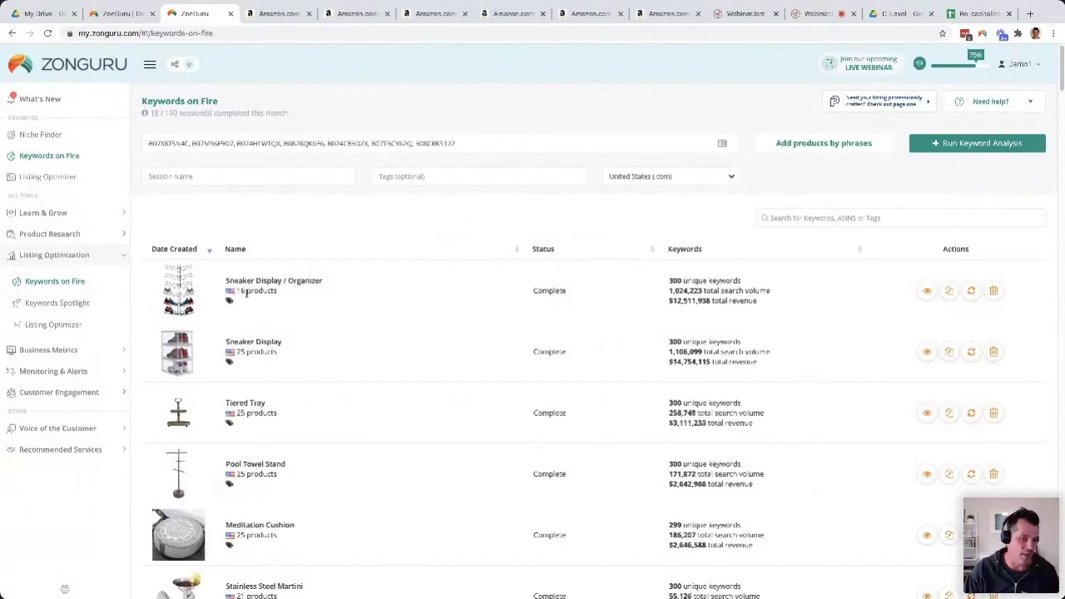
{"action": "mouse_move", "coordinate": [255, 293]}
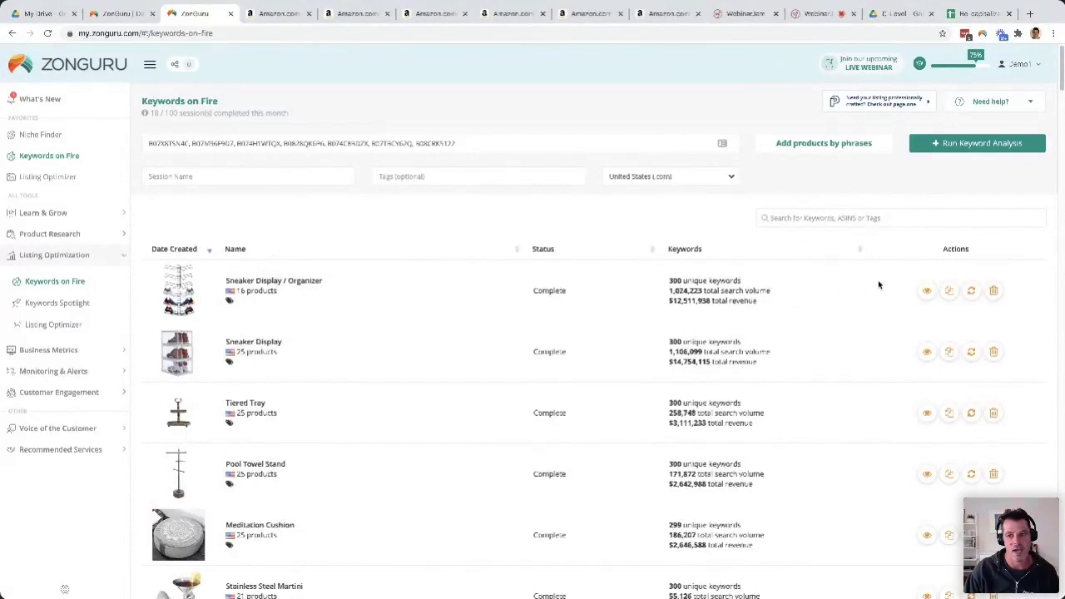
{"action": "left_click", "coordinate": [925, 293]}
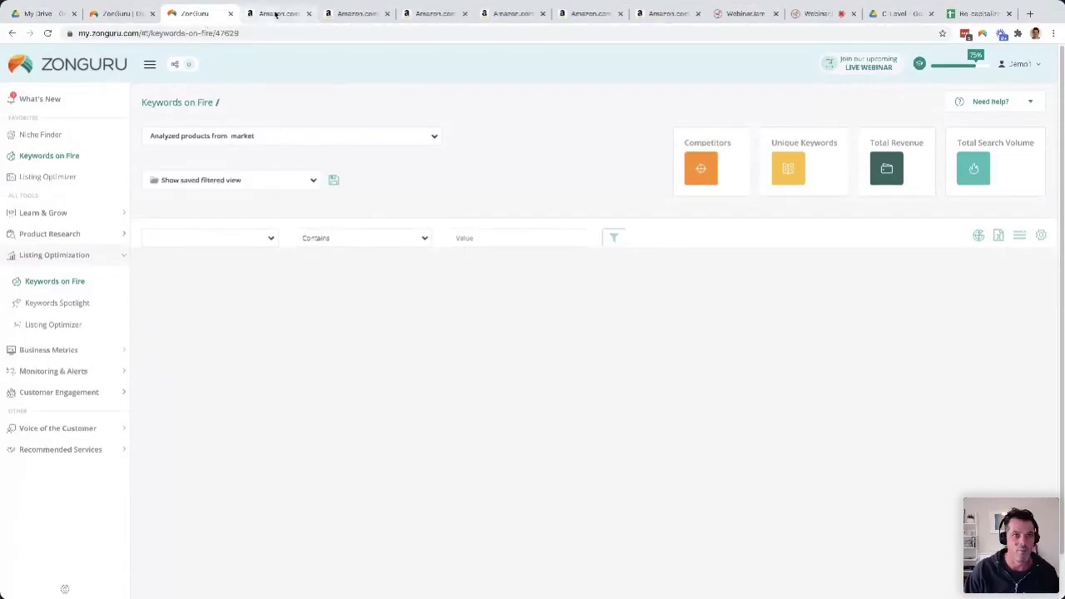
Step: Switch to the Amazon results for "sneaker display" and examine which kinds of sneaker display and storage products are listed
{"action": "left_click", "coordinate": [280, 14]}
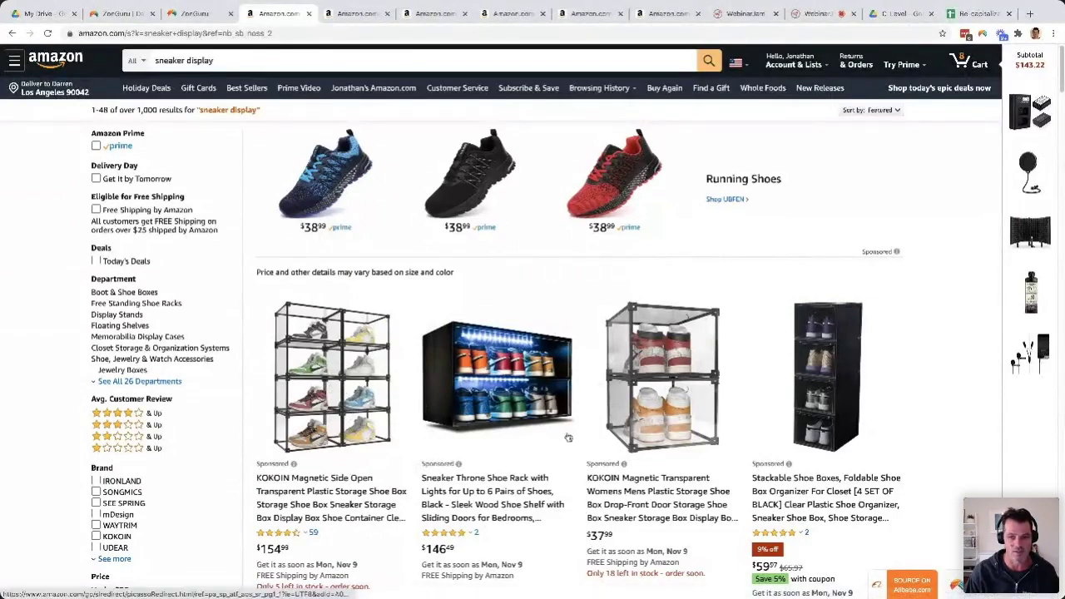
{"action": "scroll", "coordinate": [568, 435], "scroll_direction": "down", "scroll_amount": 1}
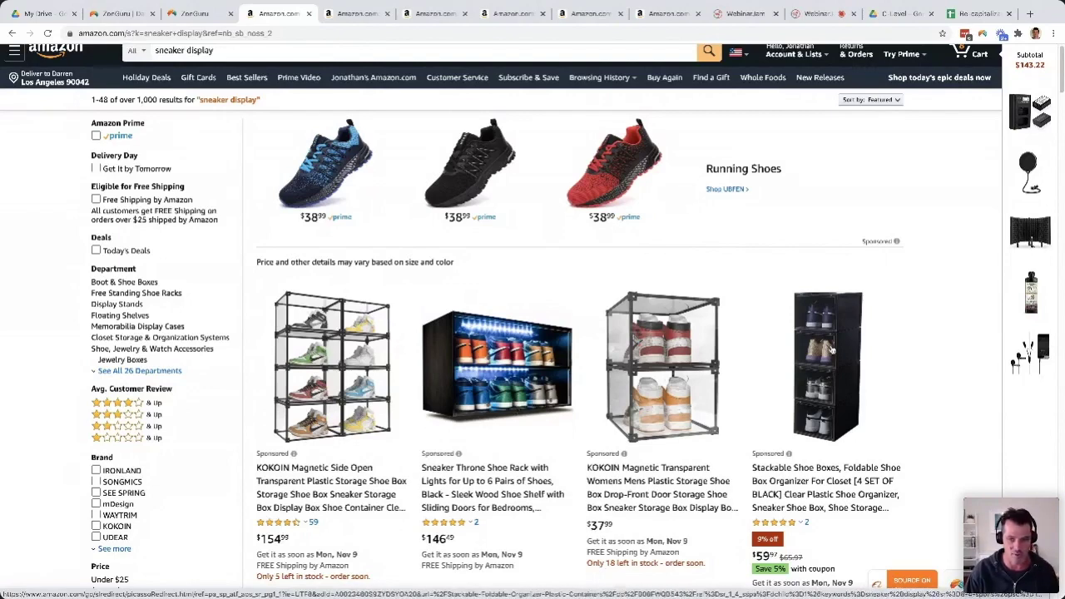
{"action": "scroll", "coordinate": [748, 366], "scroll_direction": "down", "scroll_amount": 1}
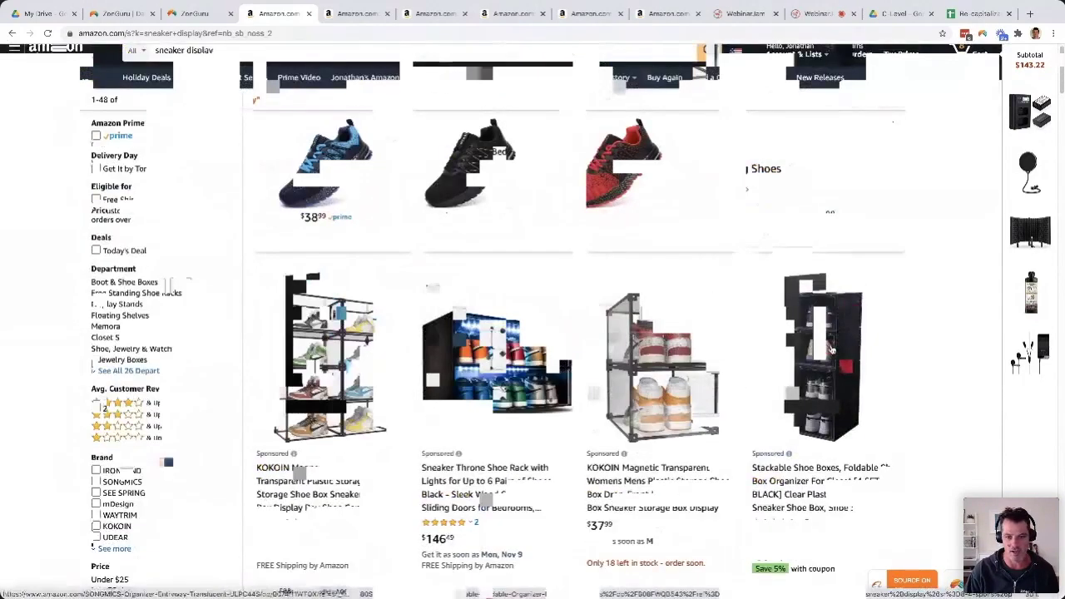
{"action": "scroll", "coordinate": [686, 420], "scroll_direction": "down", "scroll_amount": 4}
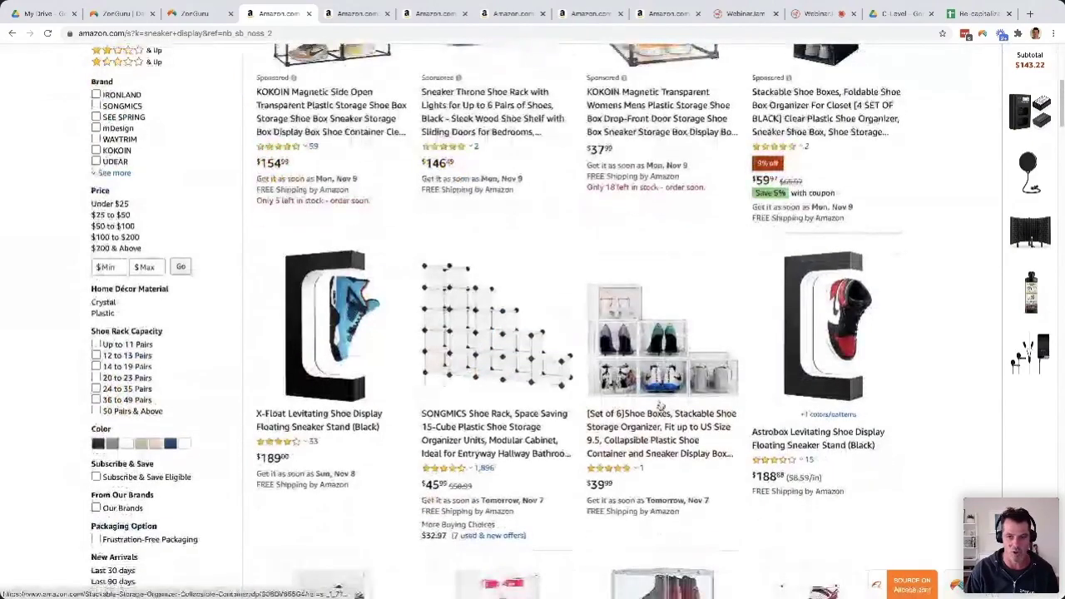
{"action": "scroll", "coordinate": [587, 295], "scroll_direction": "down", "scroll_amount": 2}
{"action": "scroll", "coordinate": [582, 291], "scroll_direction": "down", "scroll_amount": 3}
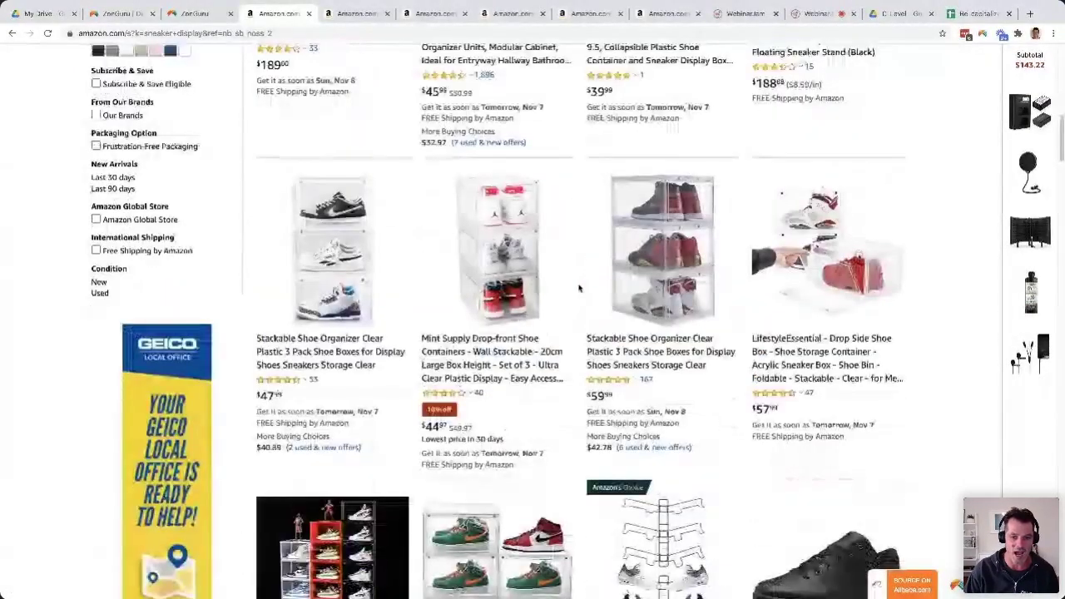
{"action": "scroll", "coordinate": [582, 292], "scroll_direction": "up", "scroll_amount": 3}
{"action": "scroll", "coordinate": [589, 324], "scroll_direction": "down", "scroll_amount": 1}
{"action": "scroll", "coordinate": [589, 335], "scroll_direction": "down", "scroll_amount": 3}
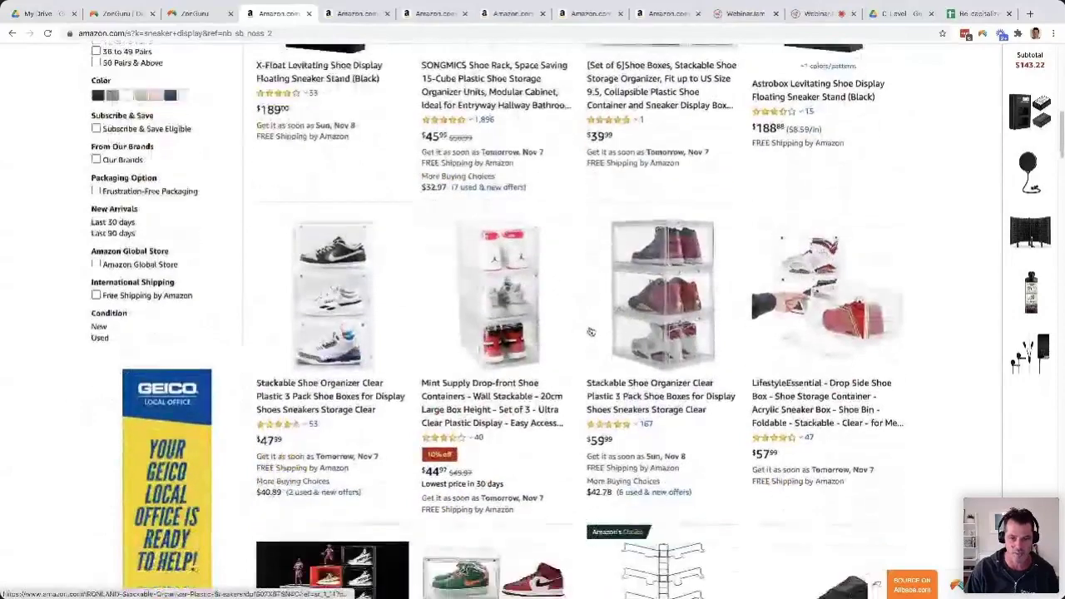
{"action": "scroll", "coordinate": [590, 330], "scroll_direction": "down", "scroll_amount": 3}
{"action": "scroll", "coordinate": [593, 333], "scroll_direction": "up", "scroll_amount": 4}
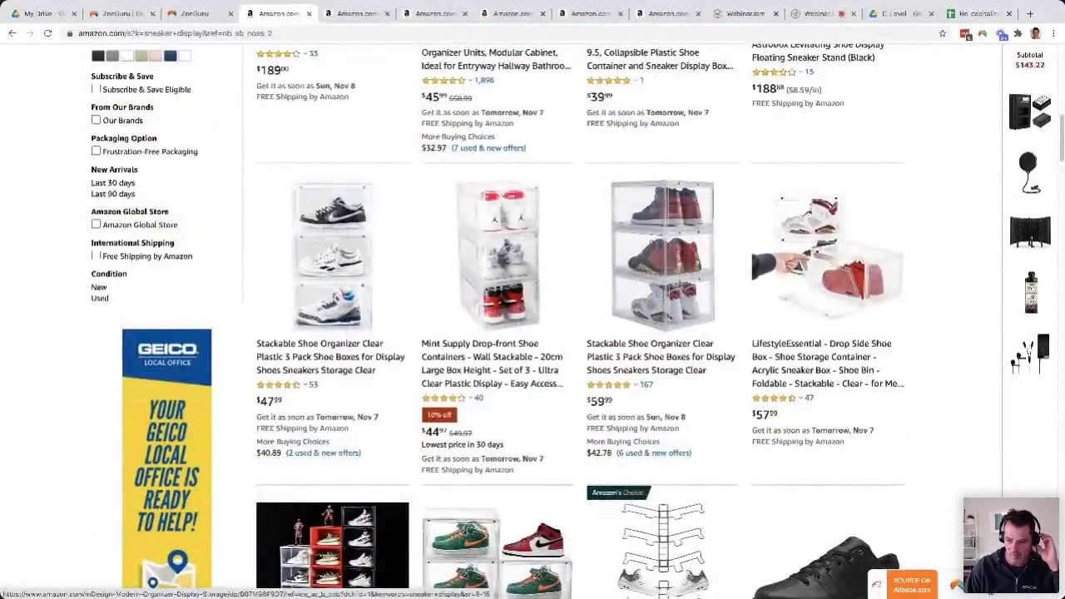
Step: Open the ZonGuru extension on the Amazon results and examine the niche score, its metrics and the badges marking the top-clicked listings
{"action": "left_click", "coordinate": [945, 578]}
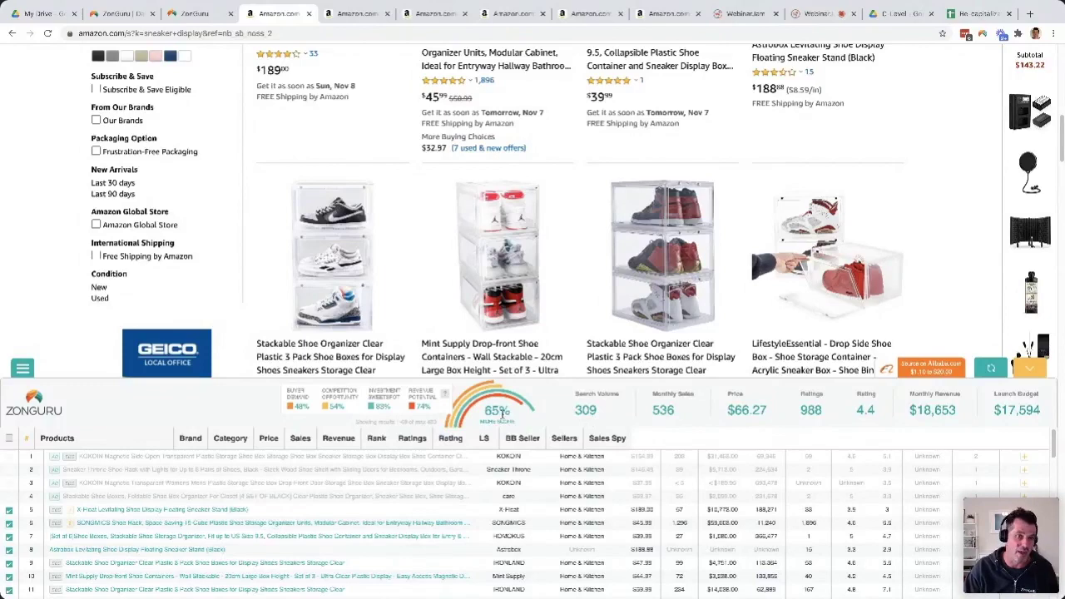
{"action": "scroll", "coordinate": [466, 200], "scroll_direction": "up", "scroll_amount": 10}
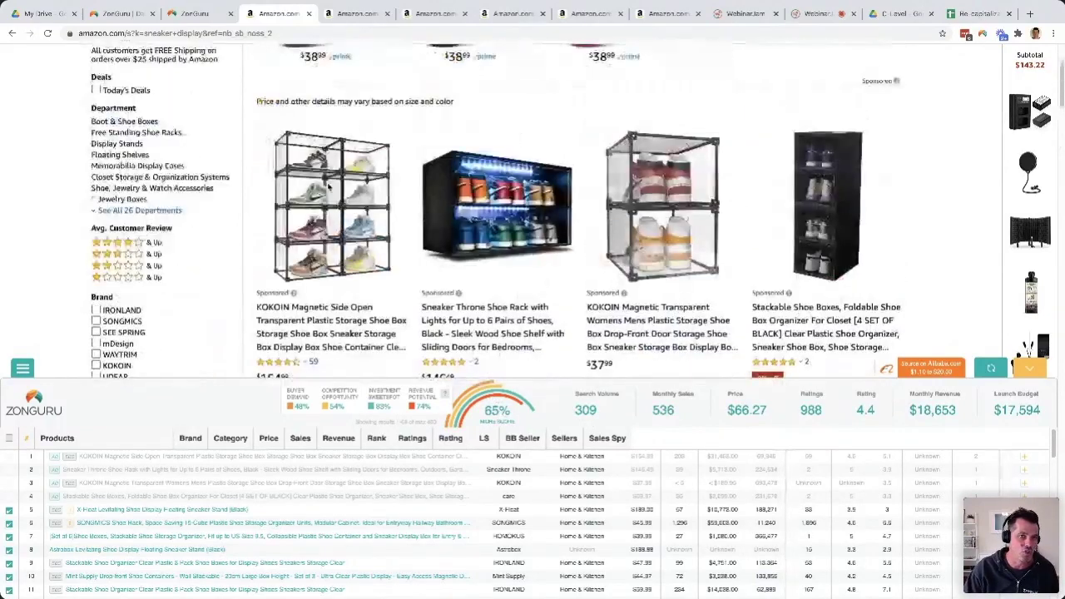
{"action": "scroll", "coordinate": [449, 139], "scroll_direction": "up", "scroll_amount": 3}
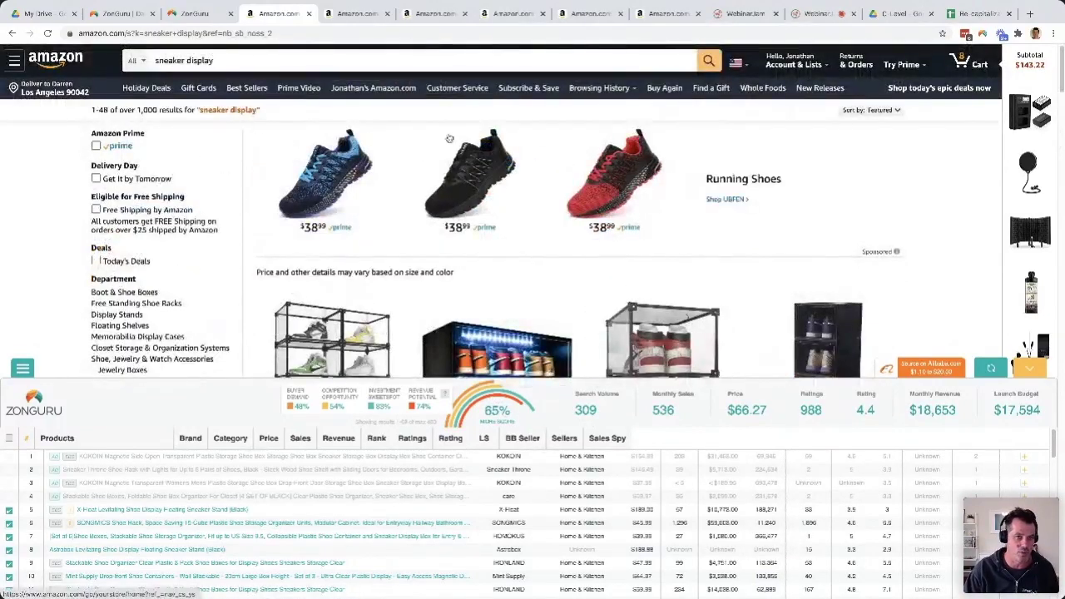
{"action": "scroll", "coordinate": [625, 290], "scroll_direction": "down", "scroll_amount": 3}
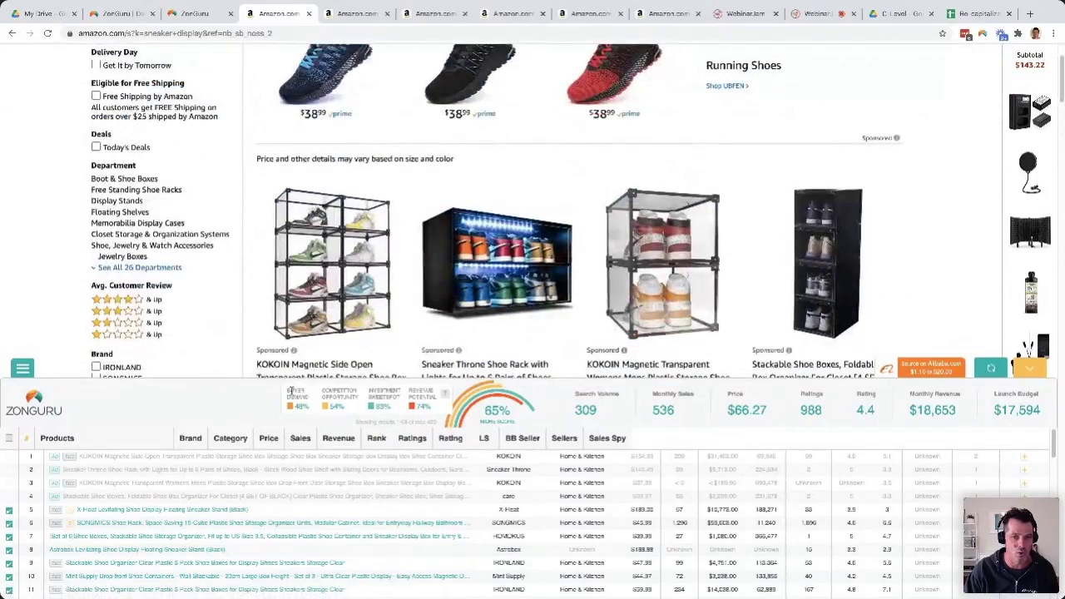
{"action": "left_click", "coordinate": [28, 443]}
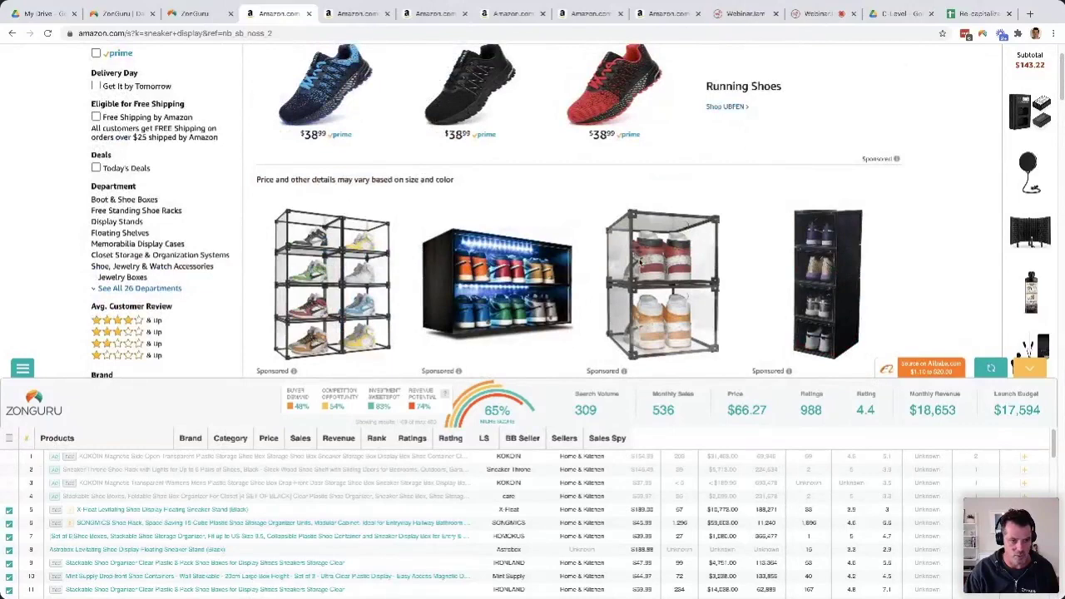
{"action": "left_click", "coordinate": [30, 439]}
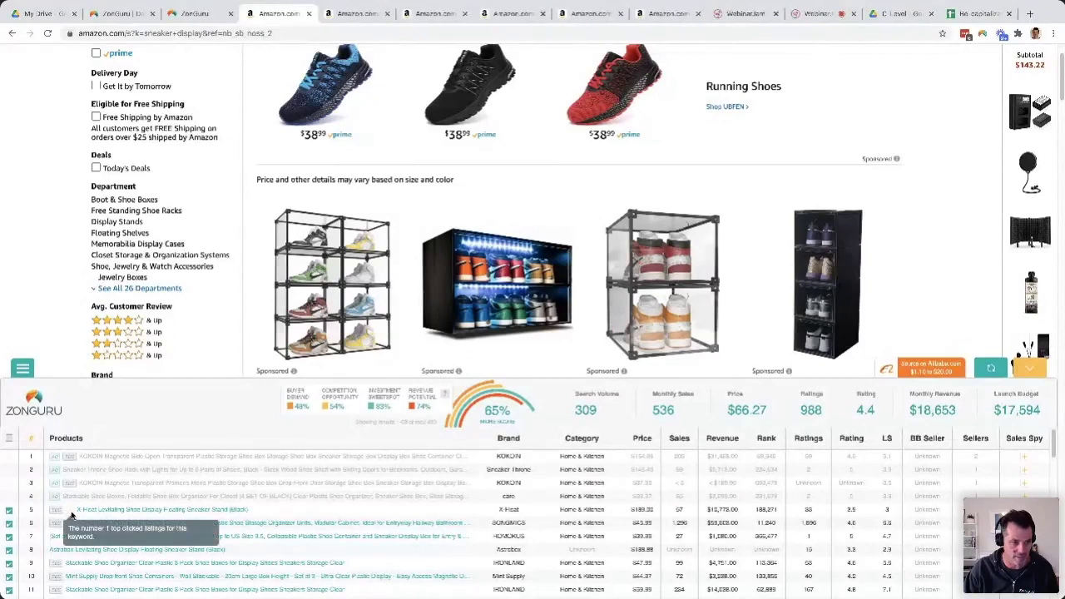
{"action": "mouse_move", "coordinate": [72, 518]}
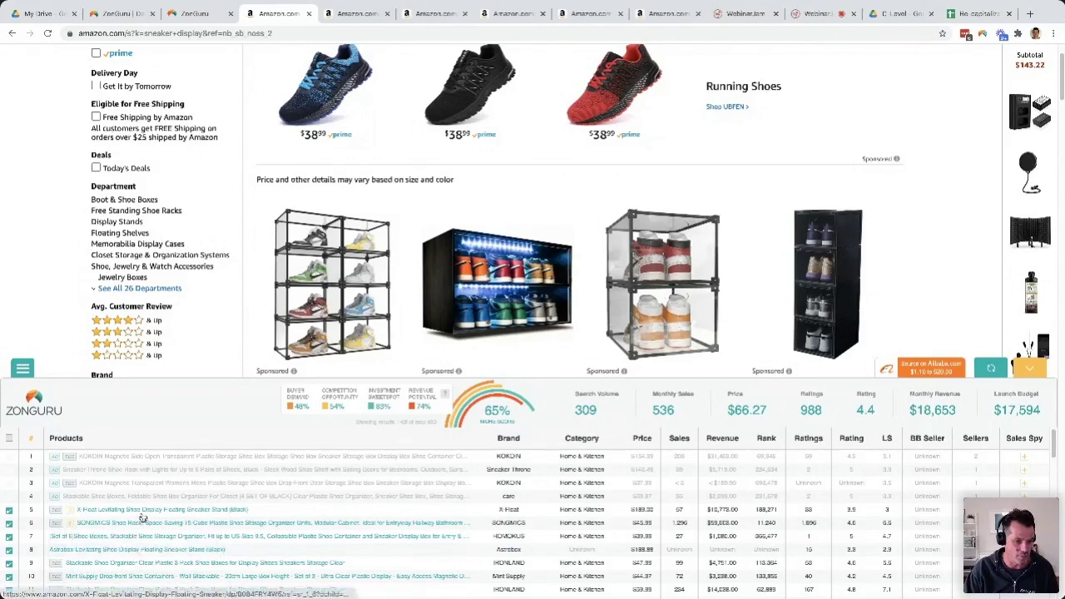
{"action": "mouse_move", "coordinate": [146, 515]}
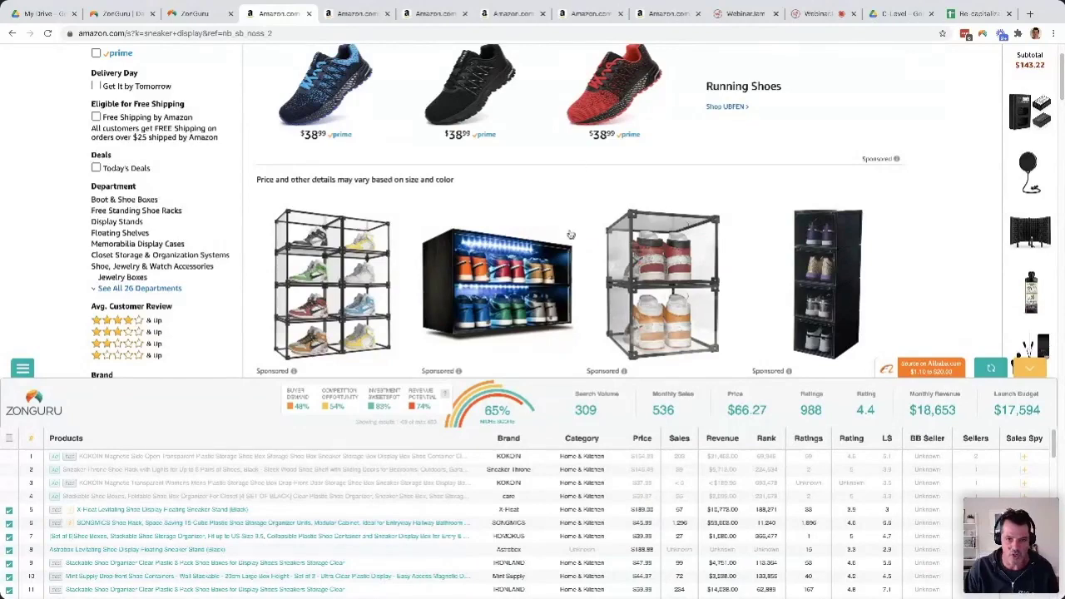
Step: Examine the "sneaker display" results on Amazon, comparing the sponsored and organic shoe boxes, racks and levitating stands
{"action": "scroll", "coordinate": [570, 236], "scroll_direction": "down", "scroll_amount": 1}
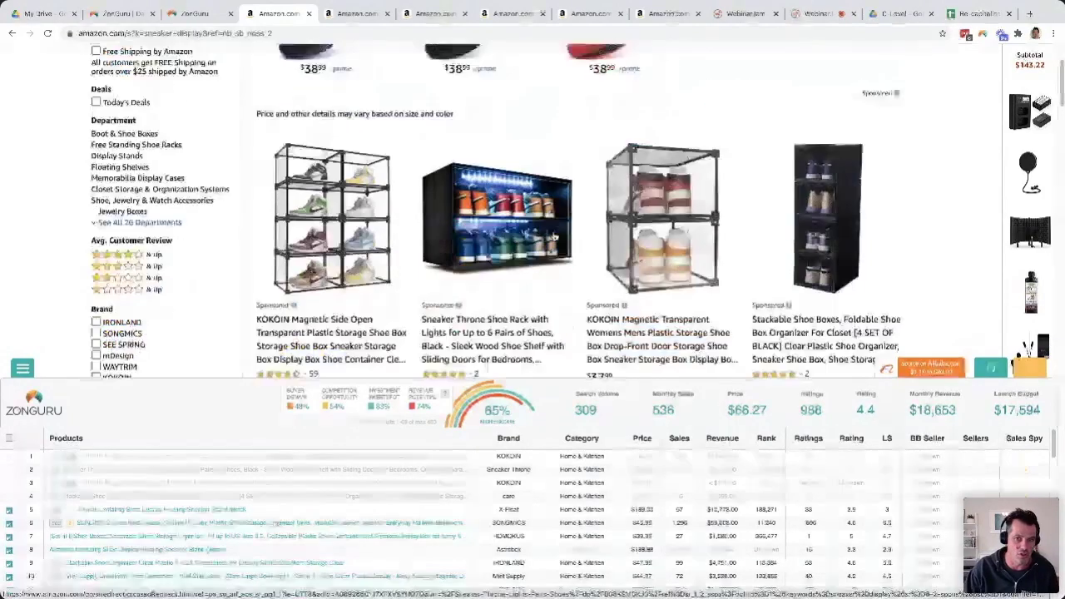
{"action": "scroll", "coordinate": [734, 182], "scroll_direction": "down", "scroll_amount": 2}
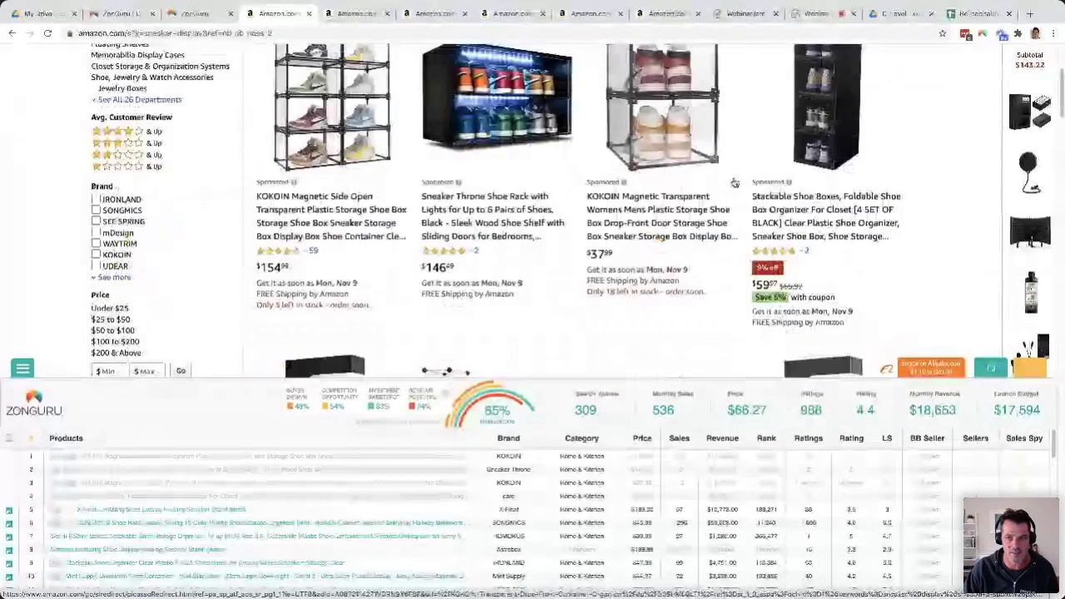
{"action": "scroll", "coordinate": [734, 183], "scroll_direction": "down", "scroll_amount": 2}
{"action": "scroll", "coordinate": [673, 217], "scroll_direction": "down", "scroll_amount": 2}
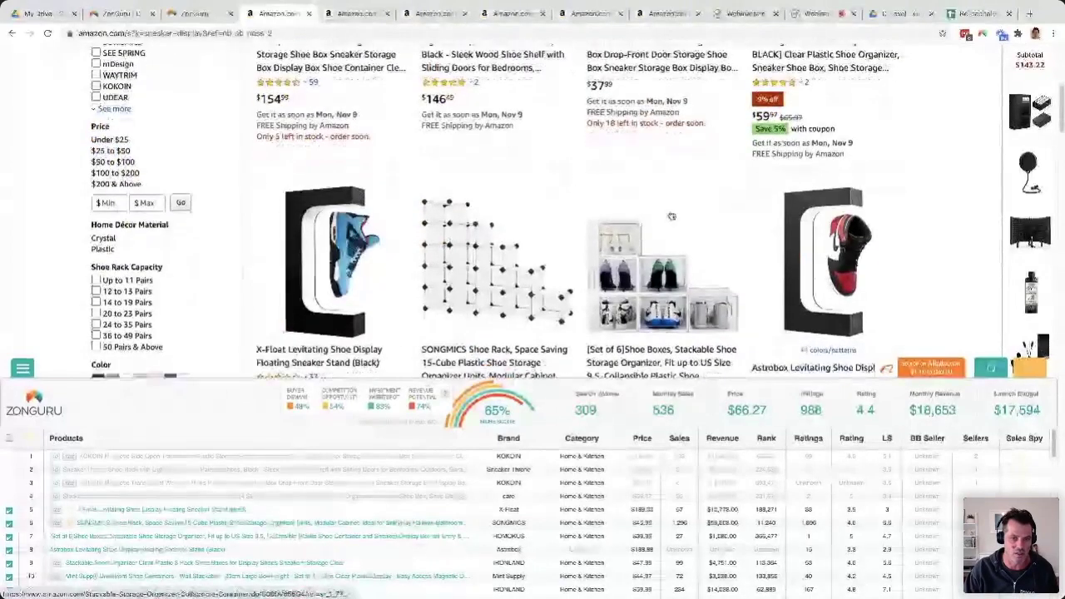
{"action": "scroll", "coordinate": [640, 236], "scroll_direction": "down", "scroll_amount": 4}
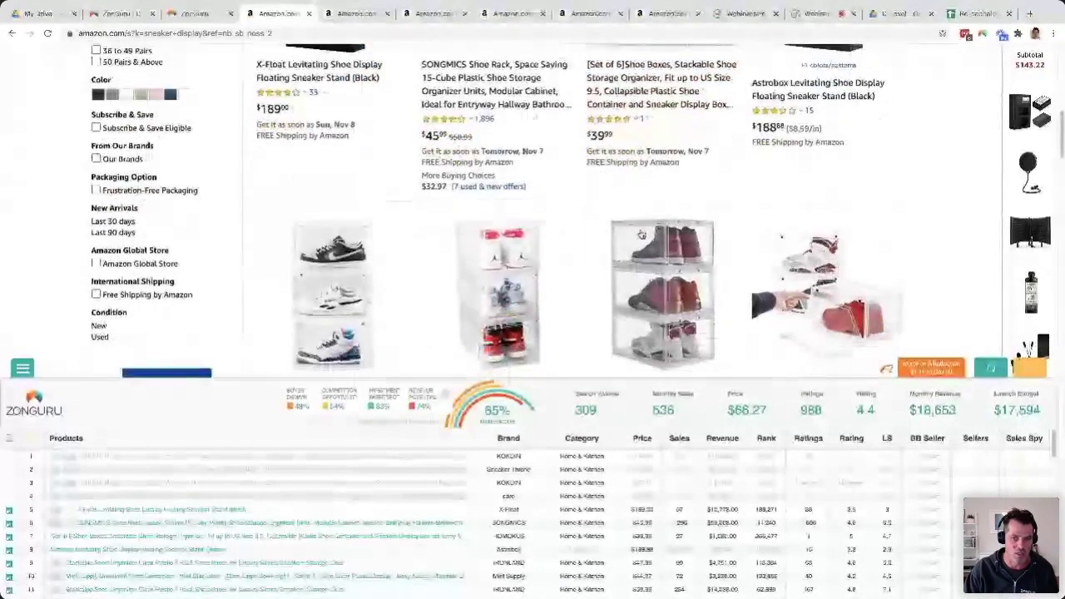
{"action": "scroll", "coordinate": [641, 235], "scroll_direction": "down", "scroll_amount": 3}
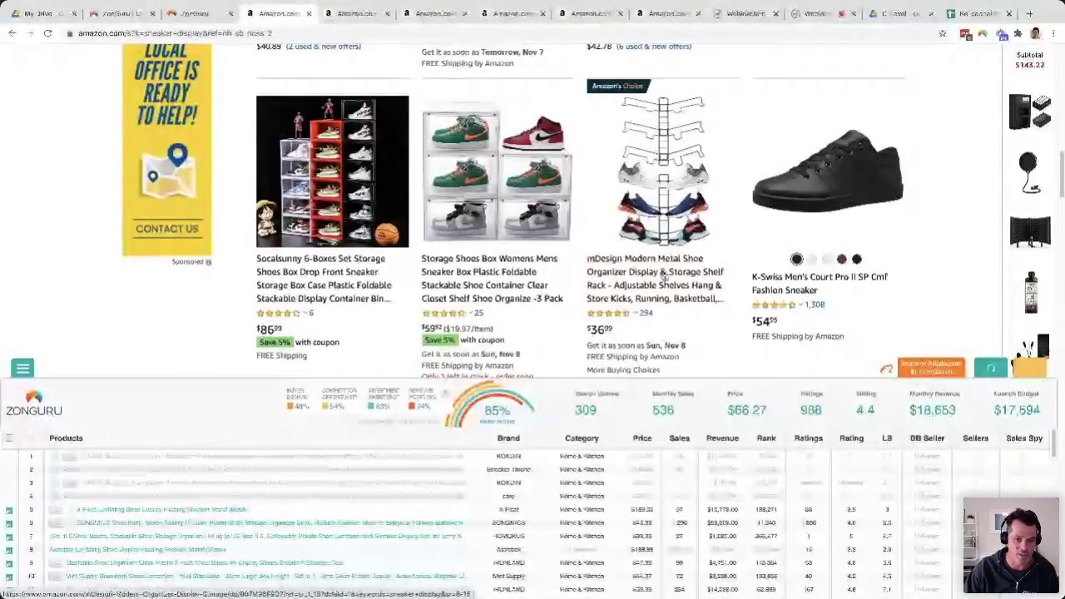
{"action": "scroll", "coordinate": [665, 278], "scroll_direction": "up", "scroll_amount": 2}
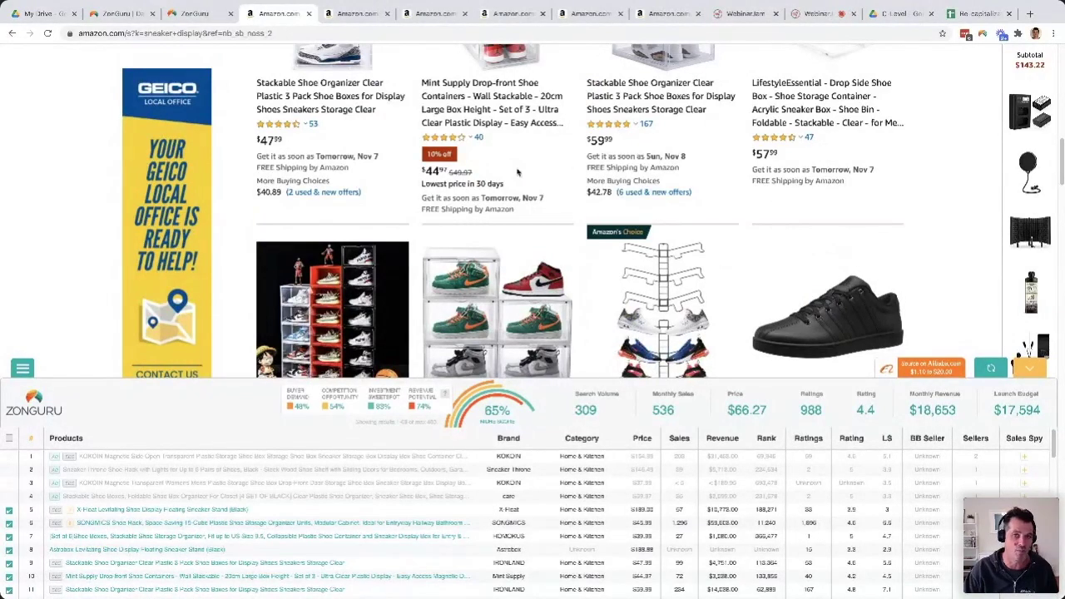
{"action": "scroll", "coordinate": [436, 274], "scroll_direction": "down", "scroll_amount": 2}
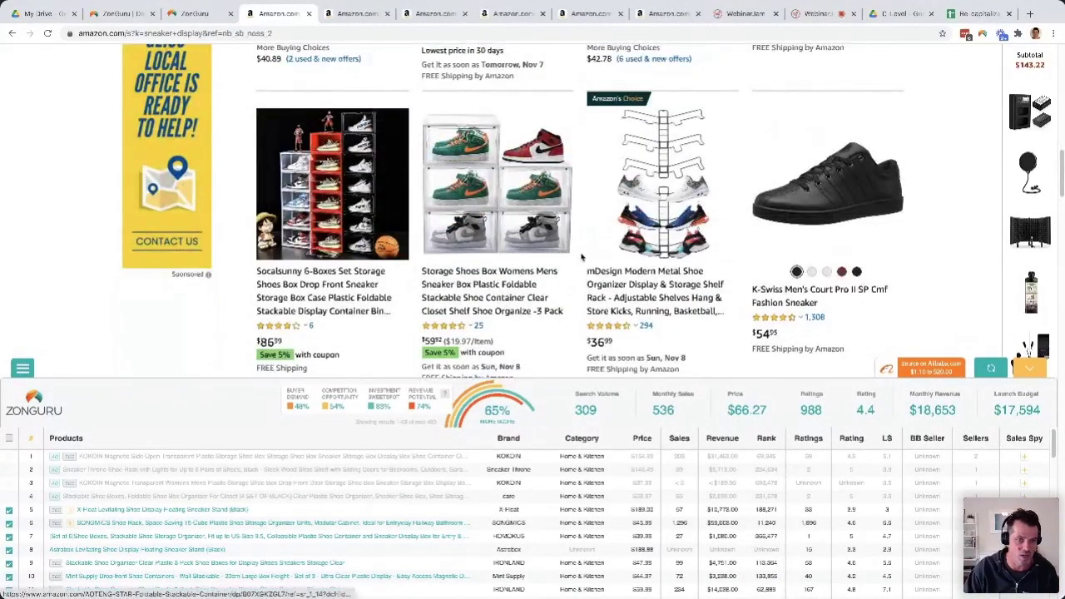
{"action": "scroll", "coordinate": [586, 258], "scroll_direction": "down", "scroll_amount": 5}
{"action": "scroll", "coordinate": [583, 241], "scroll_direction": "up", "scroll_amount": 2}
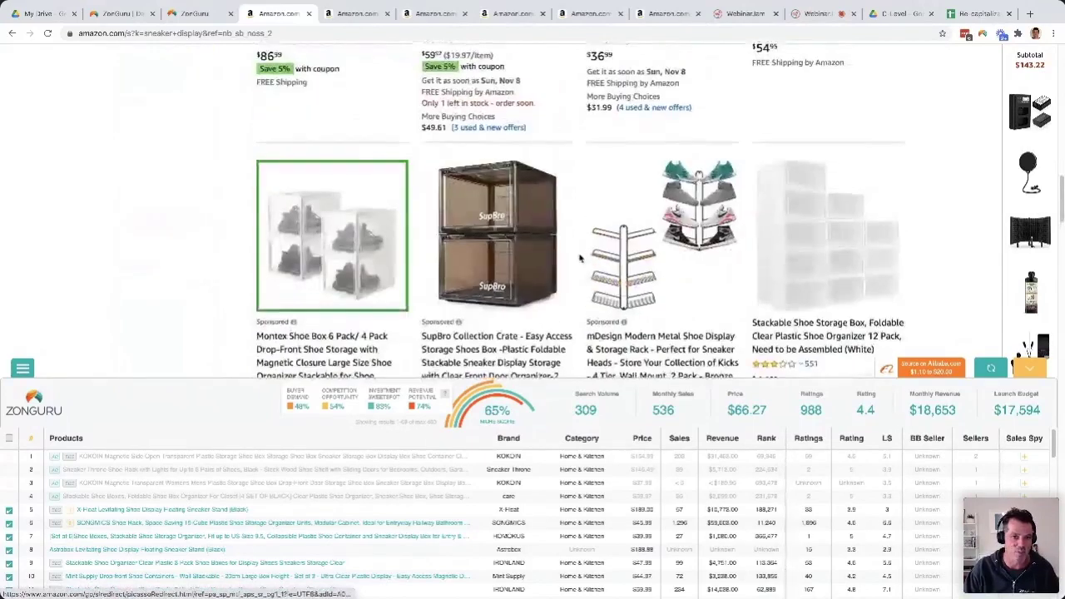
{"action": "scroll", "coordinate": [569, 216], "scroll_direction": "down", "scroll_amount": 2}
{"action": "scroll", "coordinate": [560, 200], "scroll_direction": "up", "scroll_amount": 1}
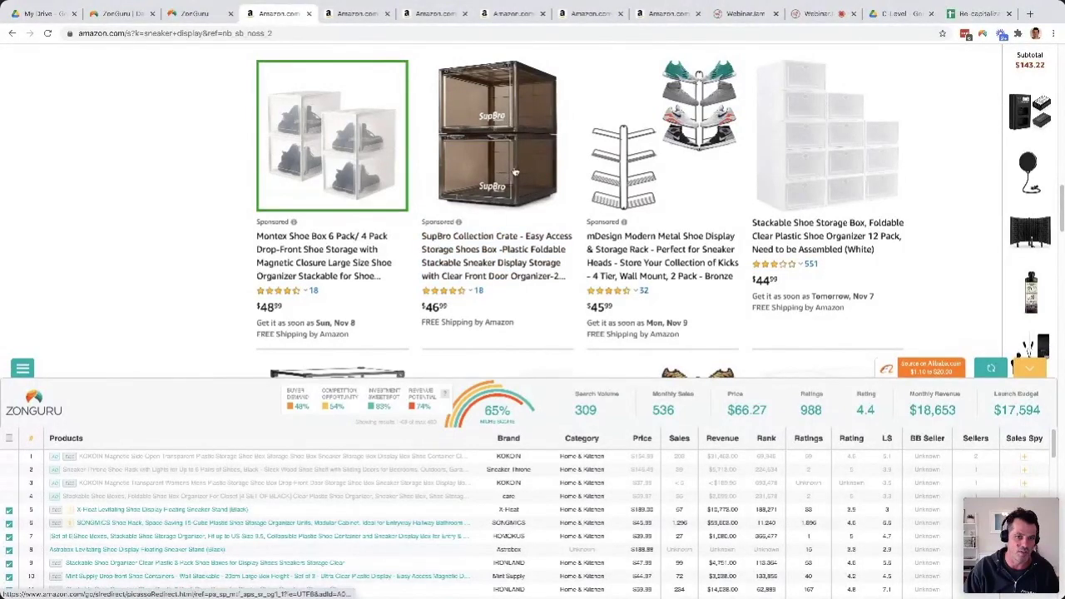
Step: Review the SupBro Collection Crate listing's product pictures and assembly instructions, and view the mDesign metal shoe organizer listing
{"action": "left_click", "coordinate": [357, 15]}
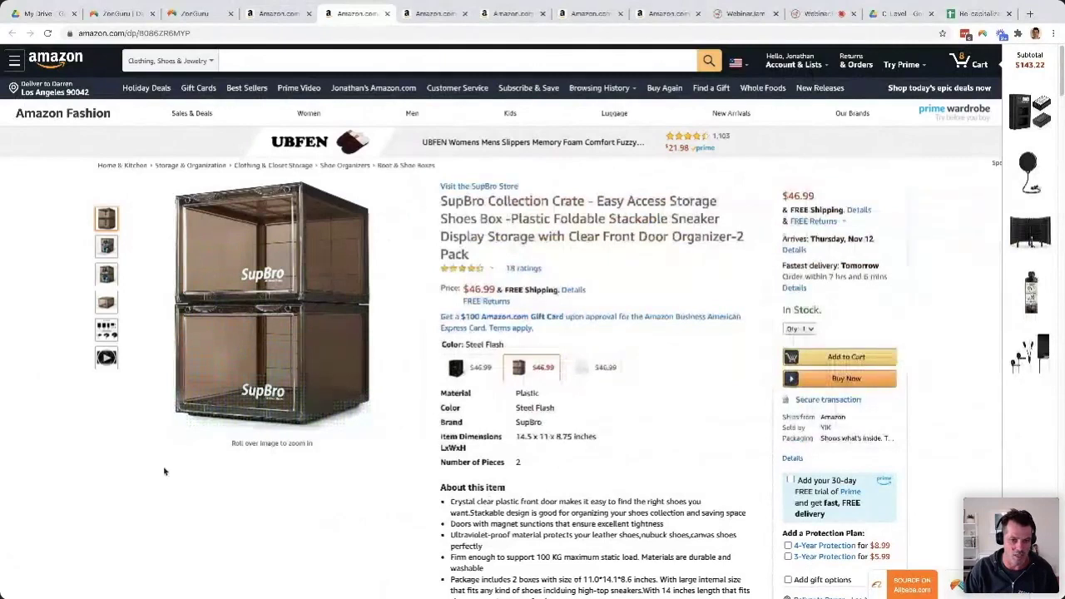
{"action": "mouse_move", "coordinate": [105, 250]}
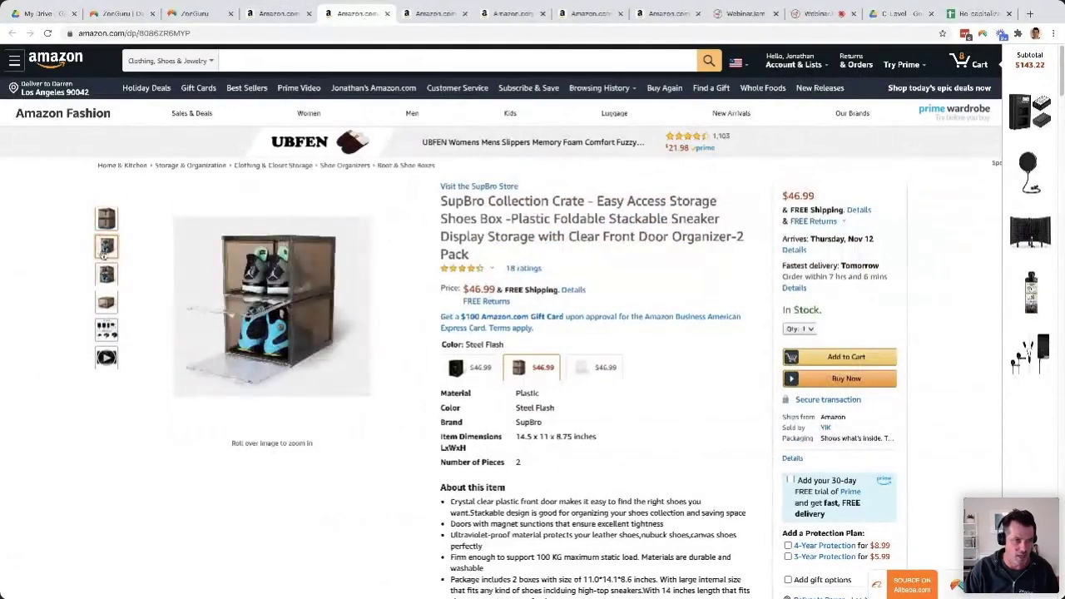
{"action": "mouse_move", "coordinate": [105, 332]}
{"action": "mouse_move", "coordinate": [107, 357]}
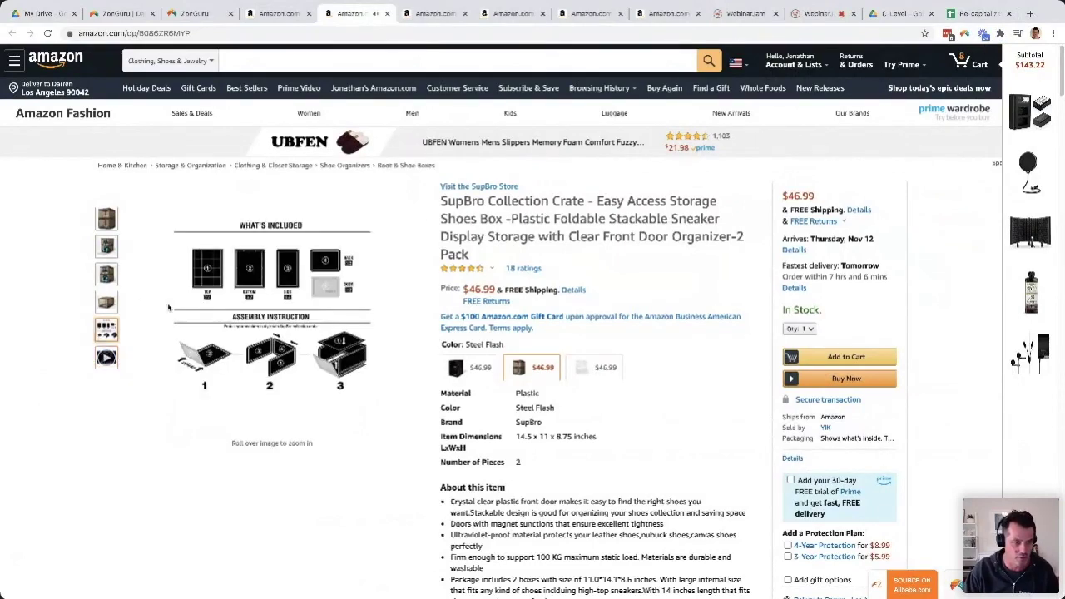
{"action": "mouse_move", "coordinate": [267, 358]}
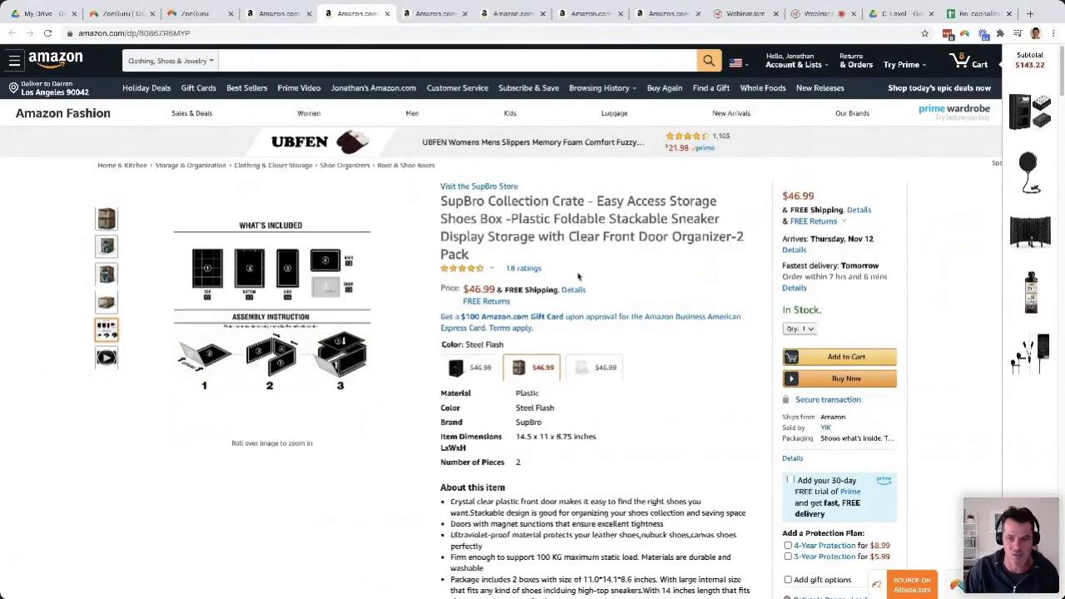
{"action": "left_click", "coordinate": [429, 15]}
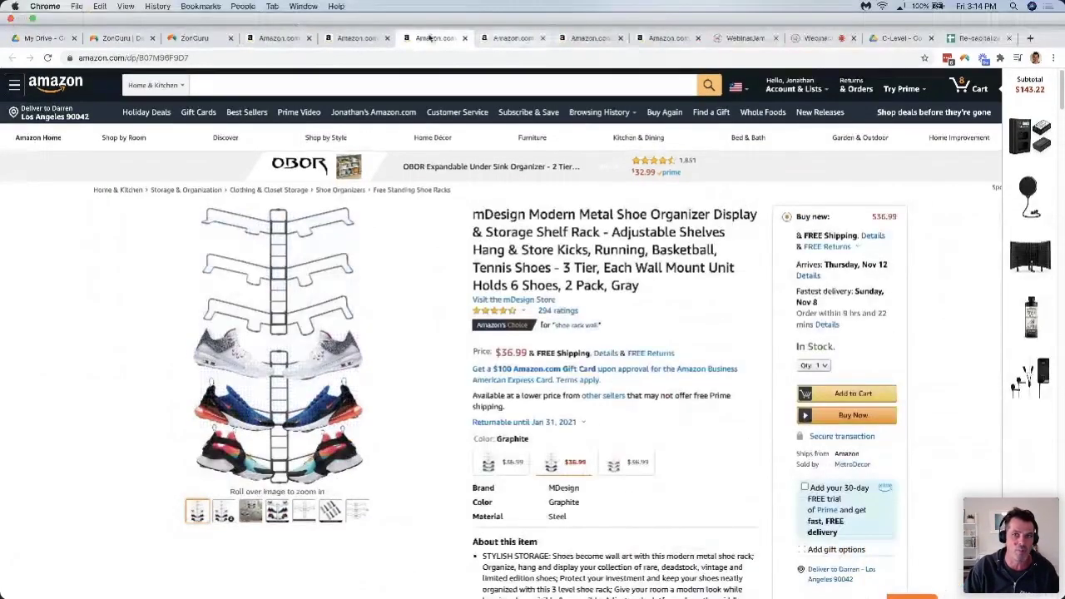
Step: Return to the "Sneaker Display / Organizer" Keywords on Fire results and examine the keyword metrics and available filter fields
{"action": "left_click", "coordinate": [269, 38]}
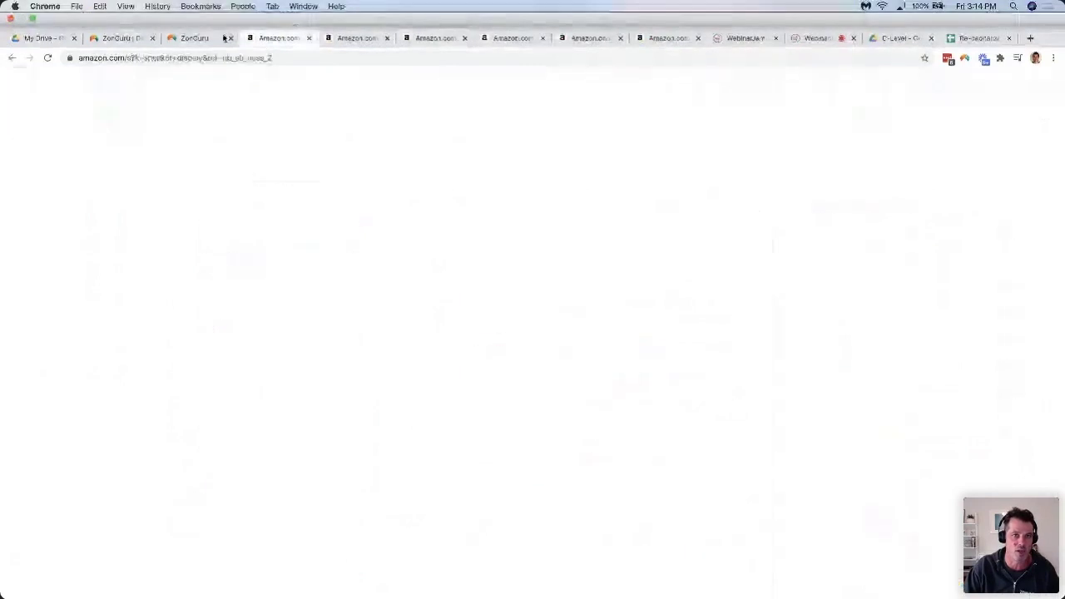
{"action": "left_click", "coordinate": [195, 38]}
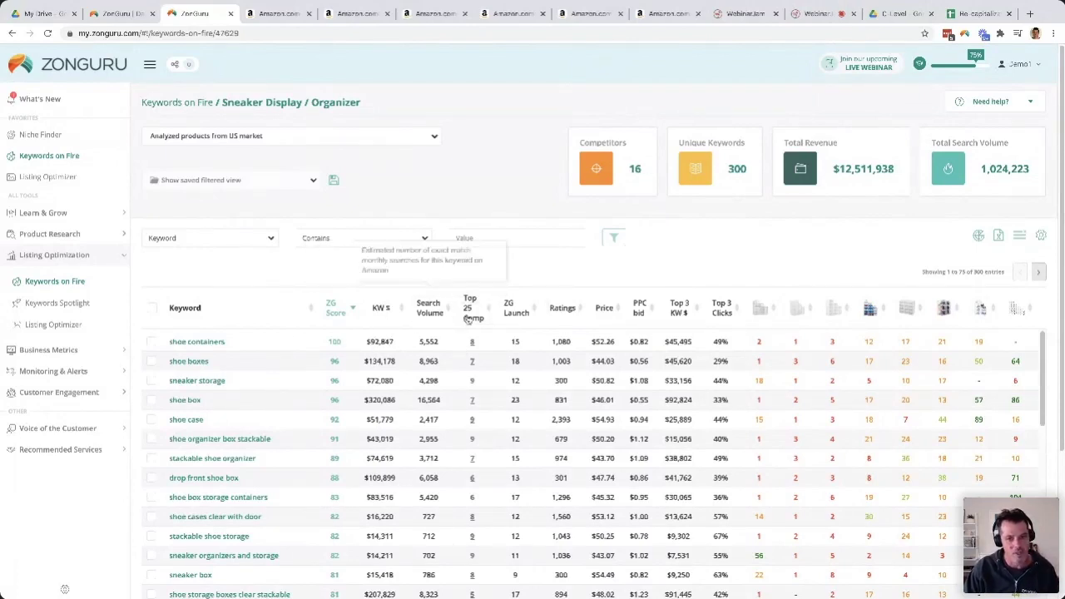
{"action": "mouse_move", "coordinate": [473, 345]}
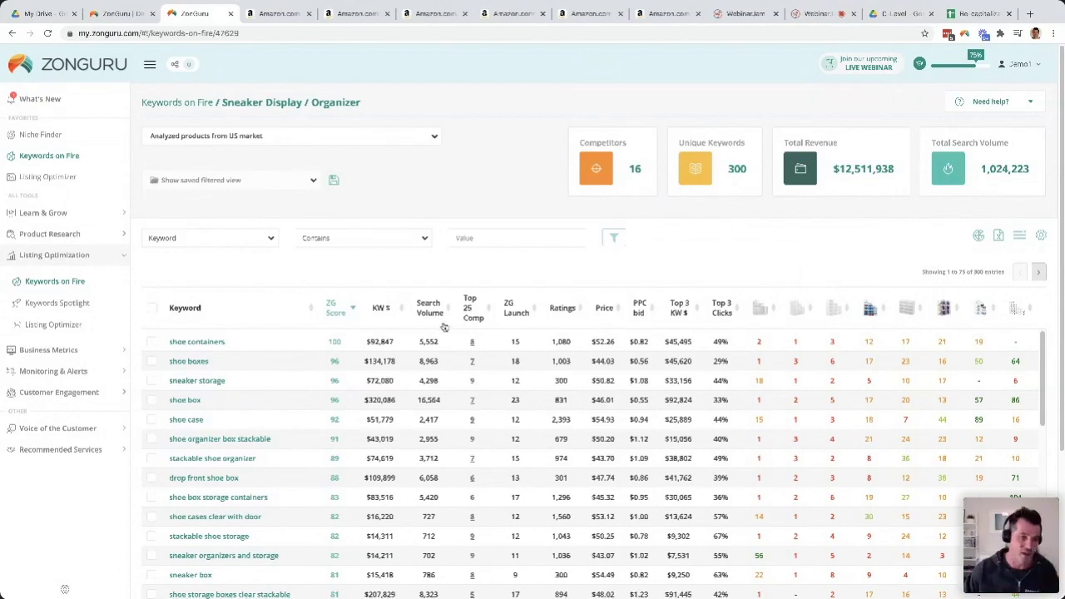
{"action": "left_click", "coordinate": [268, 239]}
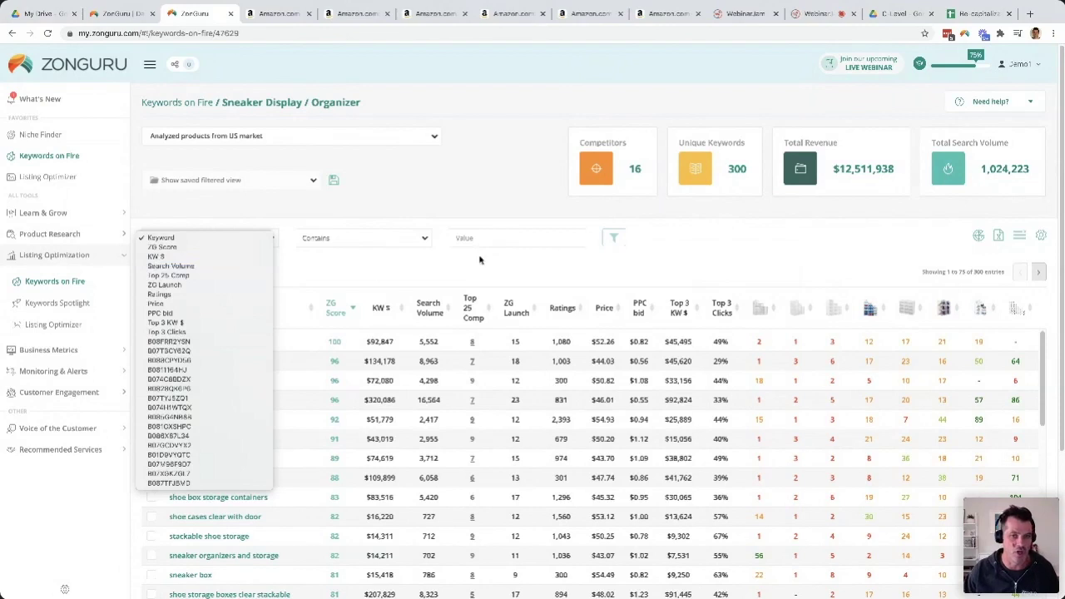
{"action": "left_click", "coordinate": [353, 264]}
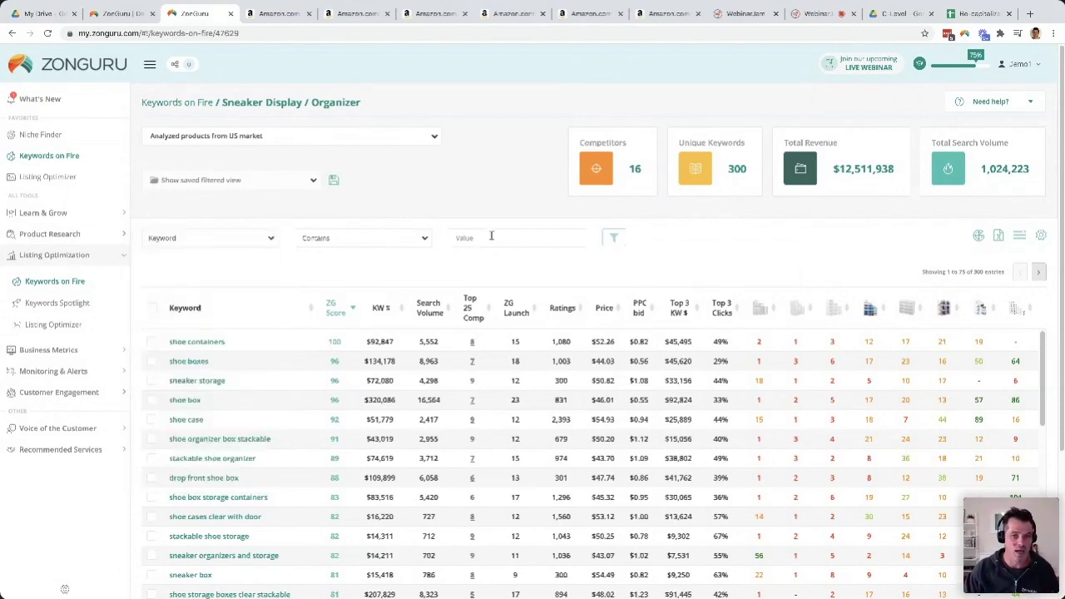
{"action": "mouse_move", "coordinate": [515, 327]}
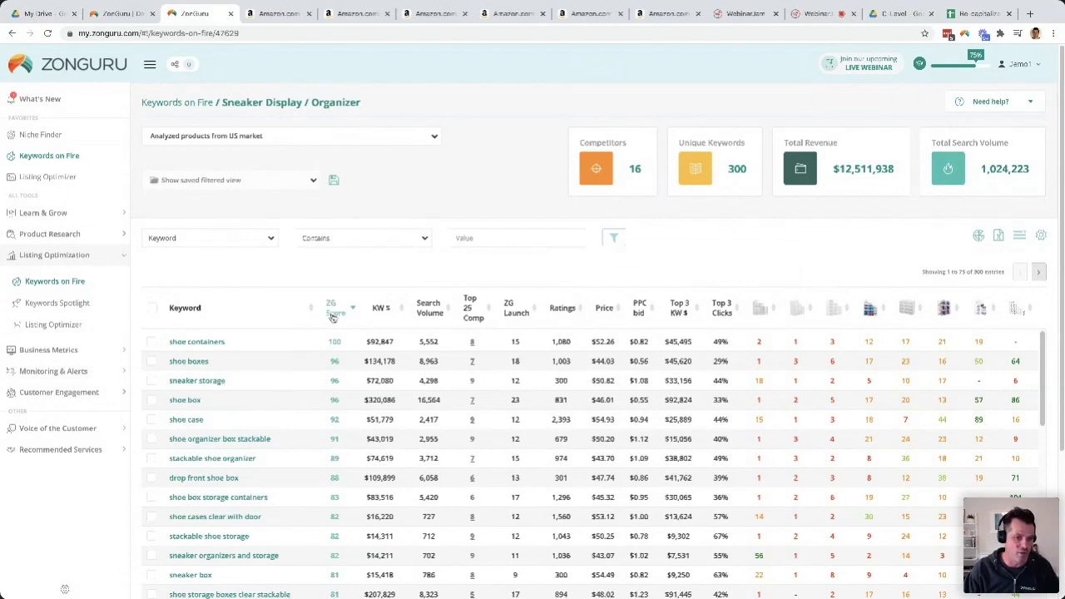
Step: Filter the keywords to a ZG Score greater than or equal to 50 and look through the filtered list
{"action": "left_click", "coordinate": [237, 239]}
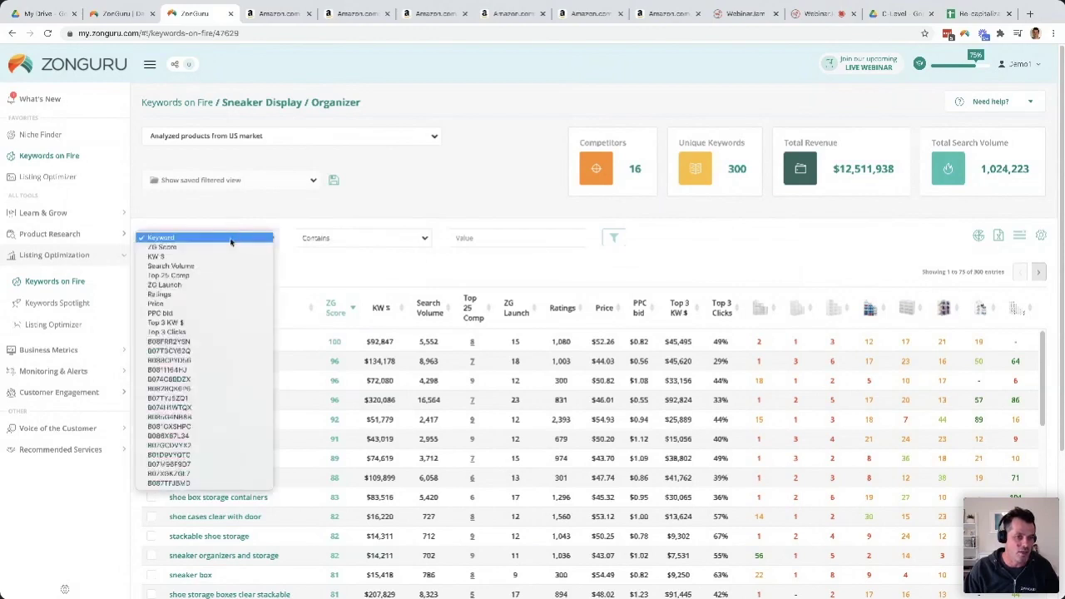
{"action": "left_click", "coordinate": [231, 250]}
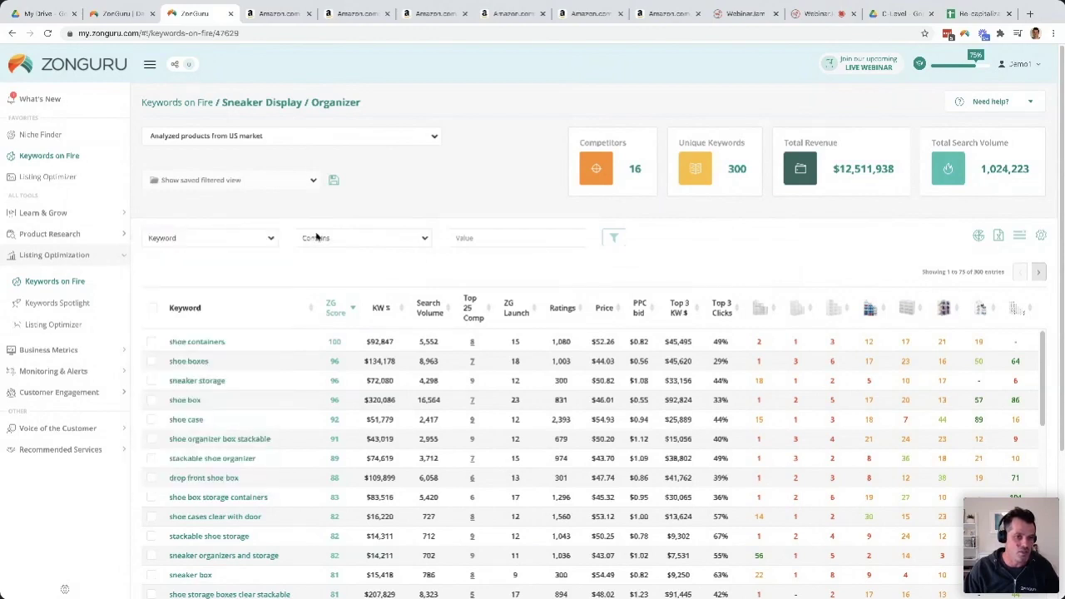
{"action": "left_click", "coordinate": [482, 238]}
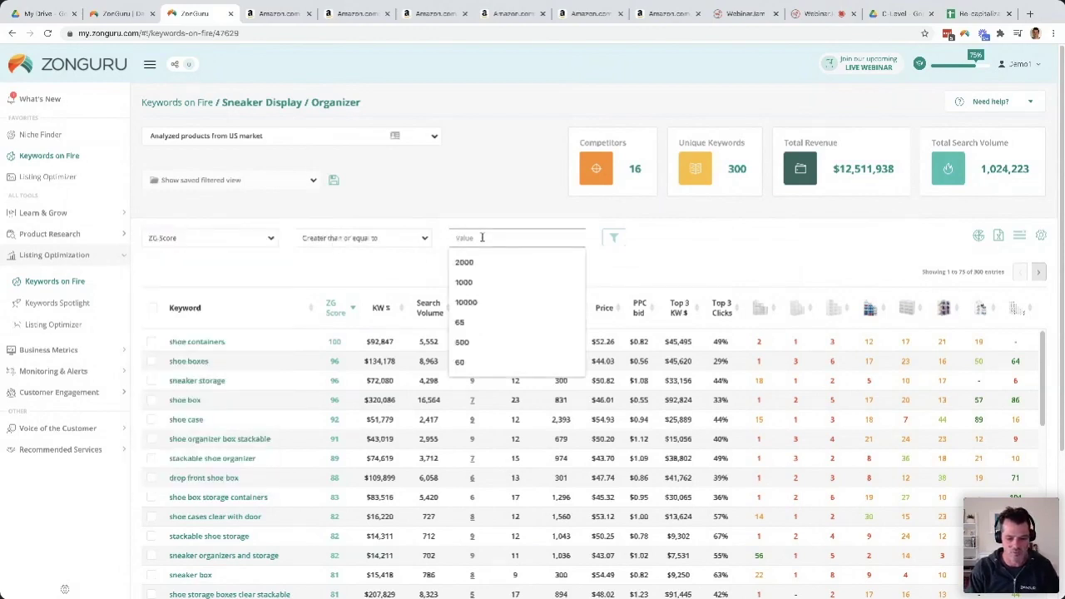
{"action": "type", "text": "50"}
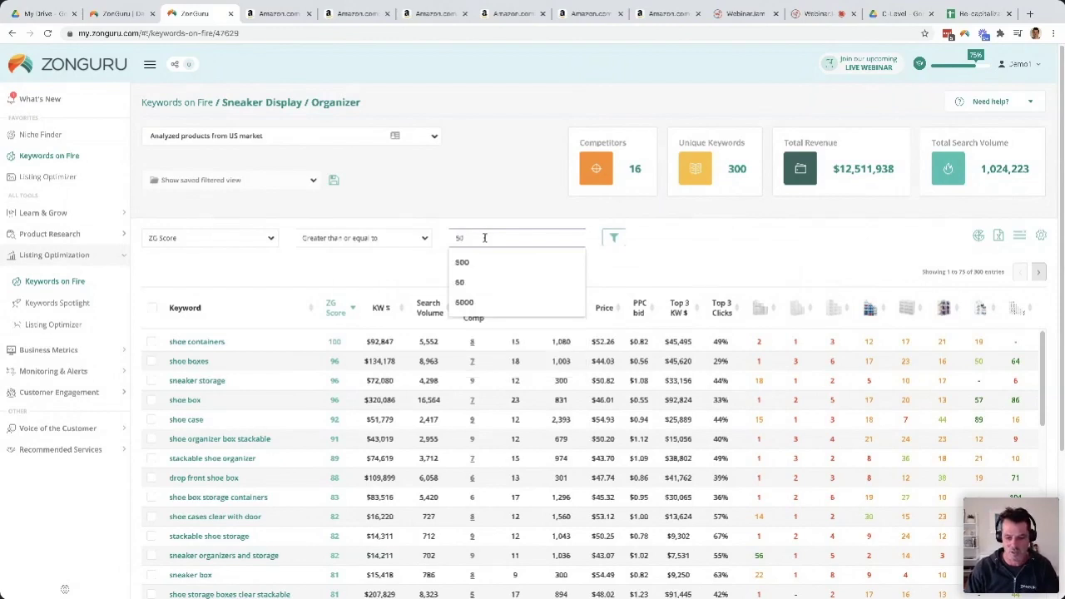
{"action": "key", "text": "Return"}
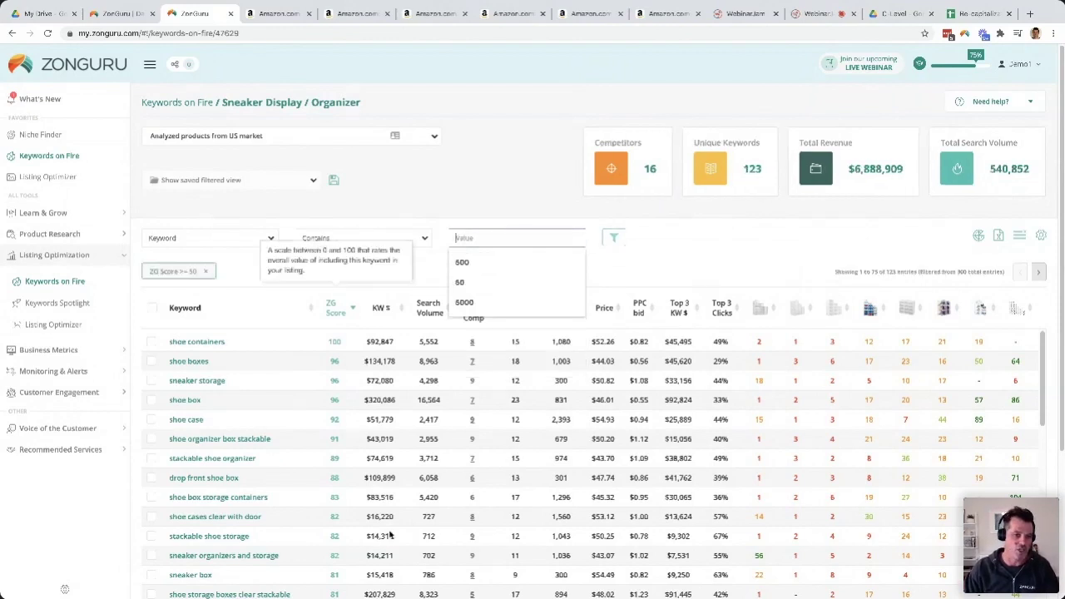
{"action": "scroll", "coordinate": [333, 516], "scroll_direction": "down", "scroll_amount": 5}
{"action": "scroll", "coordinate": [267, 491], "scroll_direction": "up", "scroll_amount": 6}
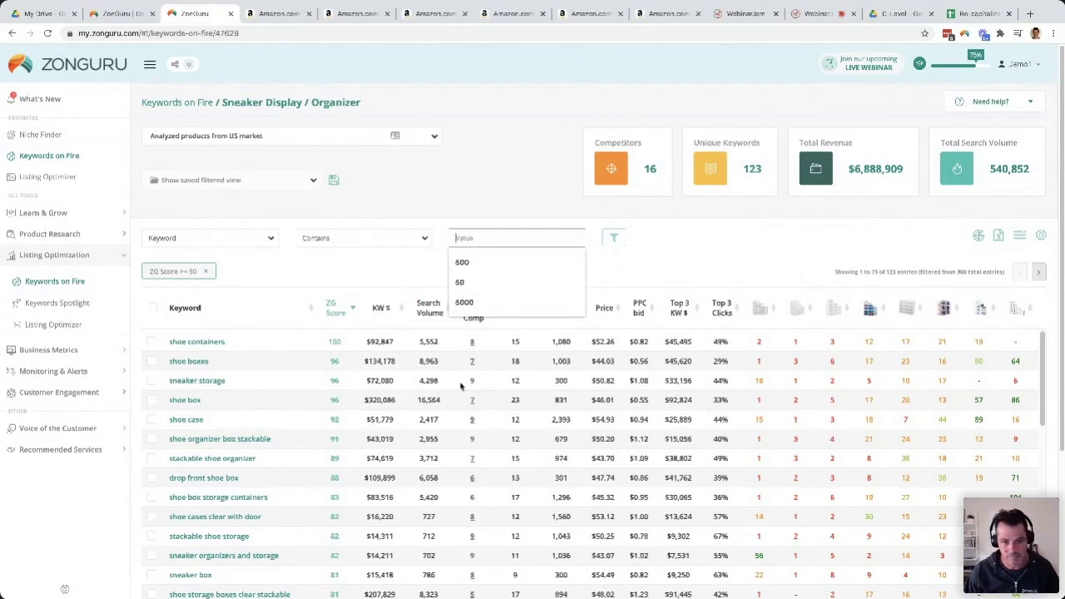
{"action": "mouse_move", "coordinate": [417, 379]}
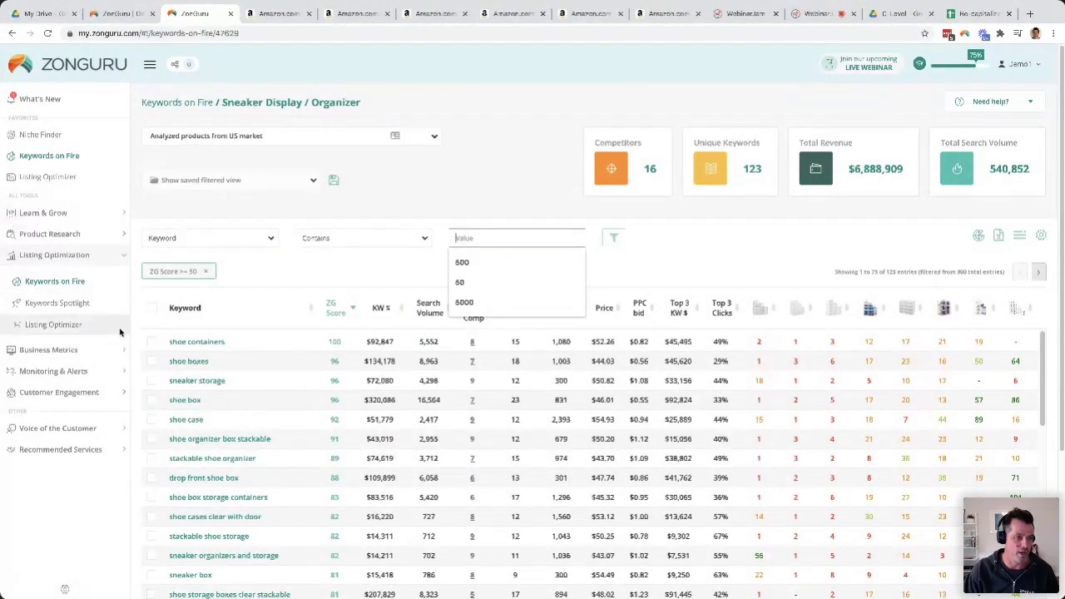
Step: Open the "Sneaker Display" session in Listing Optimizer and check the options for adding a listing without adding one
{"action": "left_click", "coordinate": [59, 329]}
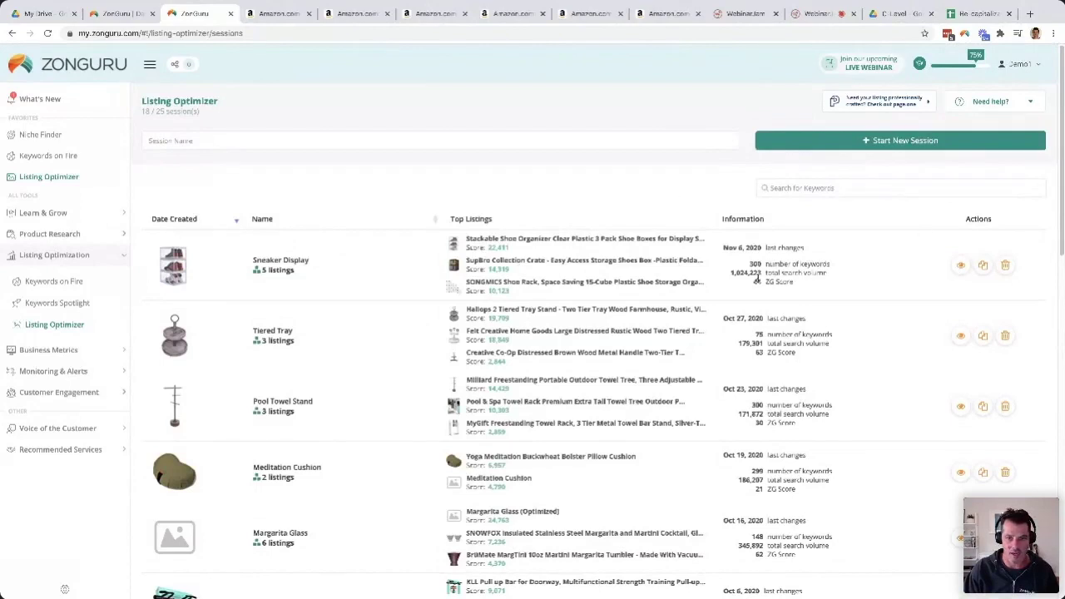
{"action": "left_click", "coordinate": [961, 268]}
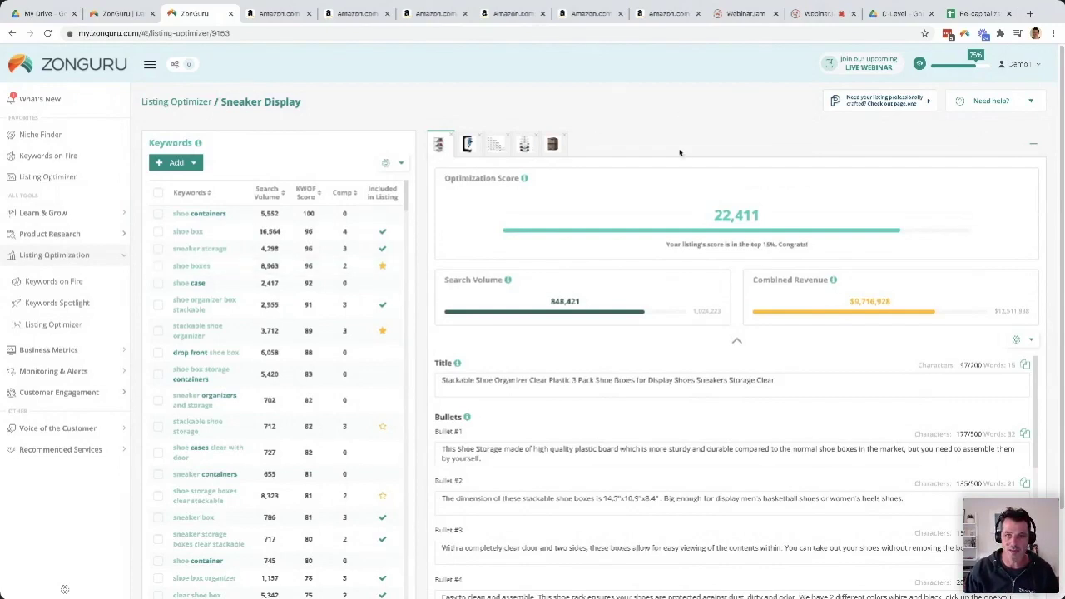
{"action": "left_click", "coordinate": [1032, 150]}
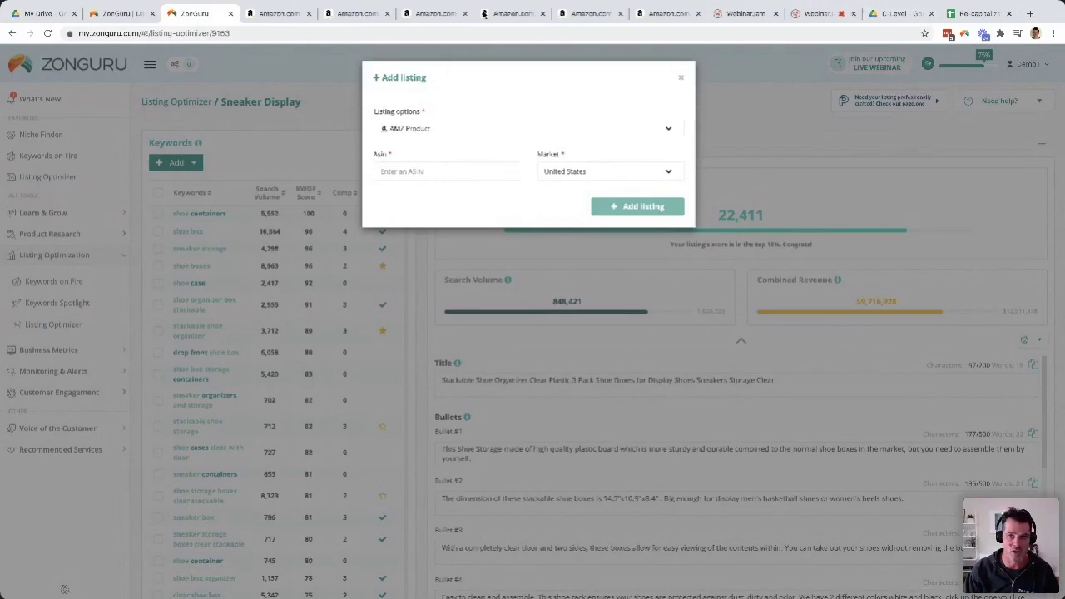
{"action": "left_click", "coordinate": [680, 81]}
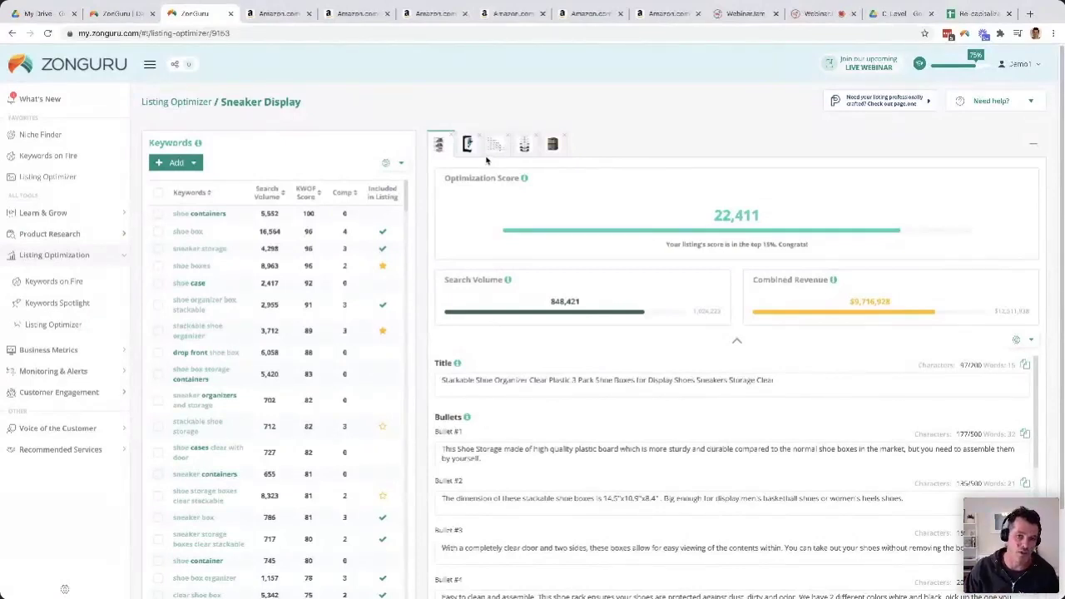
Step: Open the SupBro Collection Crate listing in the session and examine its optimization score, title and bullets
{"action": "mouse_move", "coordinate": [441, 148]}
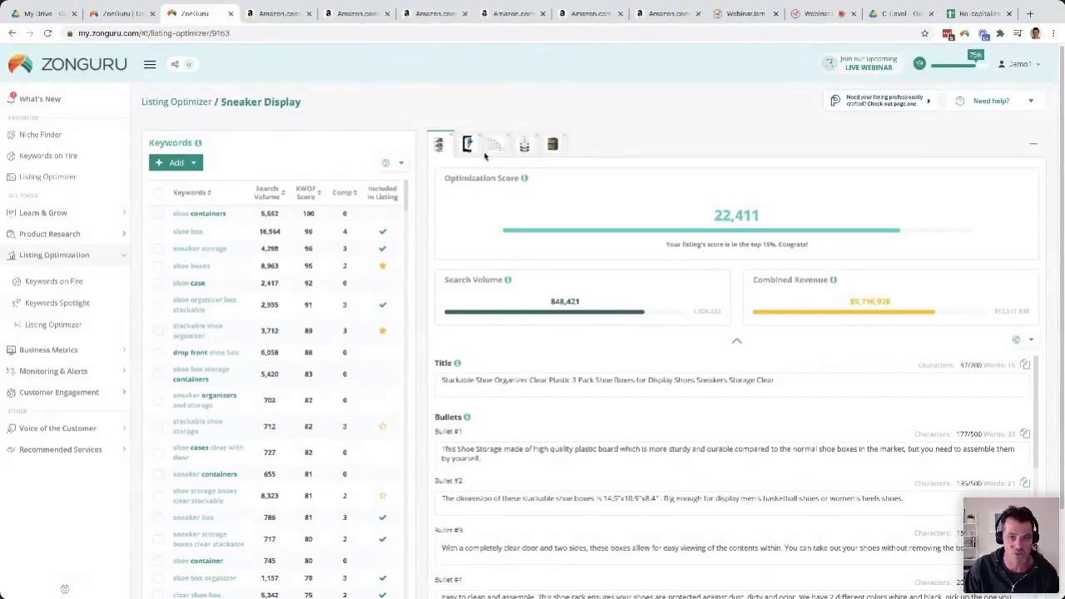
{"action": "mouse_move", "coordinate": [483, 154]}
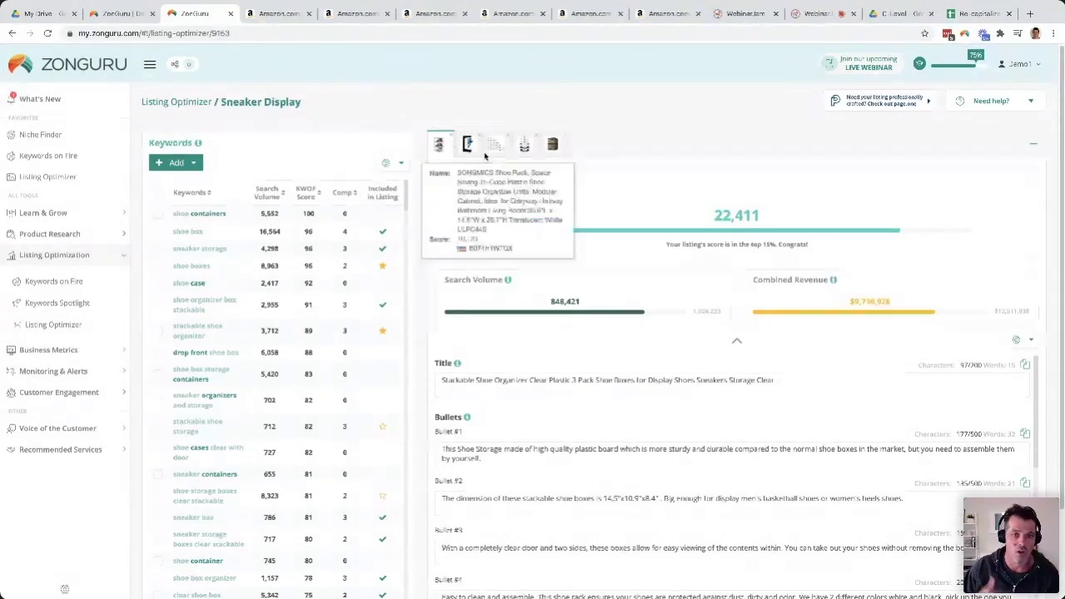
{"action": "left_click", "coordinate": [553, 146]}
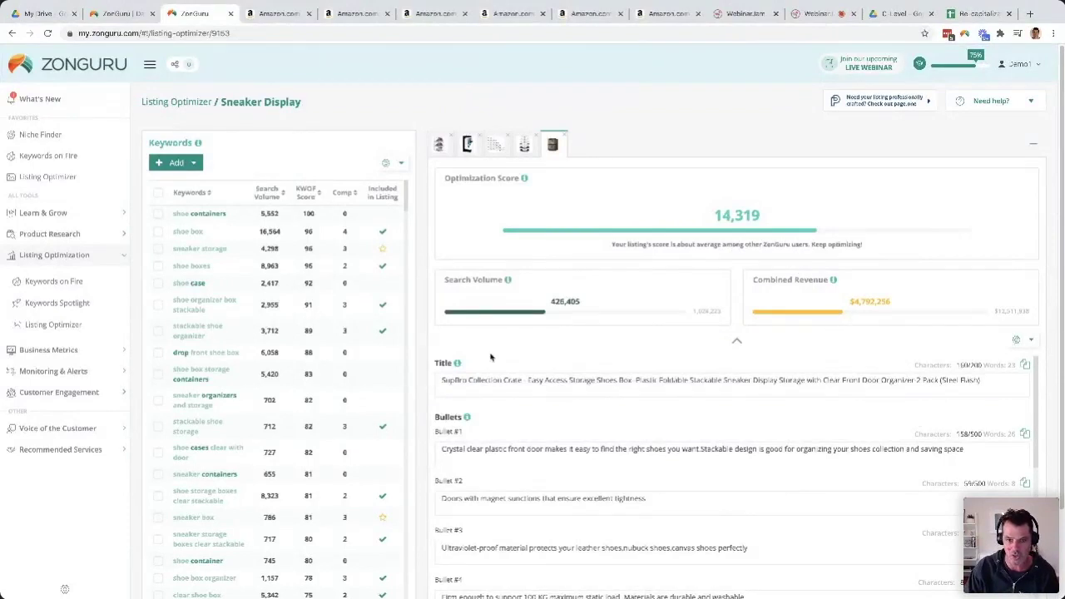
{"action": "scroll", "coordinate": [524, 482], "scroll_direction": "down", "scroll_amount": 1}
{"action": "scroll", "coordinate": [524, 483], "scroll_direction": "down", "scroll_amount": 5}
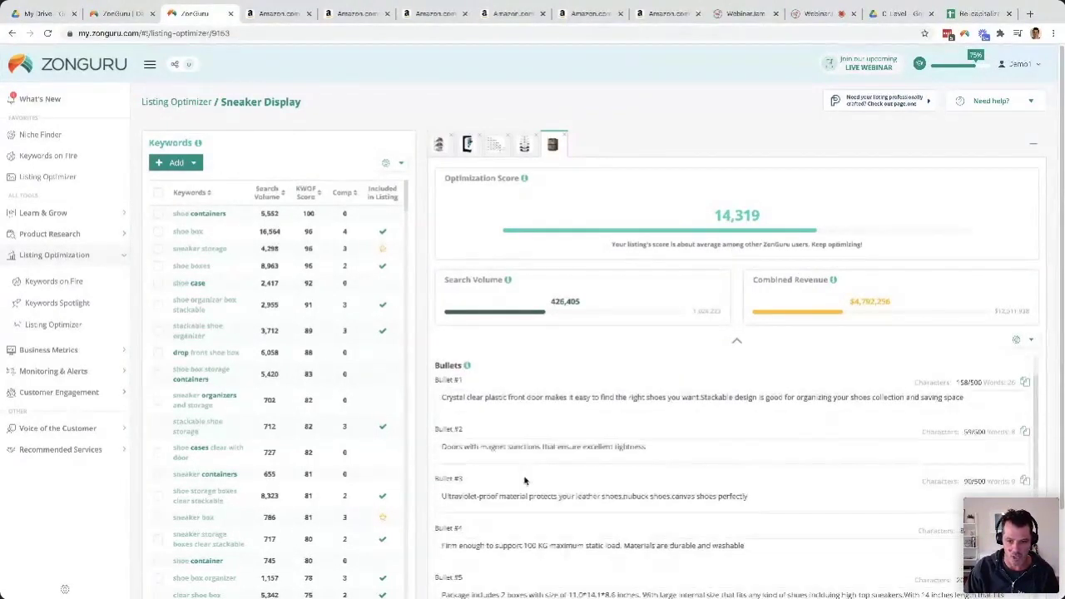
Step: Examine the SupBro listing's remaining bullets, description, search terms and subject matters, and return to its title and optimization score
{"action": "scroll", "coordinate": [504, 431], "scroll_direction": "down", "scroll_amount": 1}
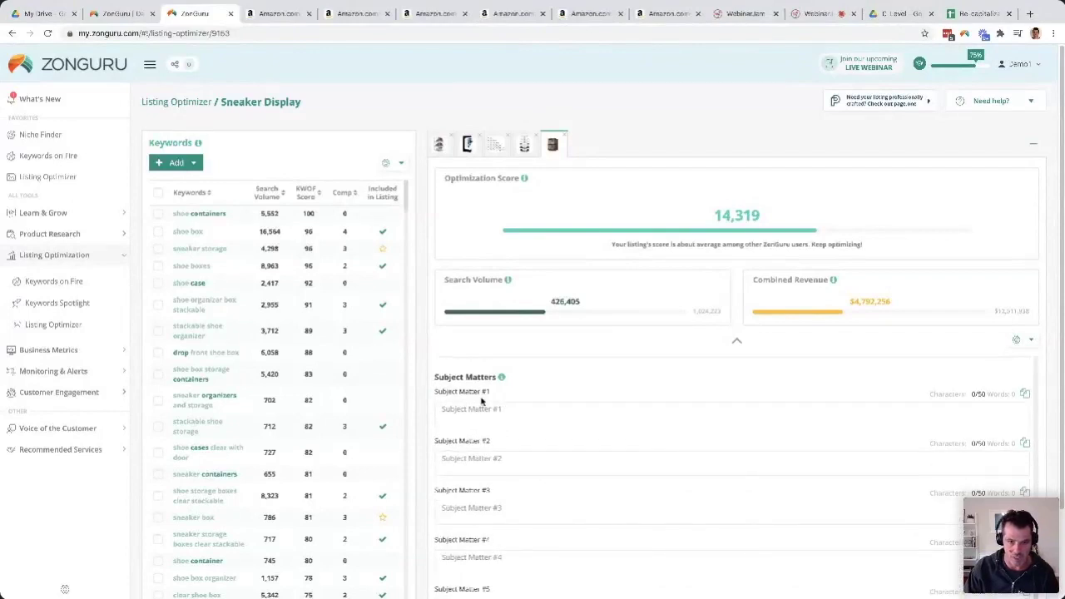
{"action": "scroll", "coordinate": [599, 487], "scroll_direction": "down", "scroll_amount": 3}
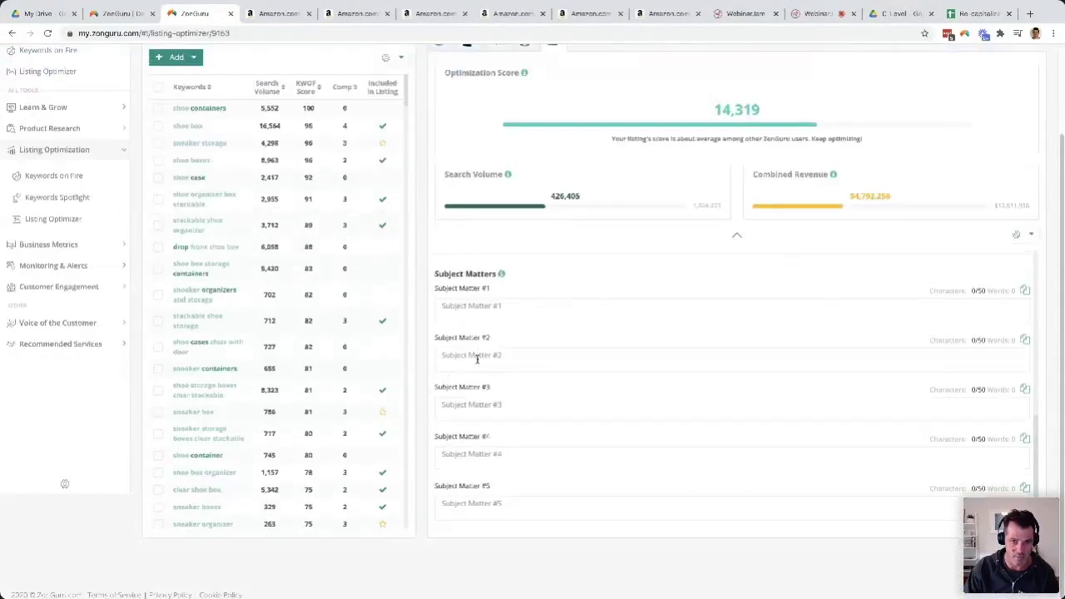
{"action": "scroll", "coordinate": [478, 362], "scroll_direction": "up", "scroll_amount": 2}
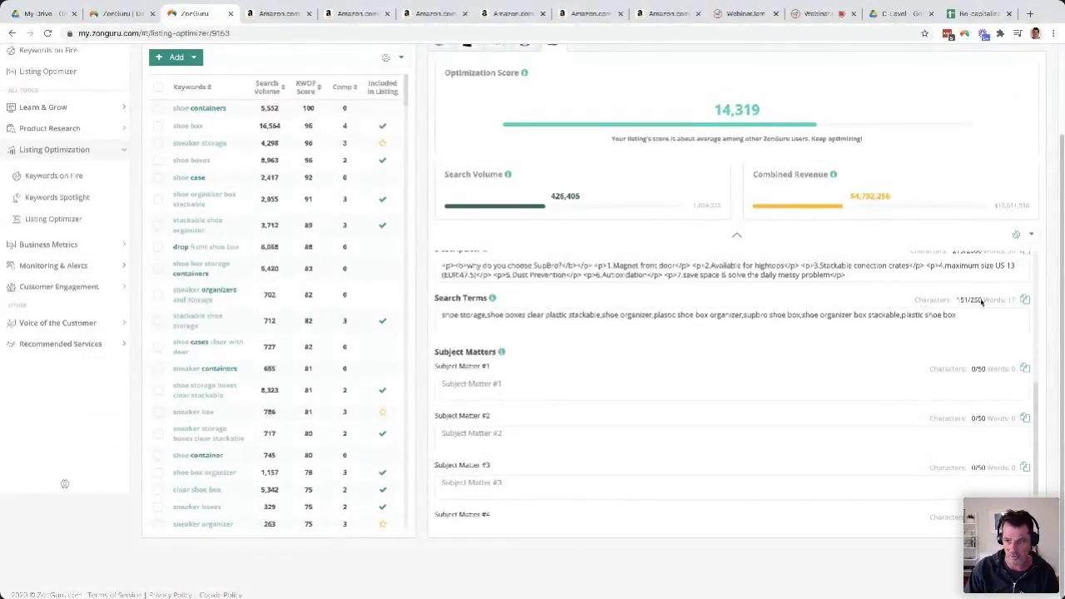
{"action": "scroll", "coordinate": [685, 373], "scroll_direction": "up", "scroll_amount": 3}
{"action": "scroll", "coordinate": [678, 379], "scroll_direction": "up", "scroll_amount": 3}
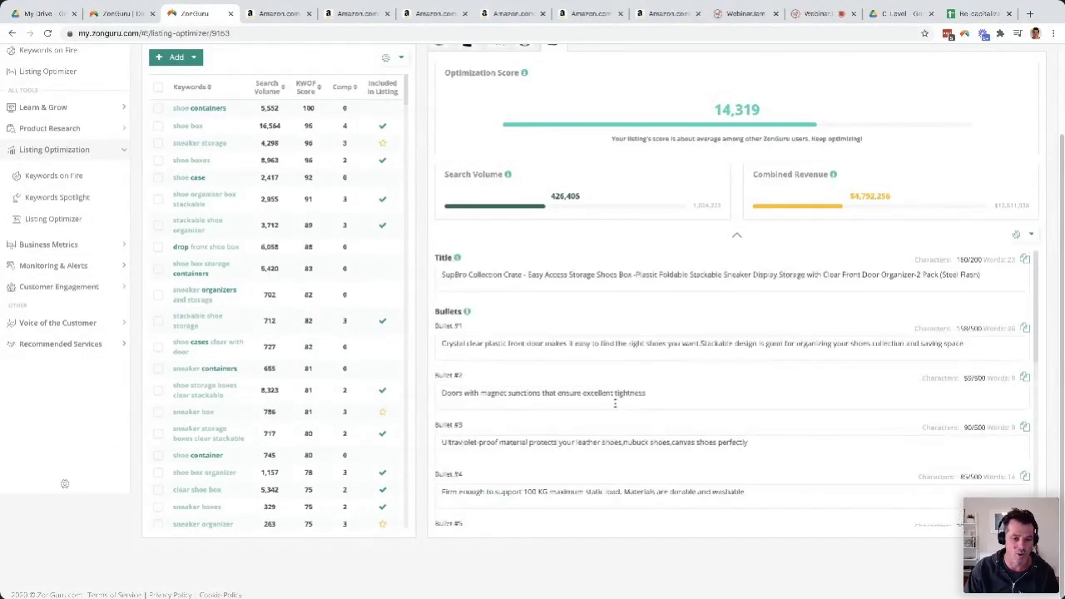
{"action": "scroll", "coordinate": [583, 234], "scroll_direction": "up", "scroll_amount": 1}
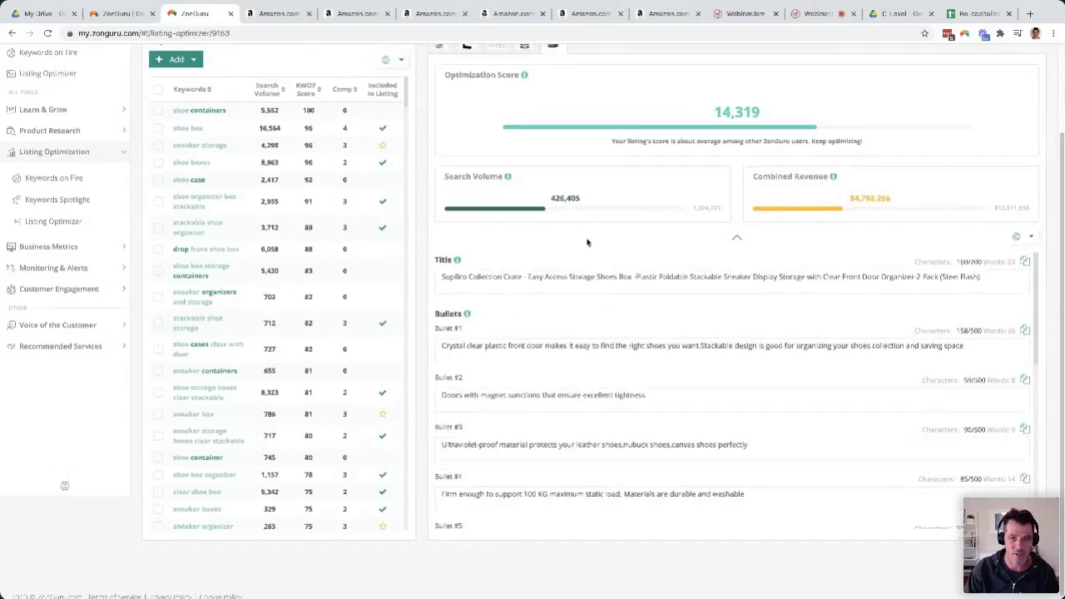
{"action": "scroll", "coordinate": [585, 249], "scroll_direction": "up", "scroll_amount": 1}
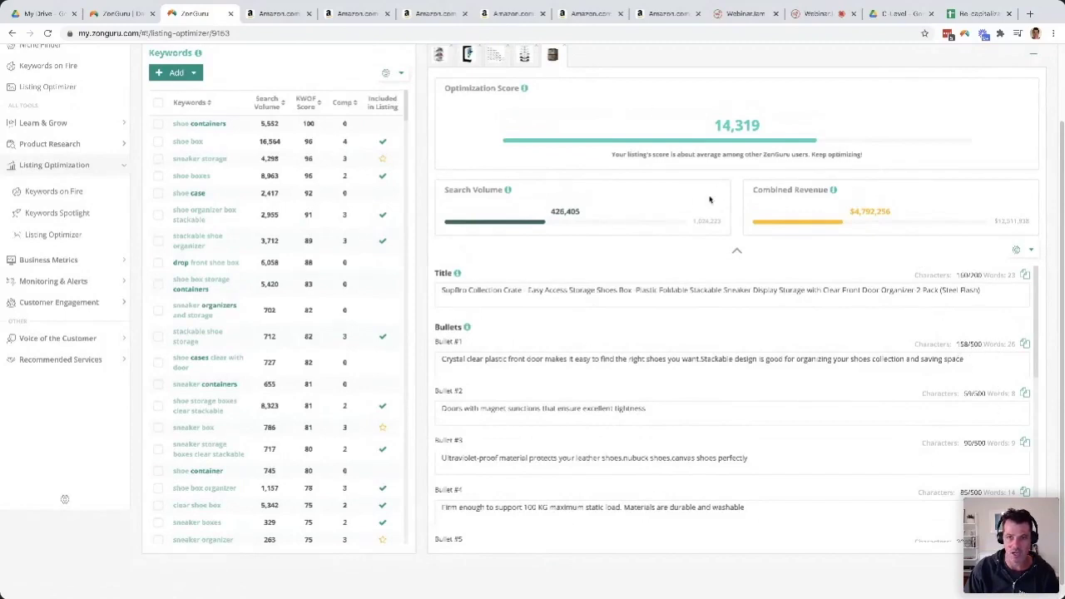
Step: Compare the mDesign and SONGMICS listings' names and scores, and open the Stackable Shoe Organizer Clear Plastic 3 Pack listing
{"action": "left_click", "coordinate": [525, 57]}
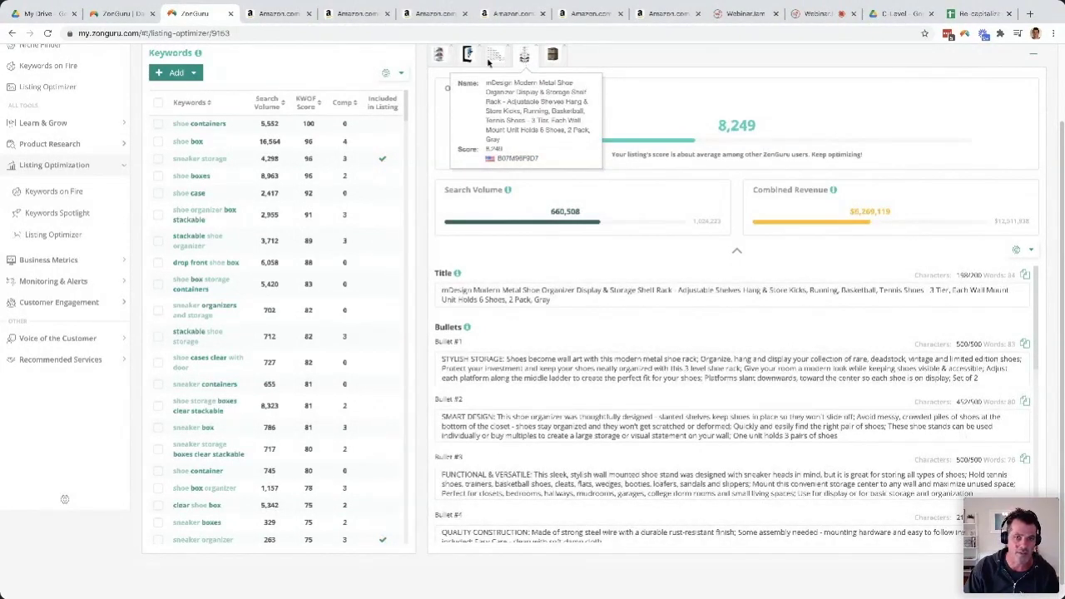
{"action": "mouse_move", "coordinate": [496, 61]}
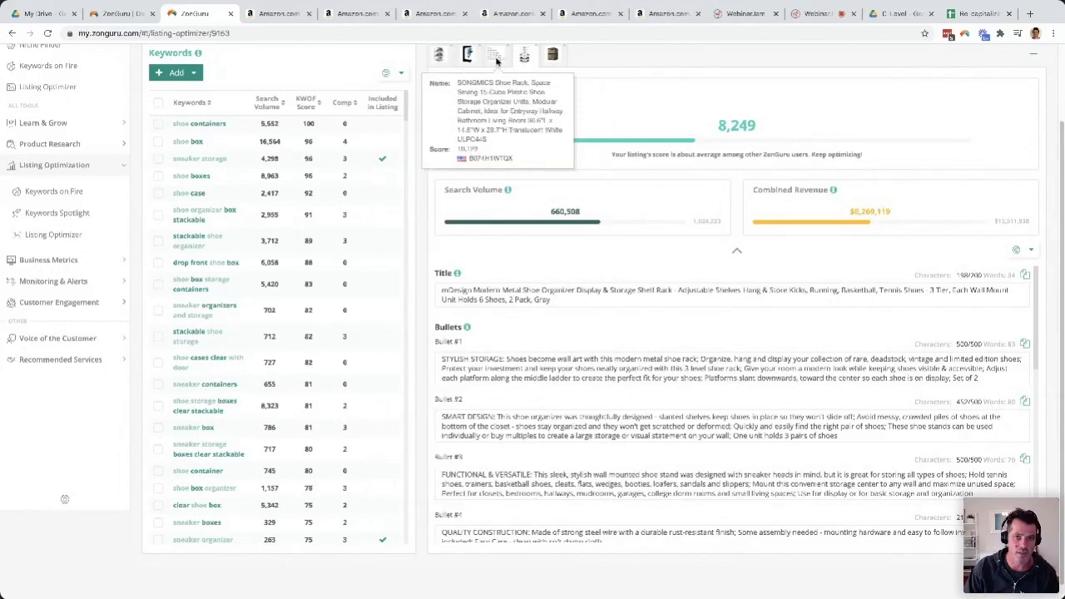
{"action": "left_click", "coordinate": [494, 65]}
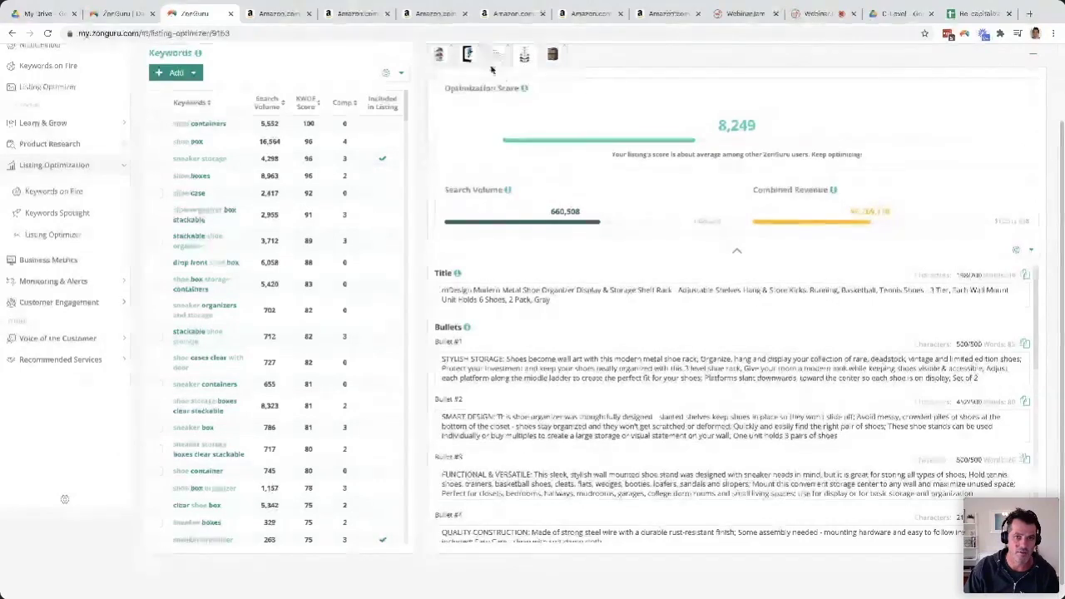
{"action": "mouse_move", "coordinate": [469, 55]}
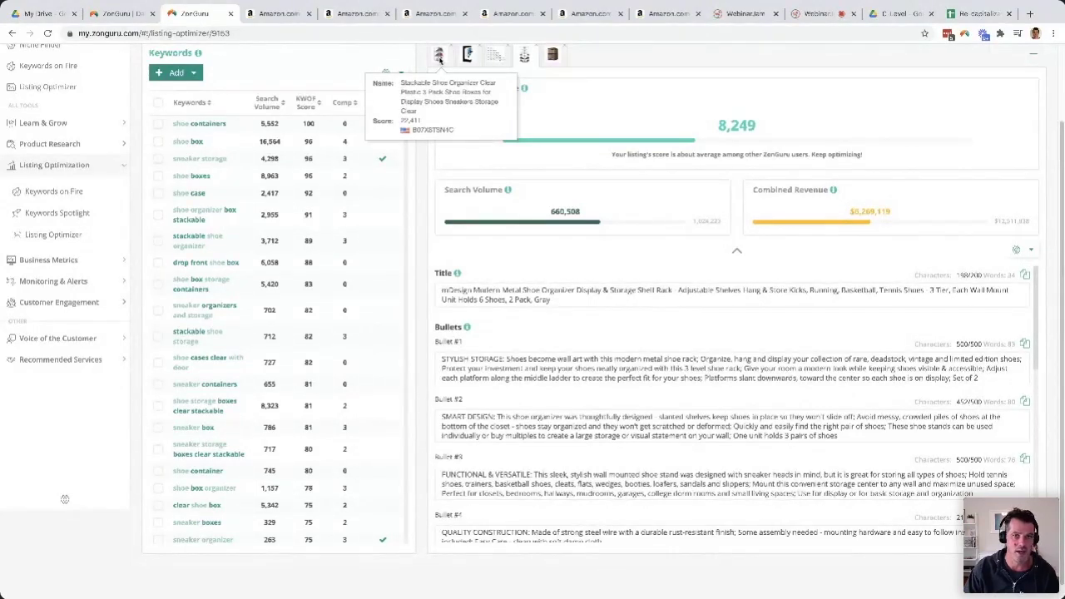
{"action": "left_click", "coordinate": [439, 58]}
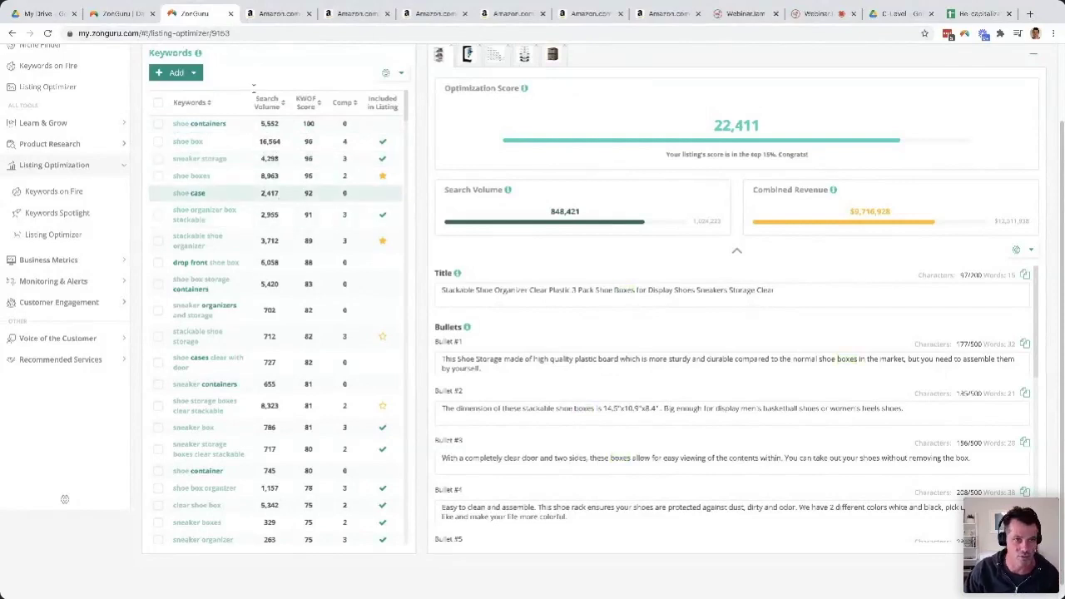
Step: Check which saved Keywords on Fire sessions can be imported into the keyword list, and close the dialog without loading any
{"action": "scroll", "coordinate": [190, 150], "scroll_direction": "up", "scroll_amount": 1}
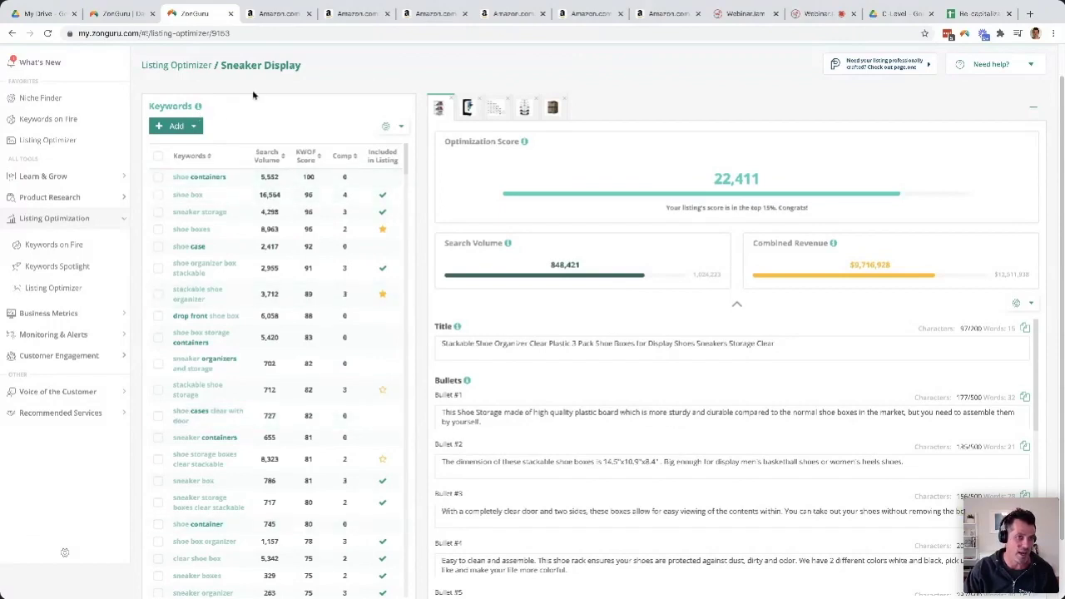
{"action": "left_click", "coordinate": [178, 126]}
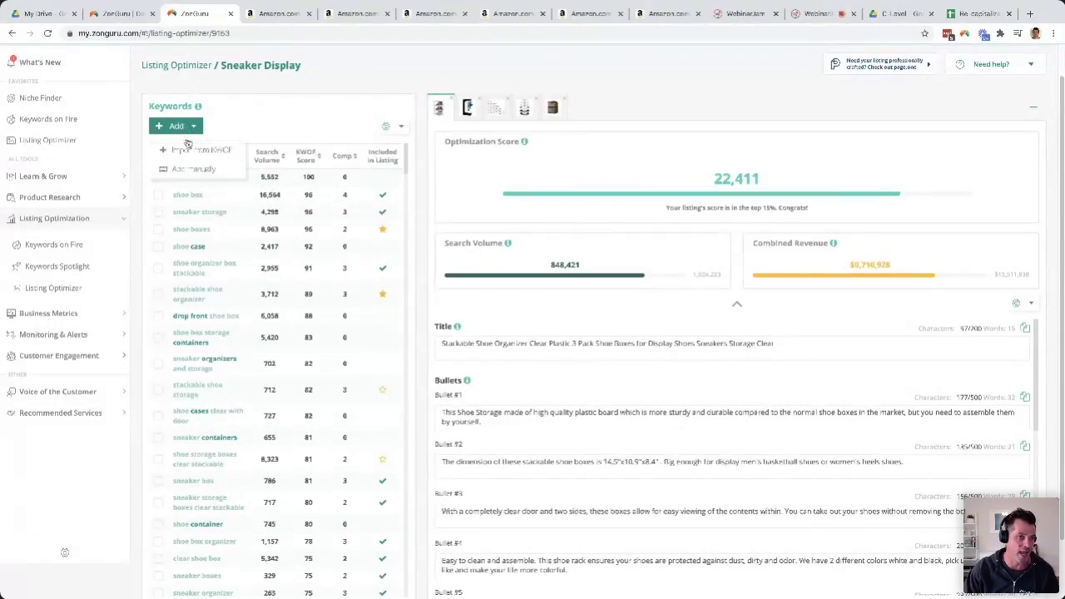
{"action": "left_click", "coordinate": [188, 149]}
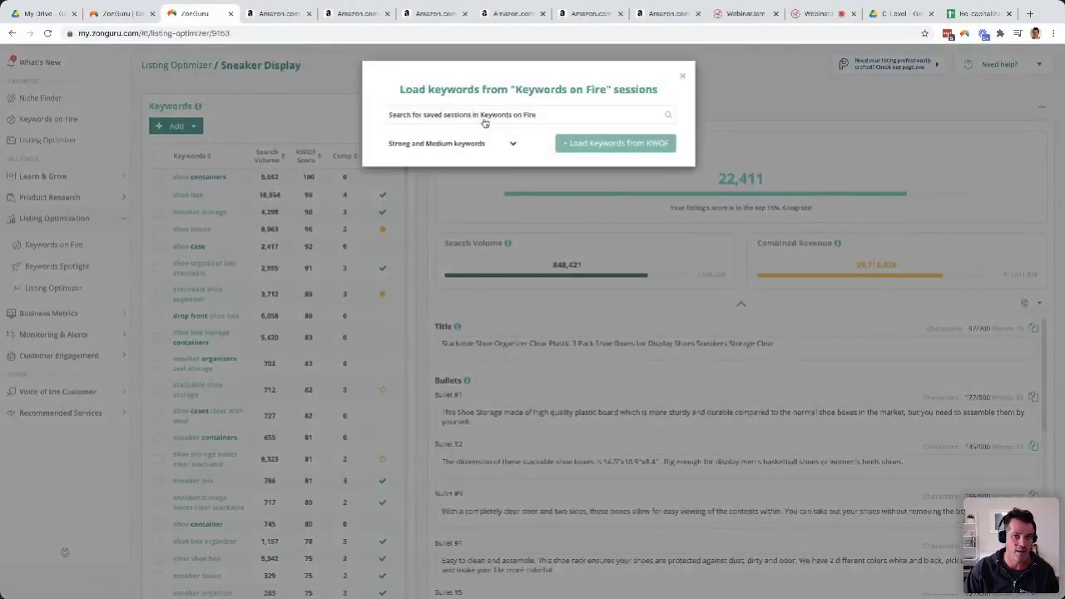
{"action": "left_click", "coordinate": [486, 117]}
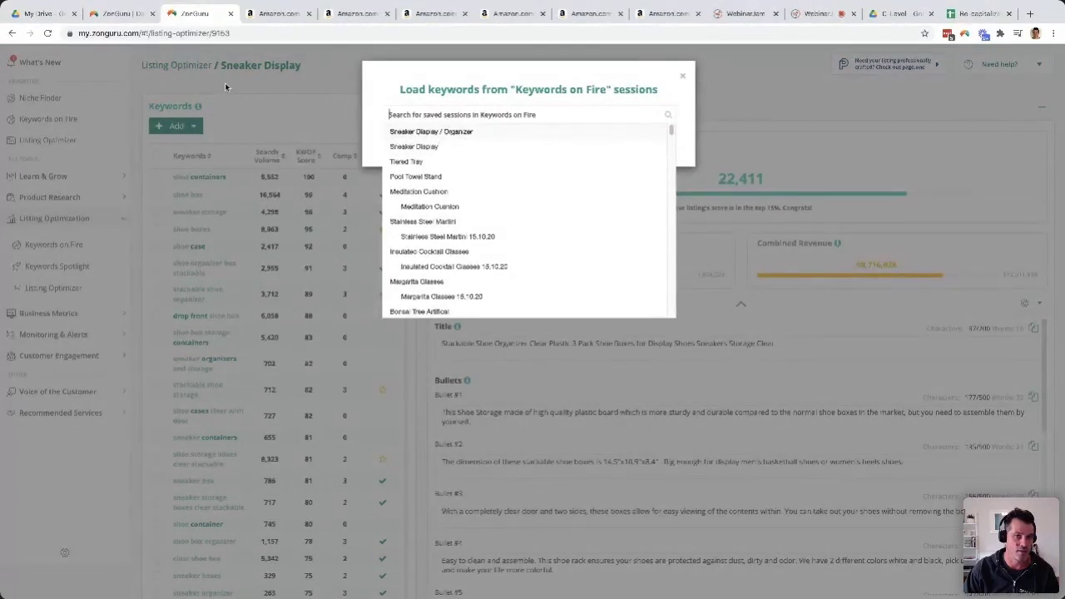
{"action": "left_click", "coordinate": [274, 111]}
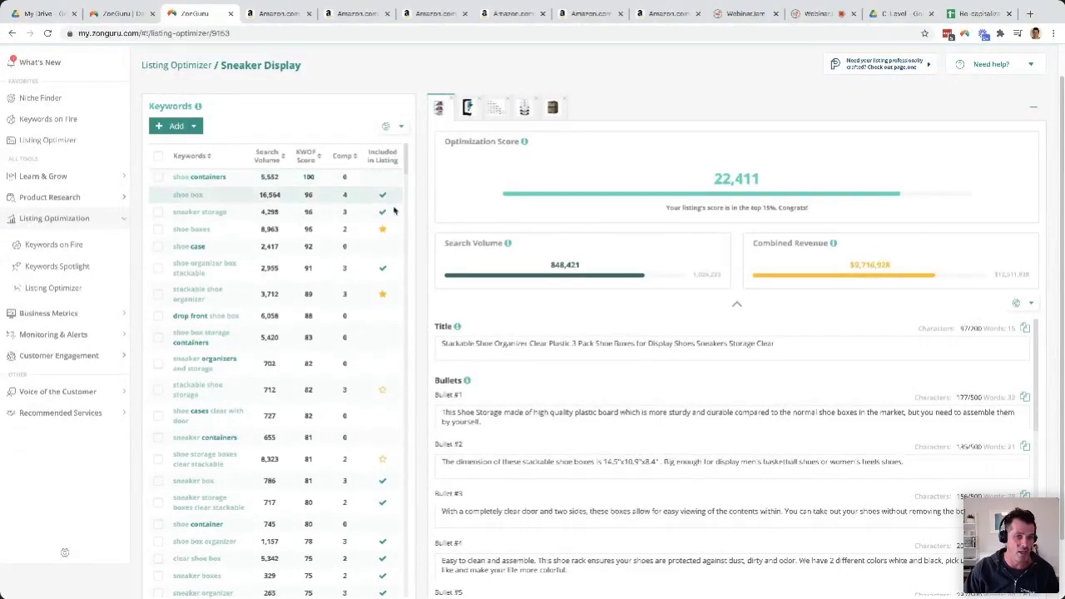
Step: Examine which high-scoring keywords the Stackable Shoe Organizer listing includes or lacks, going through the keyword list and back to its start
{"action": "mouse_move", "coordinate": [386, 231]}
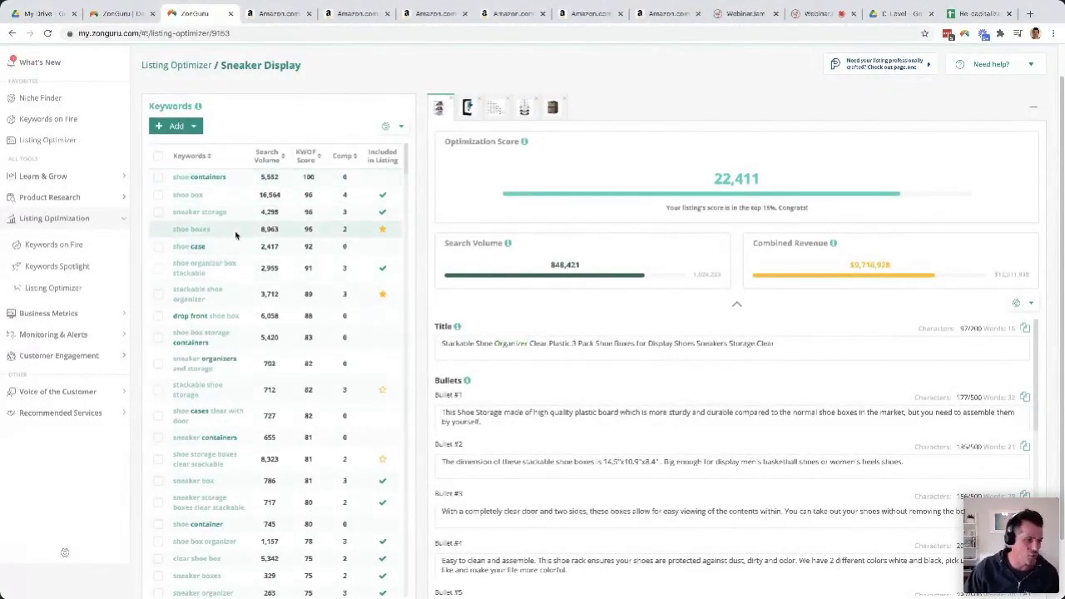
{"action": "left_click", "coordinate": [188, 178]}
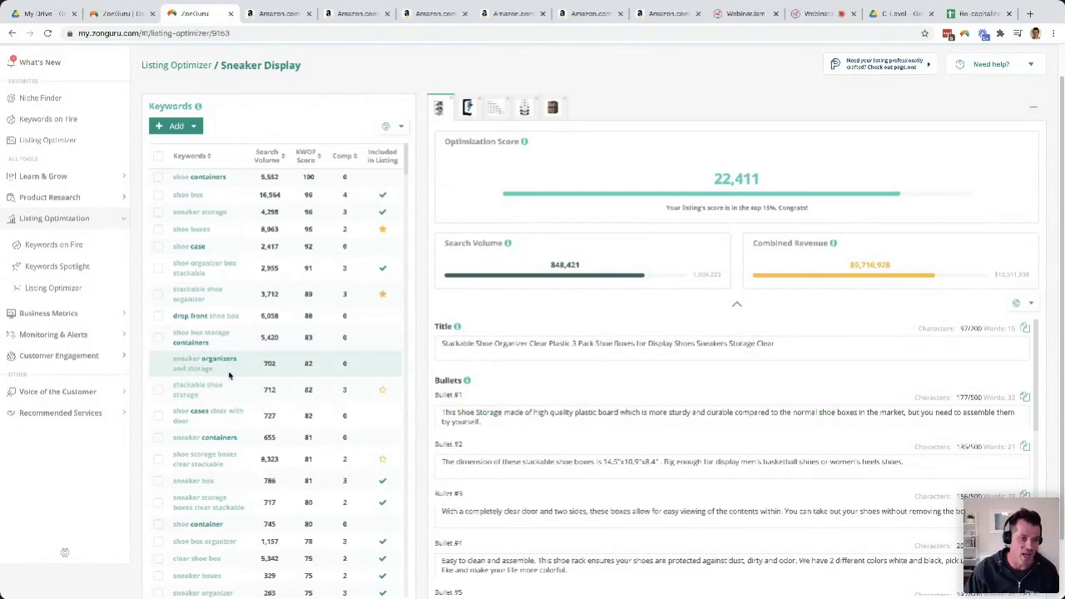
{"action": "scroll", "coordinate": [230, 375], "scroll_direction": "down", "scroll_amount": 1}
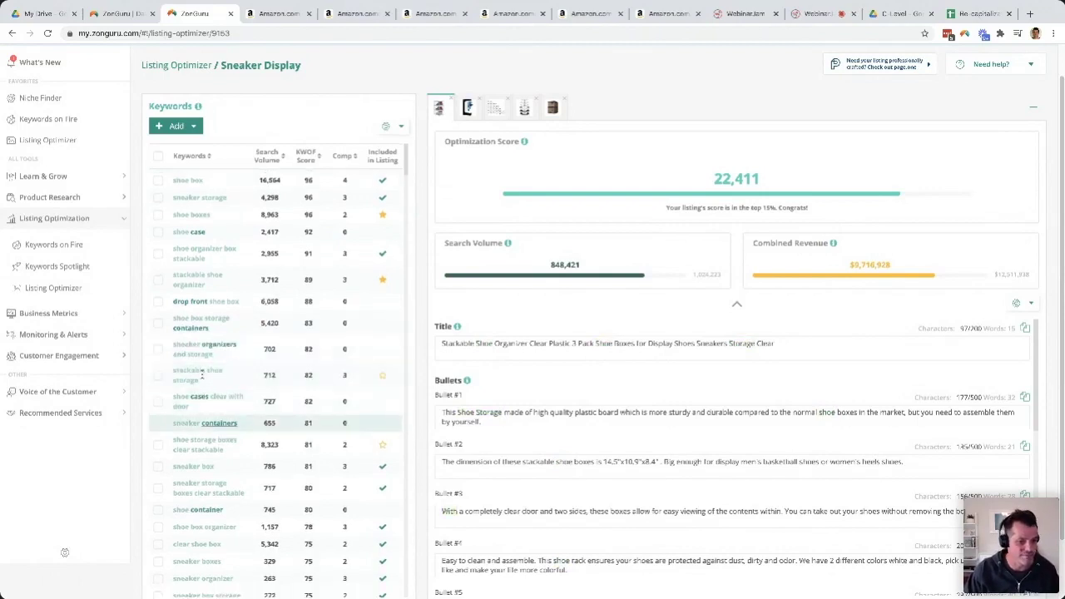
{"action": "scroll", "coordinate": [204, 381], "scroll_direction": "down", "scroll_amount": 1}
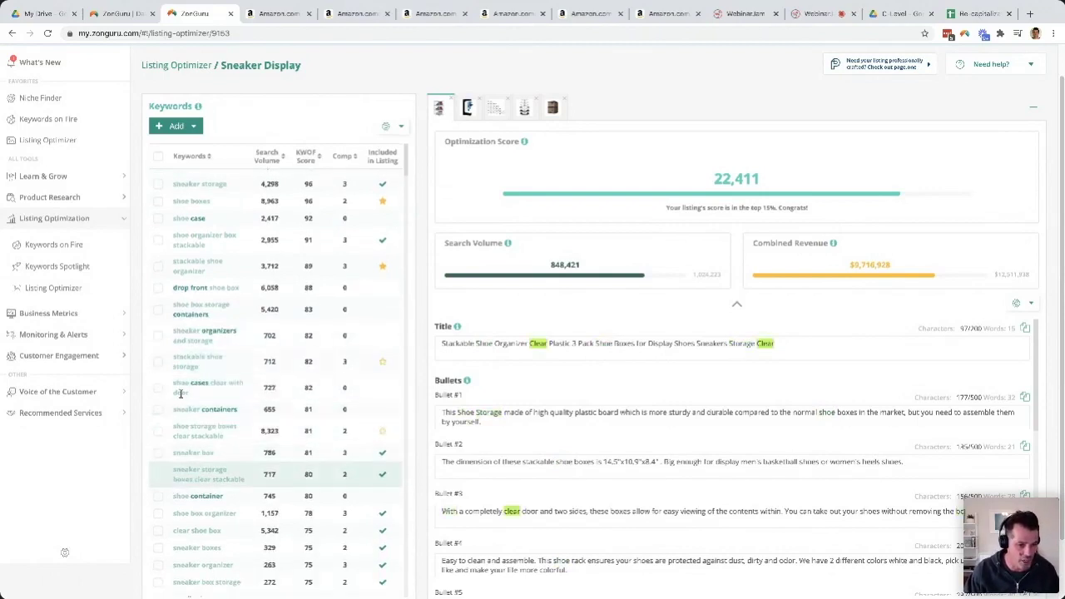
{"action": "scroll", "coordinate": [191, 399], "scroll_direction": "down", "scroll_amount": 3}
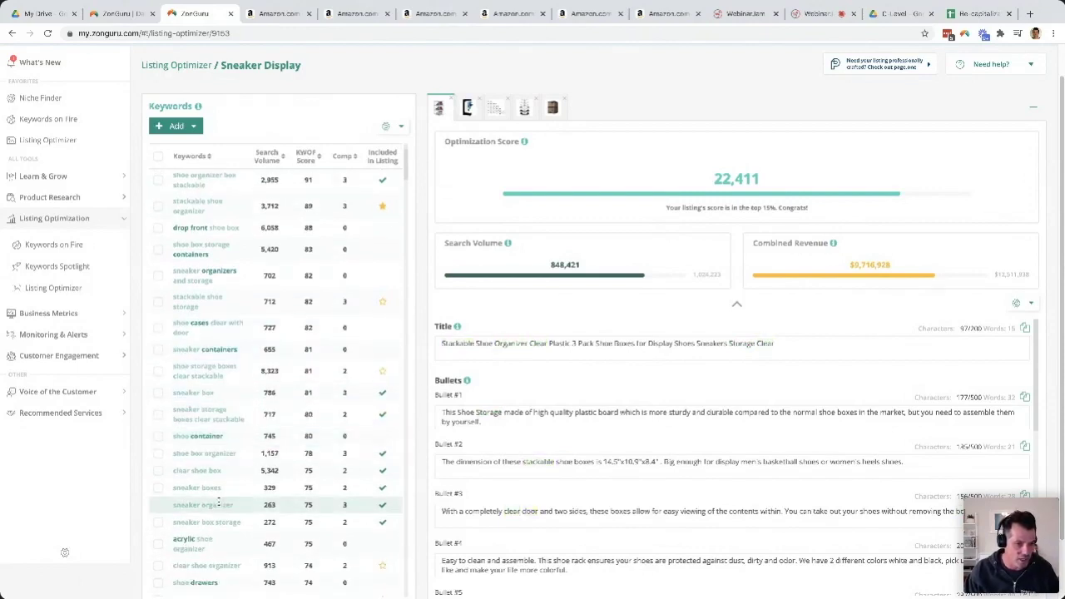
{"action": "scroll", "coordinate": [204, 532], "scroll_direction": "down", "scroll_amount": 4}
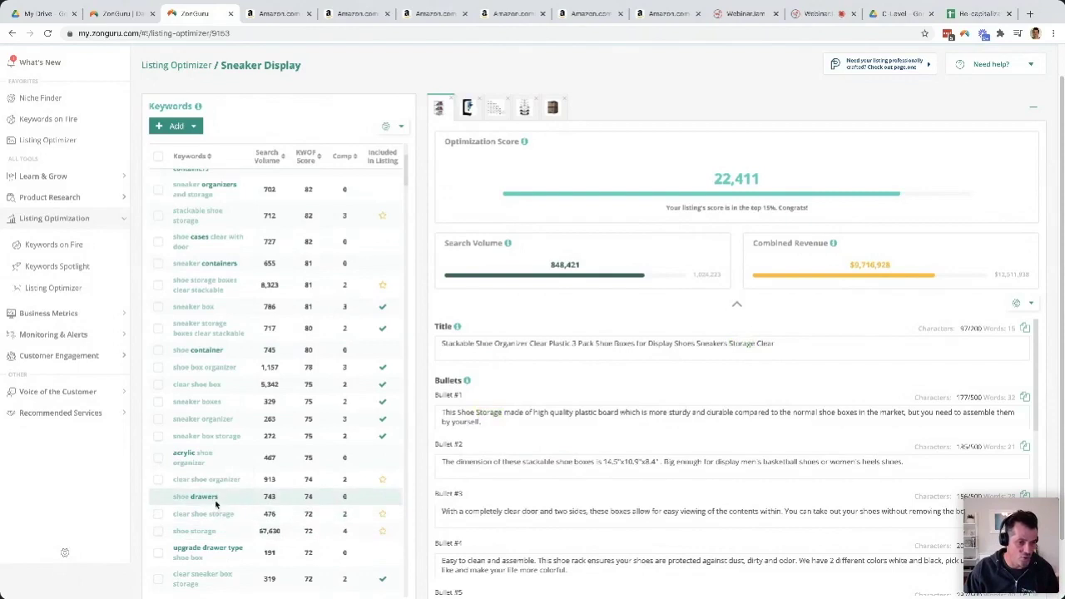
{"action": "scroll", "coordinate": [224, 492], "scroll_direction": "down", "scroll_amount": 5}
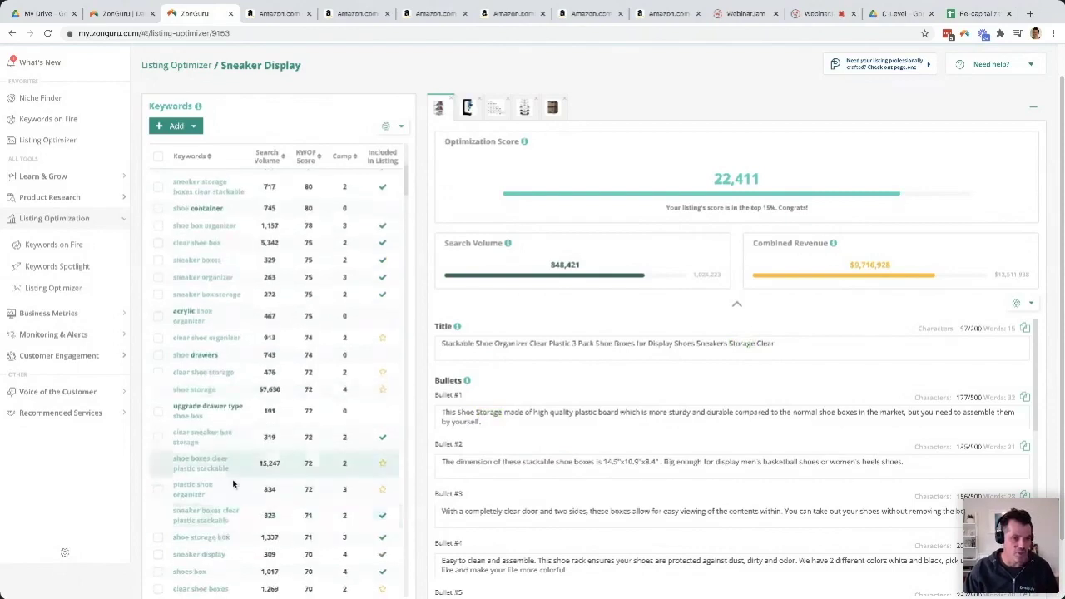
{"action": "scroll", "coordinate": [233, 485], "scroll_direction": "up", "scroll_amount": 8}
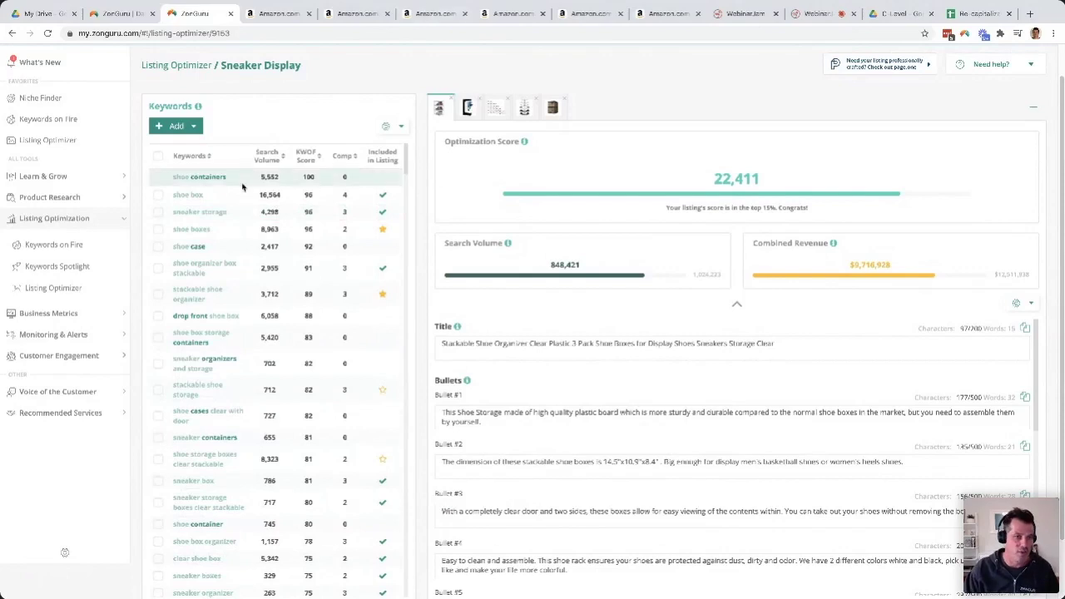
Step: Open the SupBro Collection Crate listing in the session and add "Containers" after "Shoes Box" in its title
{"action": "left_click", "coordinate": [554, 114]}
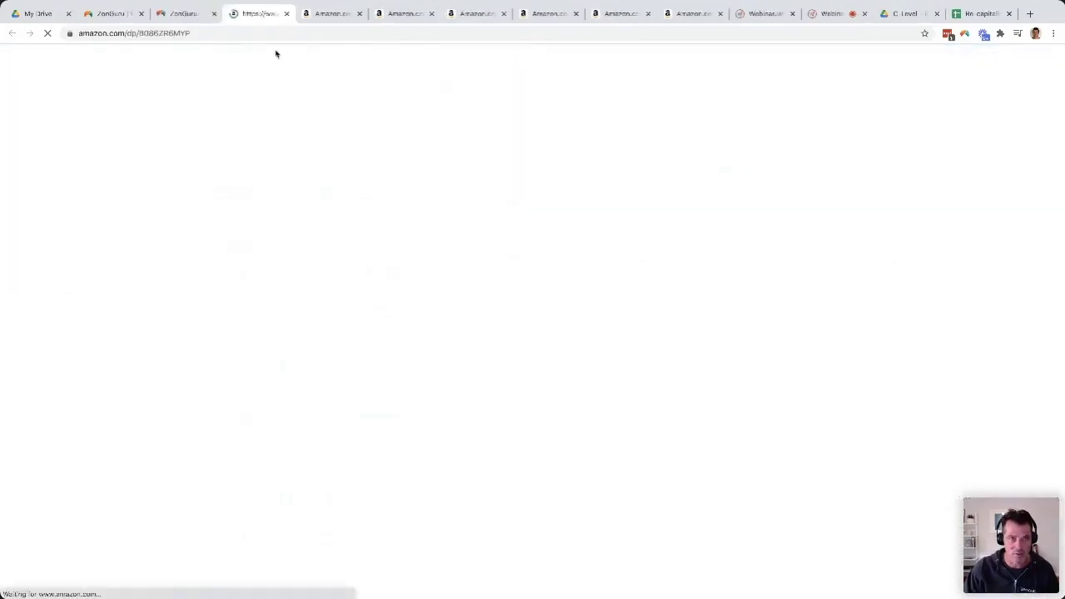
{"action": "left_click", "coordinate": [171, 17]}
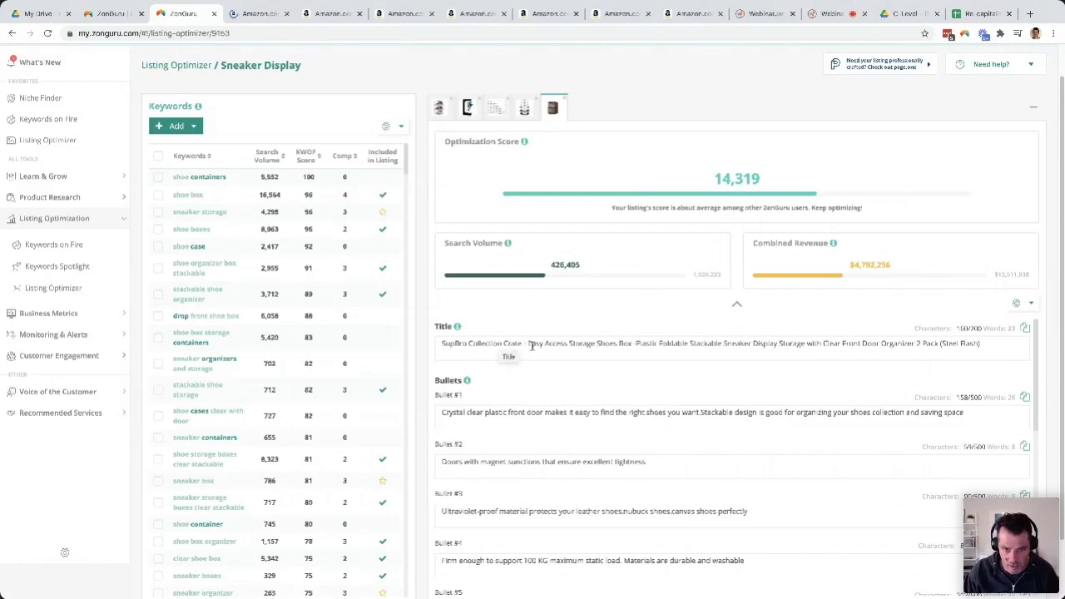
{"action": "left_click", "coordinate": [528, 344]}
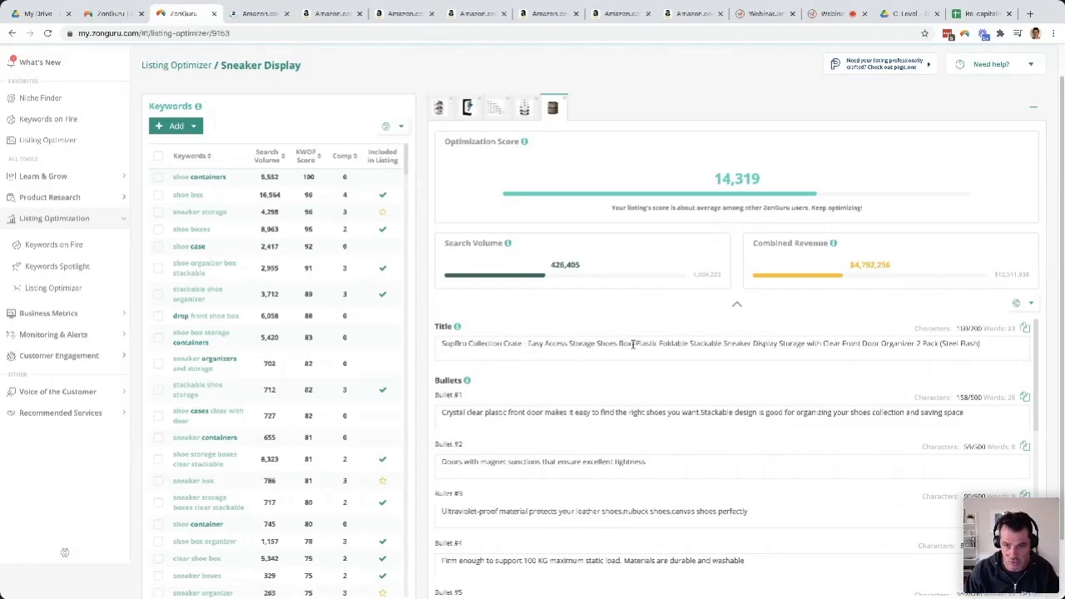
{"action": "type", "text": ","}
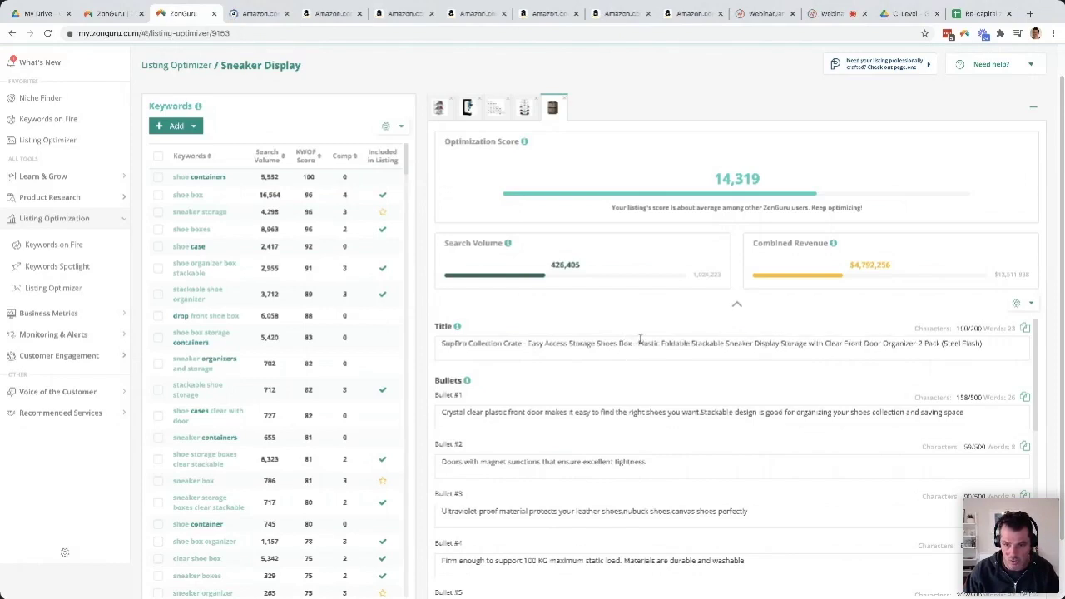
{"action": "type", "text": "Contain"}
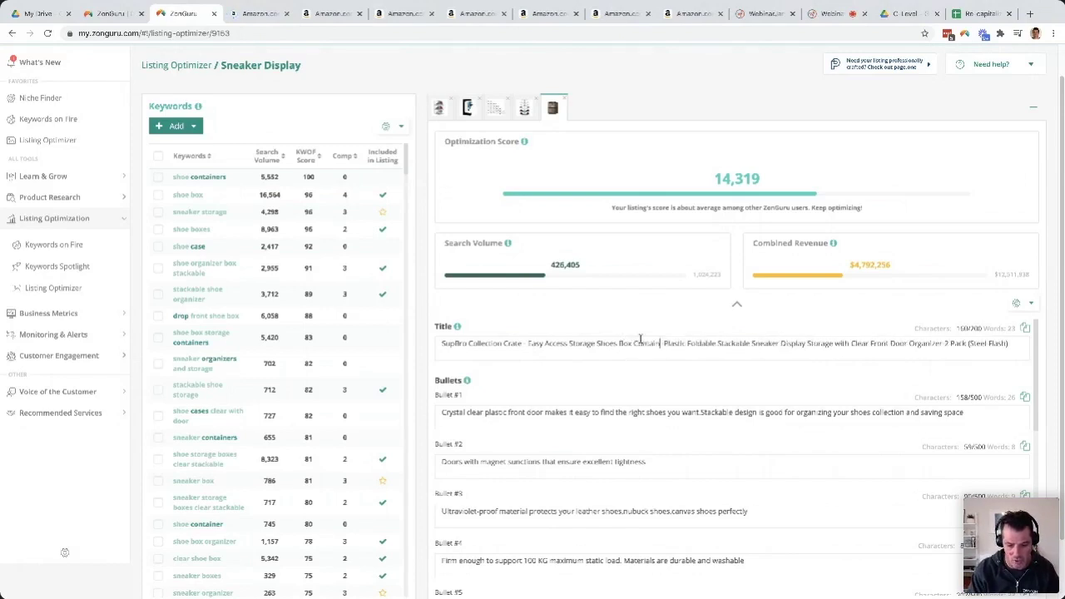
{"action": "type", "text": "ers"}
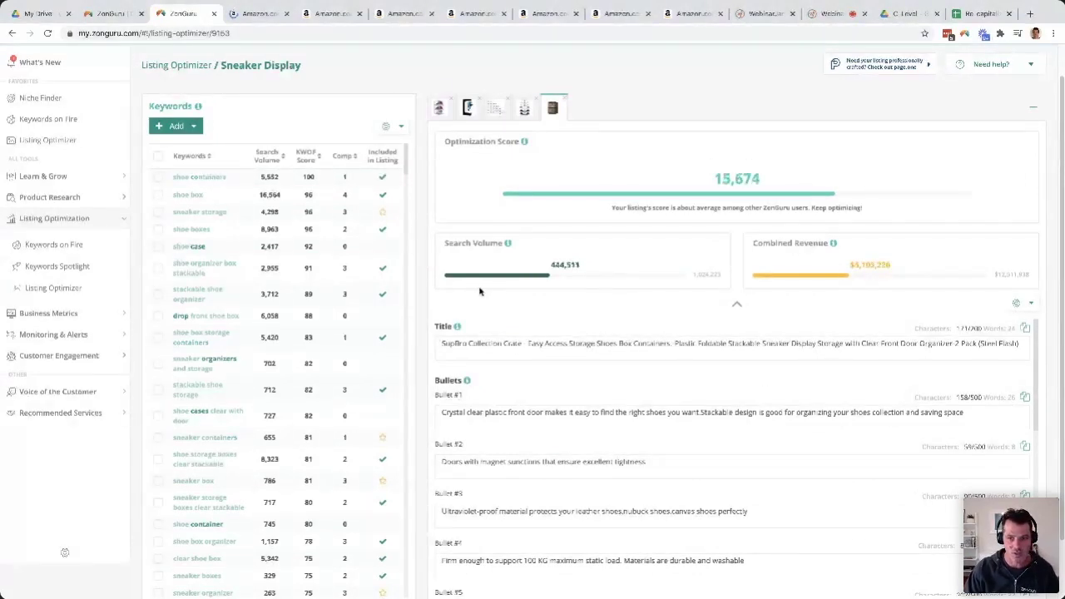
Step: Insert "Case" after "Sneaker Display Storage" in the SupBro listing's title and check the keywords' inclusion marks
{"action": "left_click", "coordinate": [209, 178]}
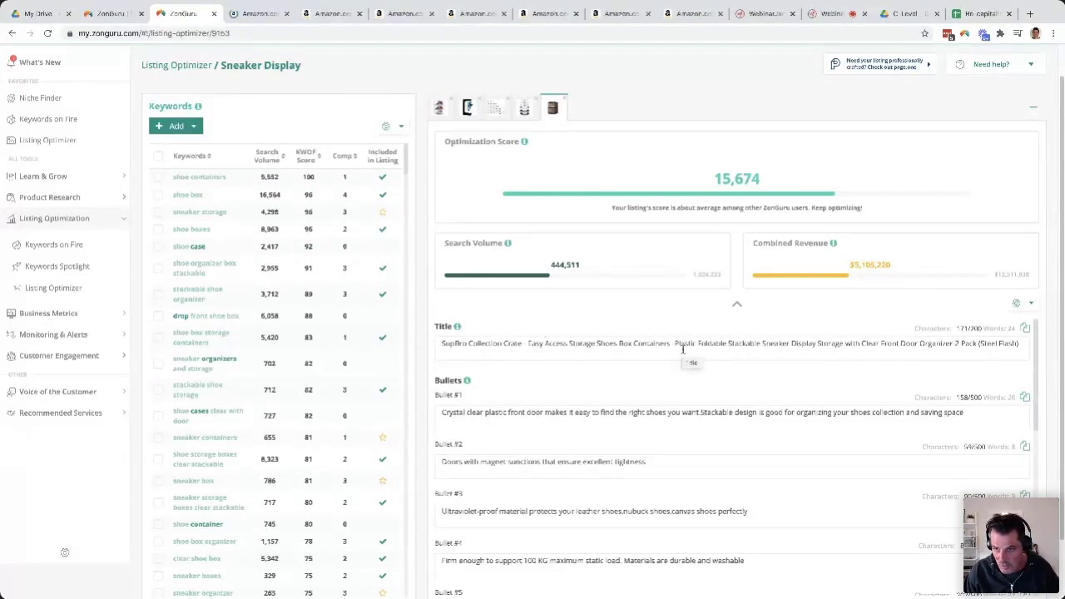
{"action": "left_click", "coordinate": [845, 345]}
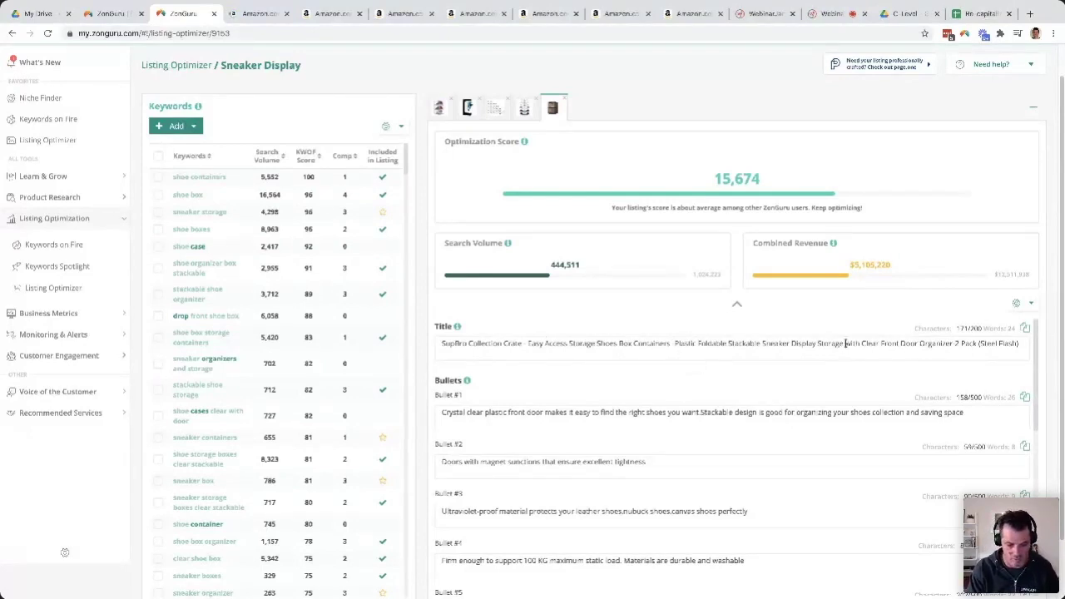
{"action": "type", "text": "C"}
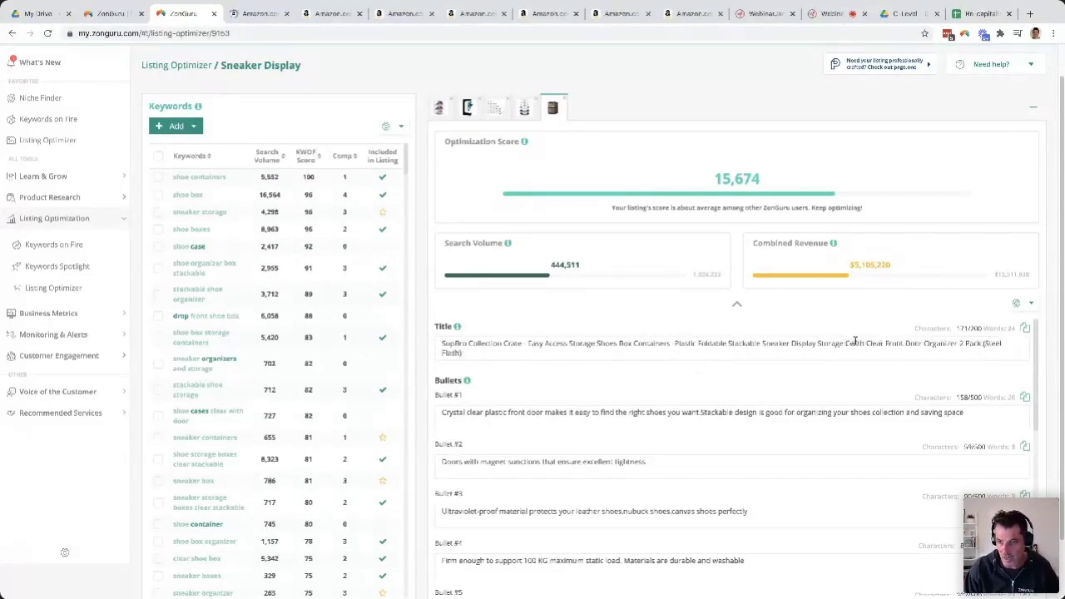
{"action": "type", "text": "ase"}
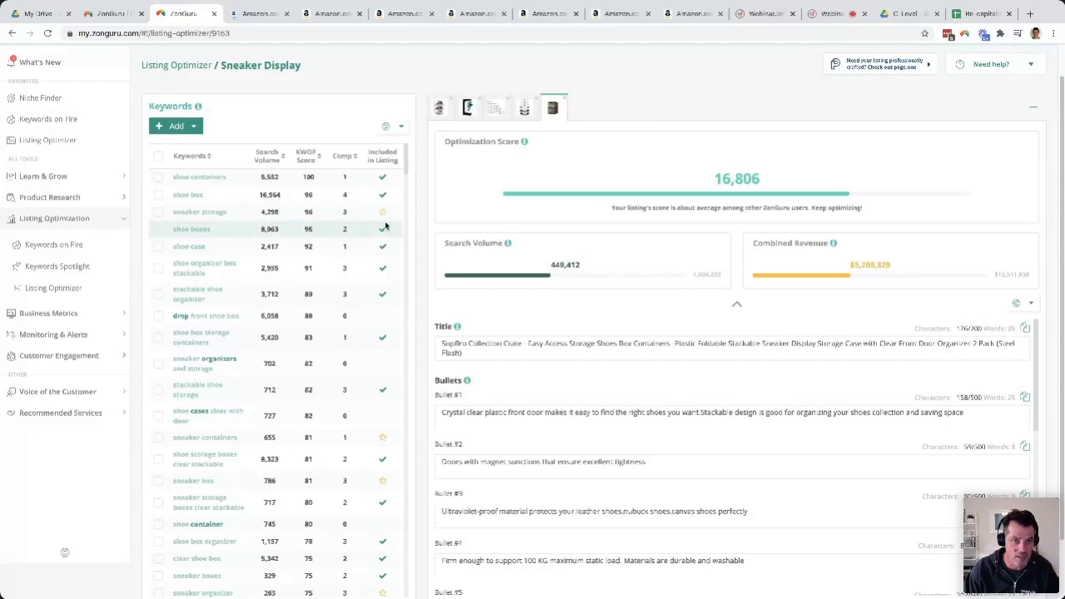
{"action": "mouse_move", "coordinate": [386, 217]}
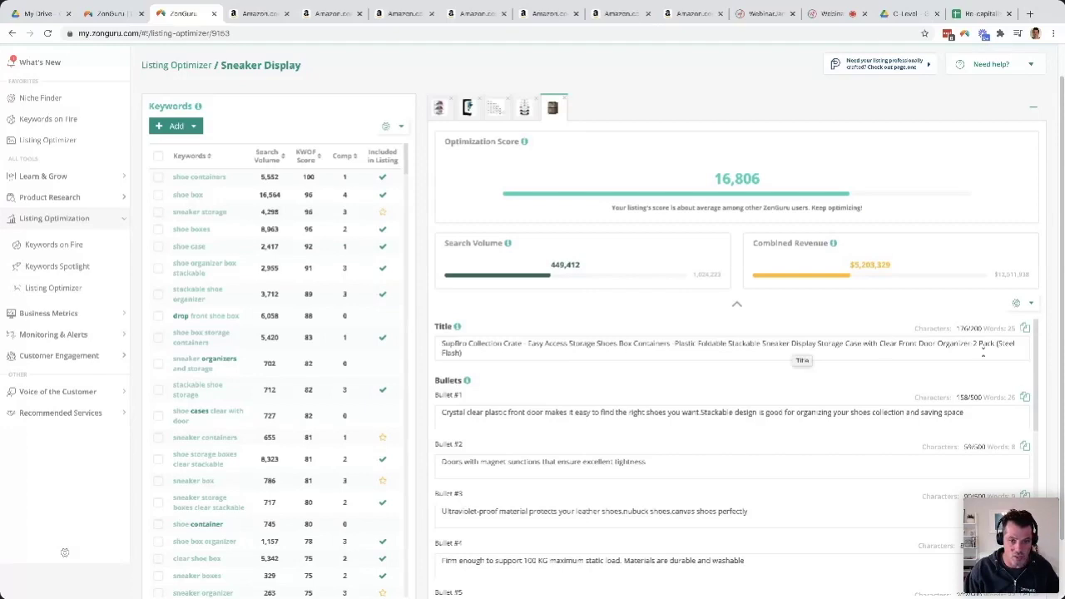
Step: Change "shoes collection" to "shoe drawer collection" in Bullet #1 of the SupBro listing
{"action": "scroll", "coordinate": [317, 385], "scroll_direction": "down", "scroll_amount": 1}
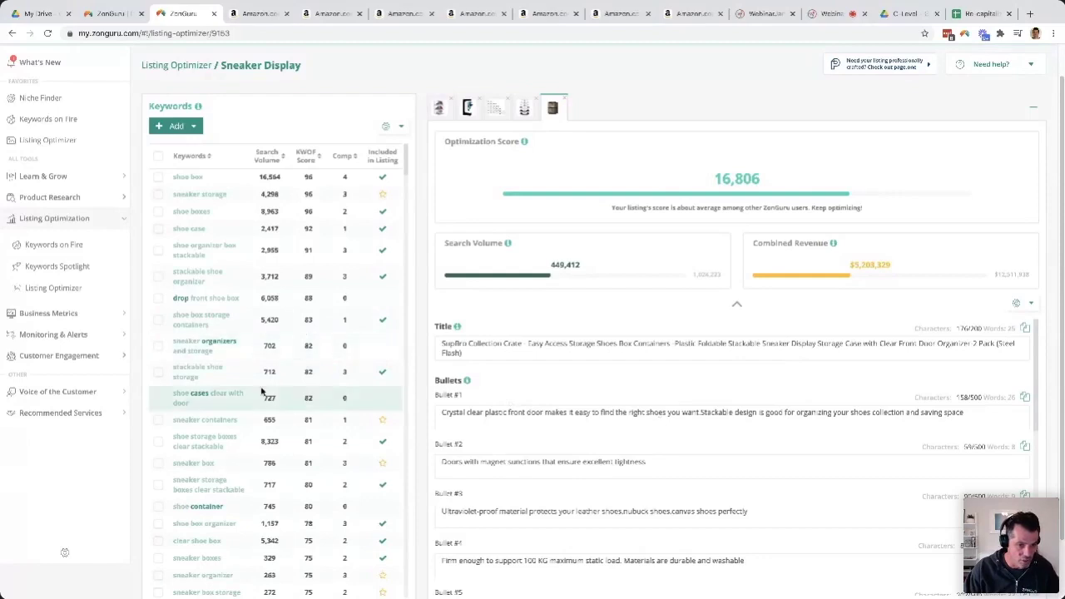
{"action": "scroll", "coordinate": [262, 391], "scroll_direction": "down", "scroll_amount": 10}
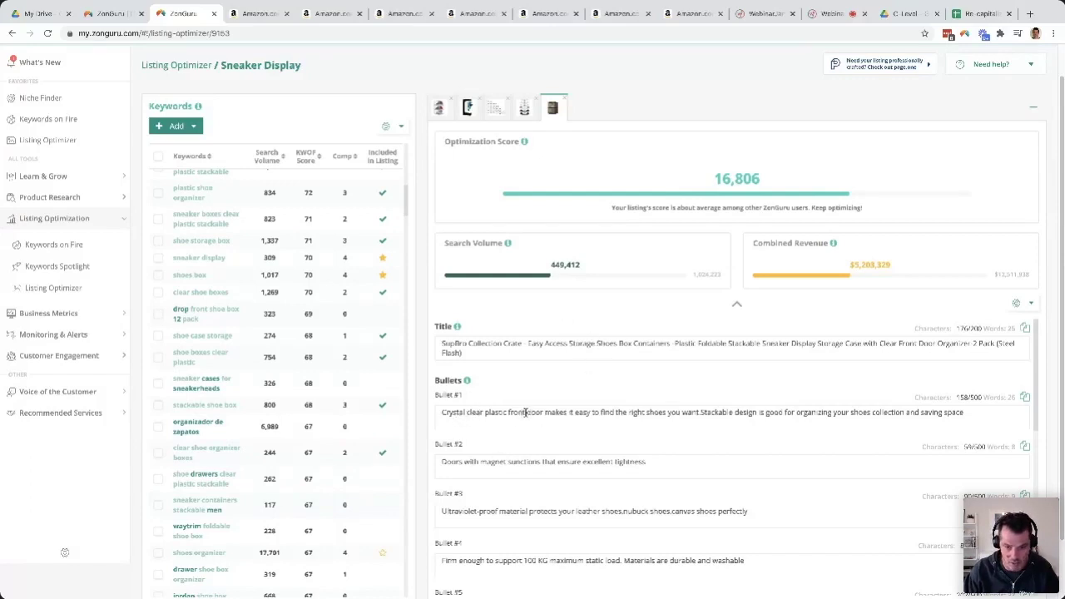
{"action": "left_click", "coordinate": [698, 412]}
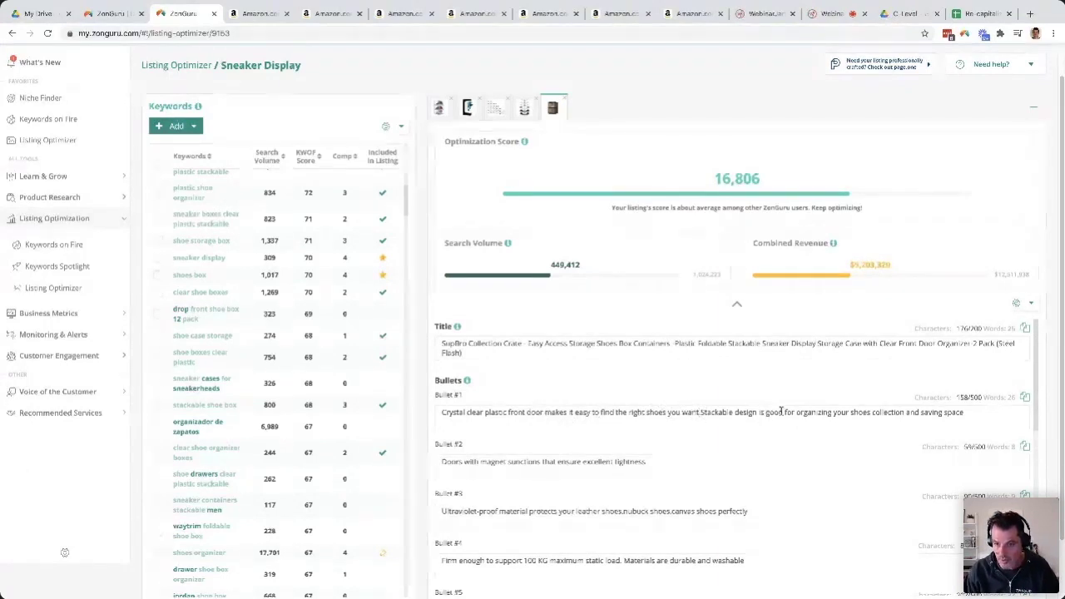
{"action": "left_click", "coordinate": [870, 412]}
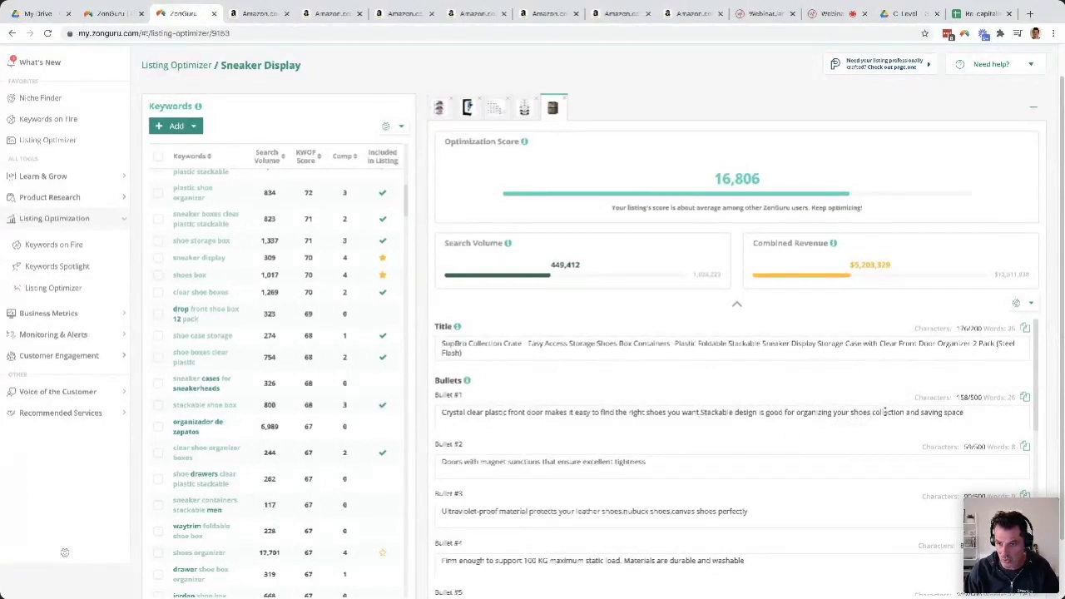
{"action": "key", "text": "BackSpace"}
{"action": "type", "text": "dra"}
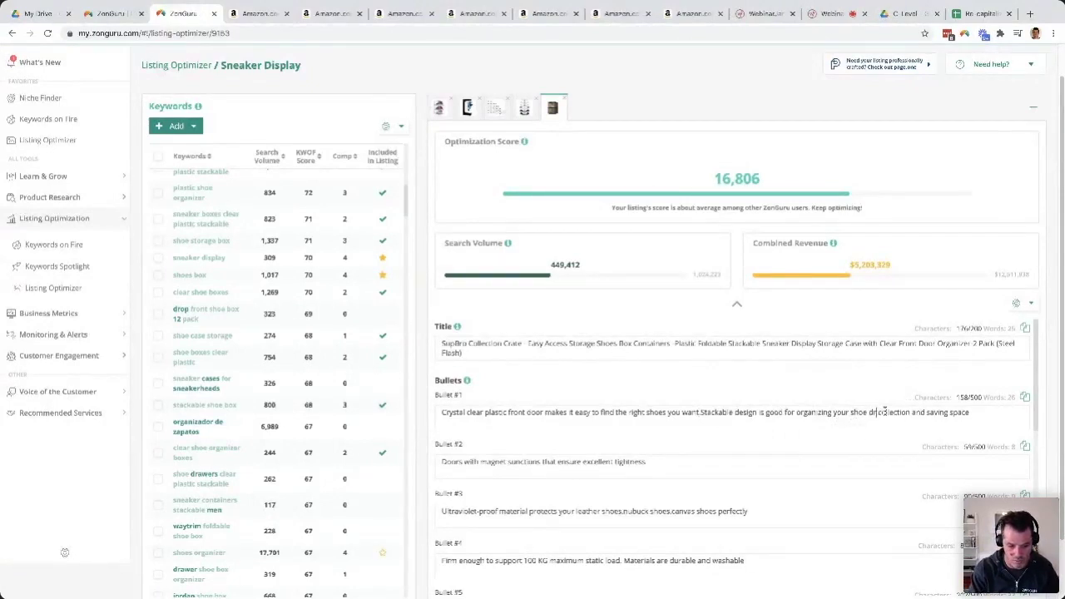
{"action": "type", "text": "wer"}
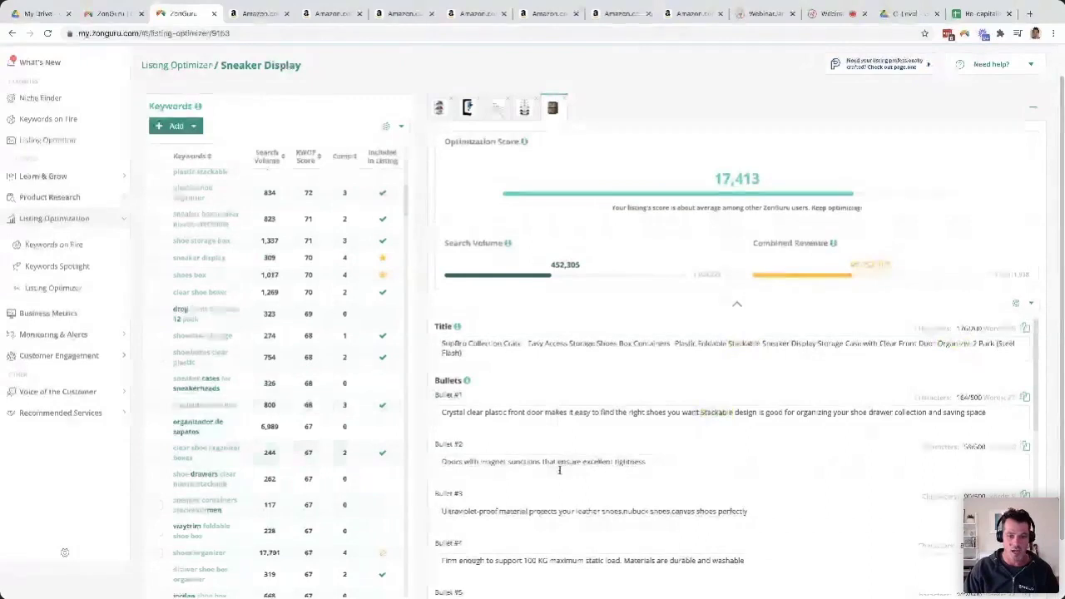
Step: Examine the SupBro listing's remaining bullets and search terms, and which keywords in the list are still missing from it
{"action": "scroll", "coordinate": [453, 337], "scroll_direction": "down", "scroll_amount": 1}
{"action": "scroll", "coordinate": [532, 435], "scroll_direction": "down", "scroll_amount": 3}
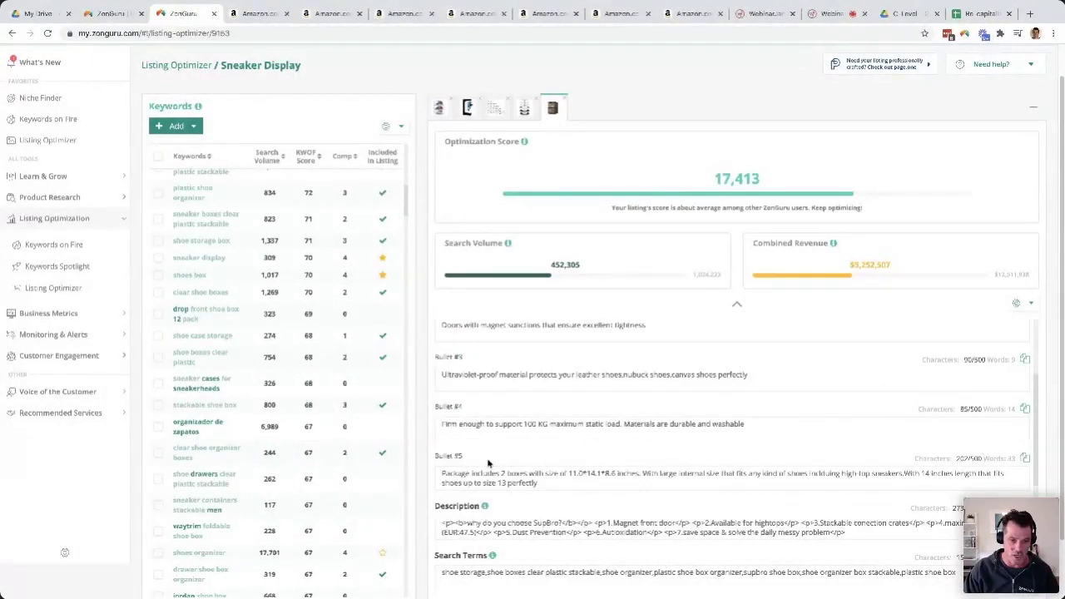
{"action": "scroll", "coordinate": [488, 464], "scroll_direction": "down", "scroll_amount": 1}
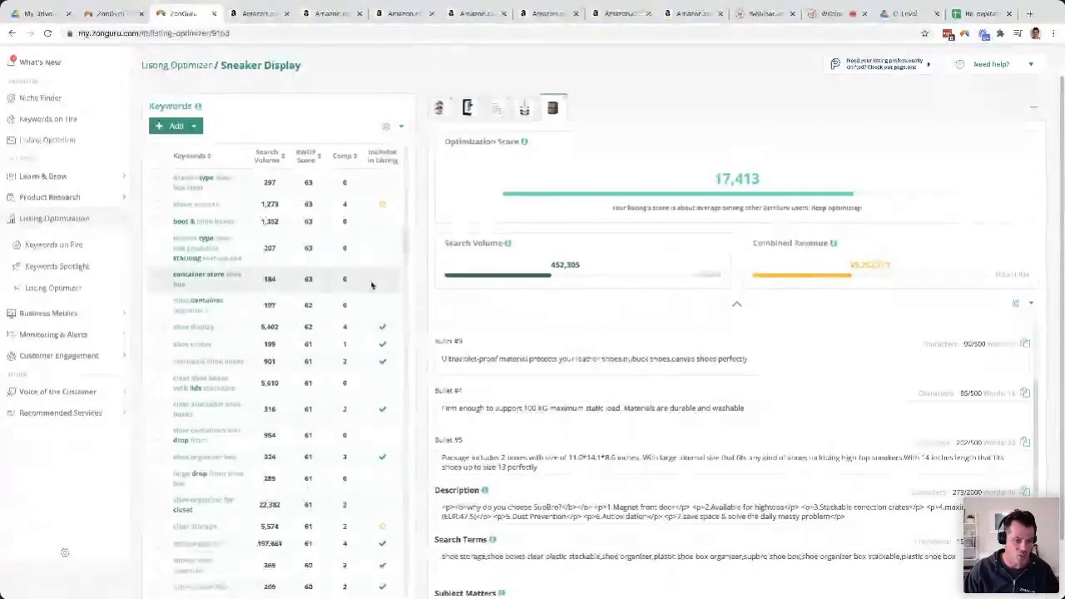
{"action": "scroll", "coordinate": [370, 292], "scroll_direction": "down", "scroll_amount": 5}
{"action": "scroll", "coordinate": [370, 292], "scroll_direction": "down", "scroll_amount": 5}
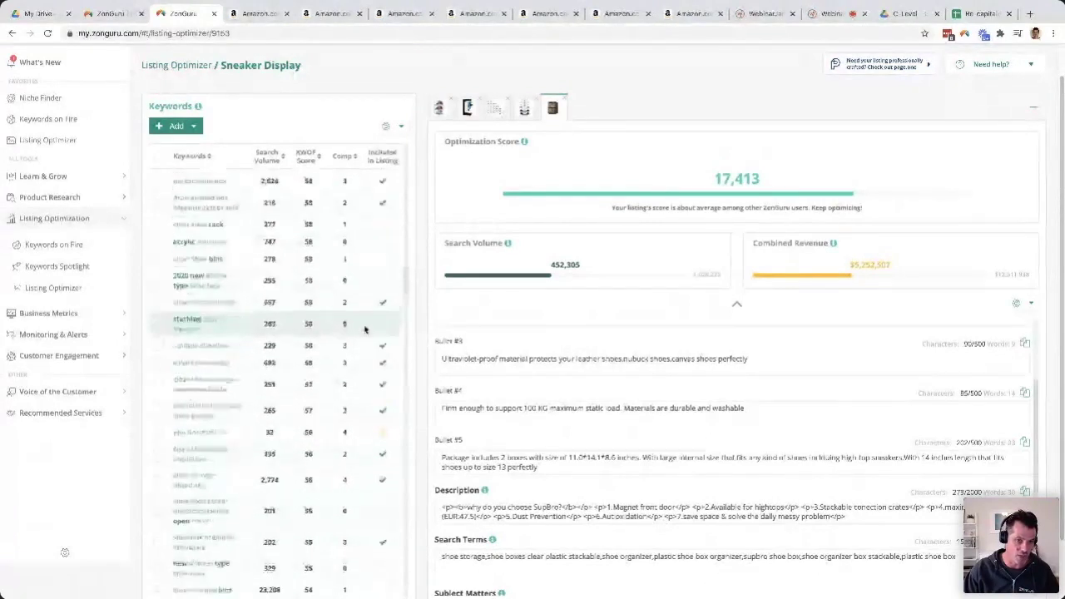
{"action": "scroll", "coordinate": [328, 437], "scroll_direction": "down", "scroll_amount": 3}
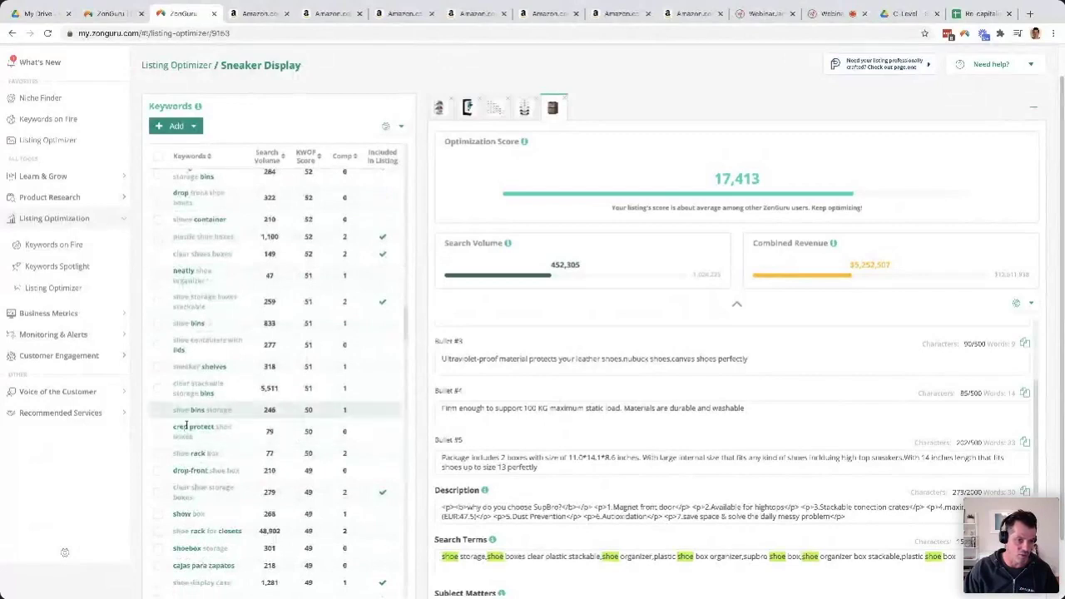
{"action": "scroll", "coordinate": [254, 419], "scroll_direction": "up", "scroll_amount": 10}
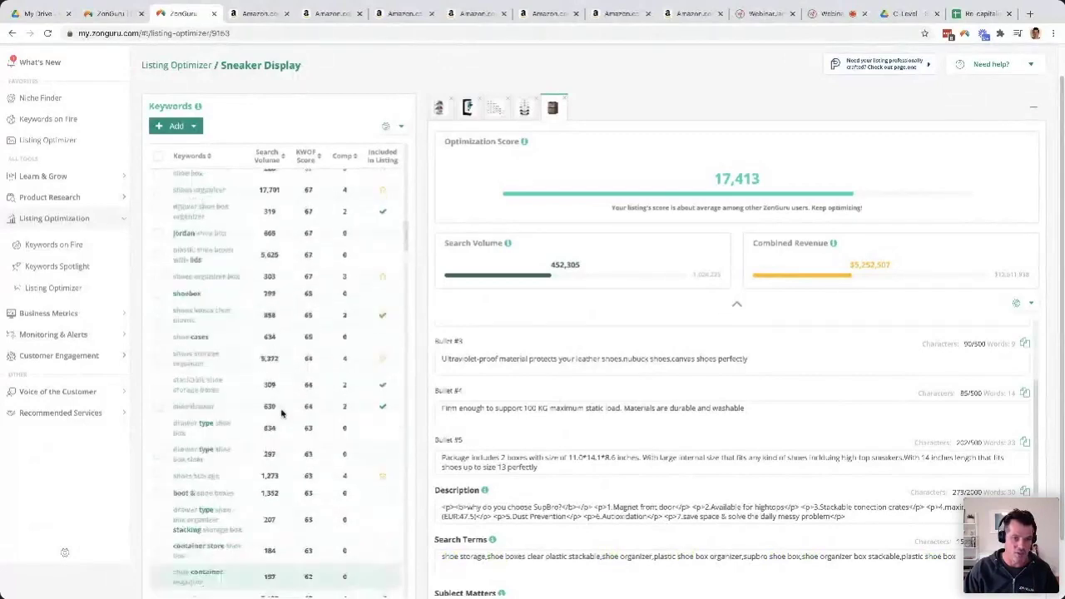
{"action": "scroll", "coordinate": [648, 459], "scroll_direction": "up", "scroll_amount": 3}
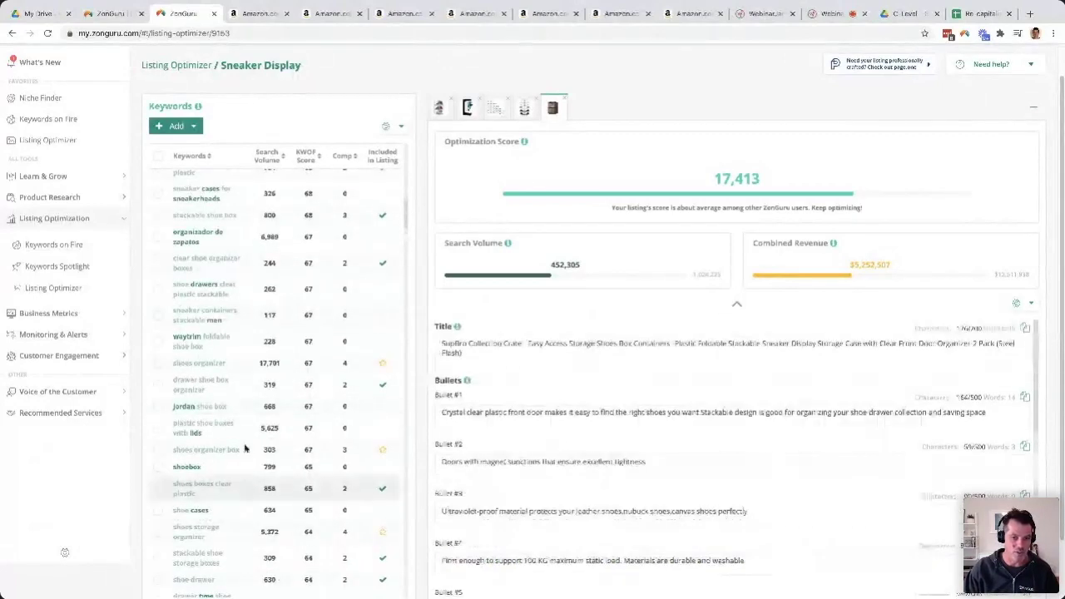
{"action": "scroll", "coordinate": [570, 409], "scroll_direction": "down", "scroll_amount": 4}
{"action": "scroll", "coordinate": [570, 409], "scroll_direction": "up", "scroll_amount": 4}
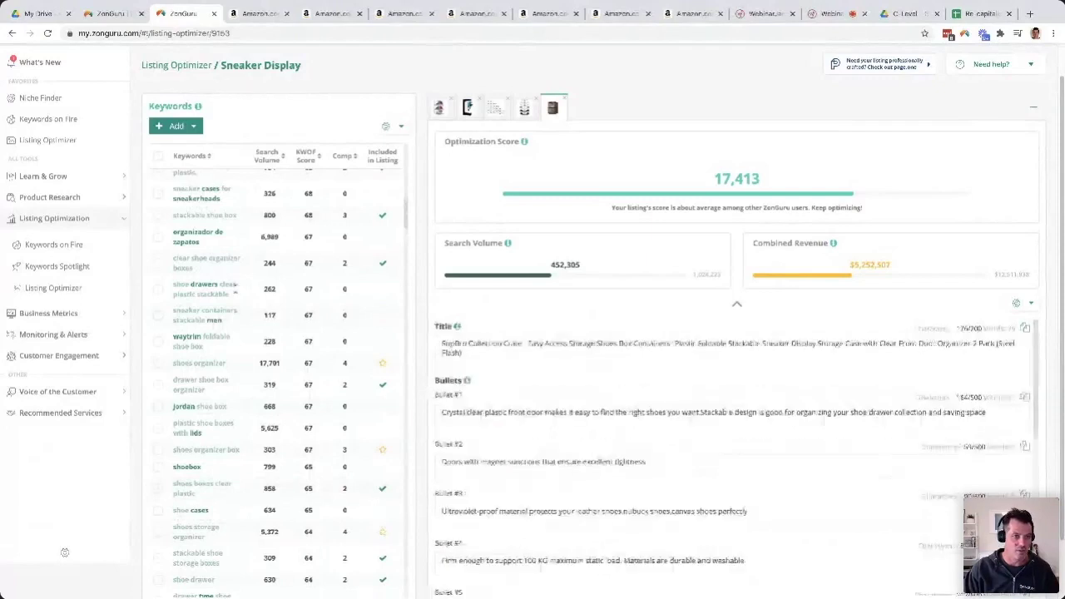
{"action": "scroll", "coordinate": [237, 285], "scroll_direction": "up", "scroll_amount": 5}
{"action": "scroll", "coordinate": [237, 285], "scroll_direction": "up", "scroll_amount": 5}
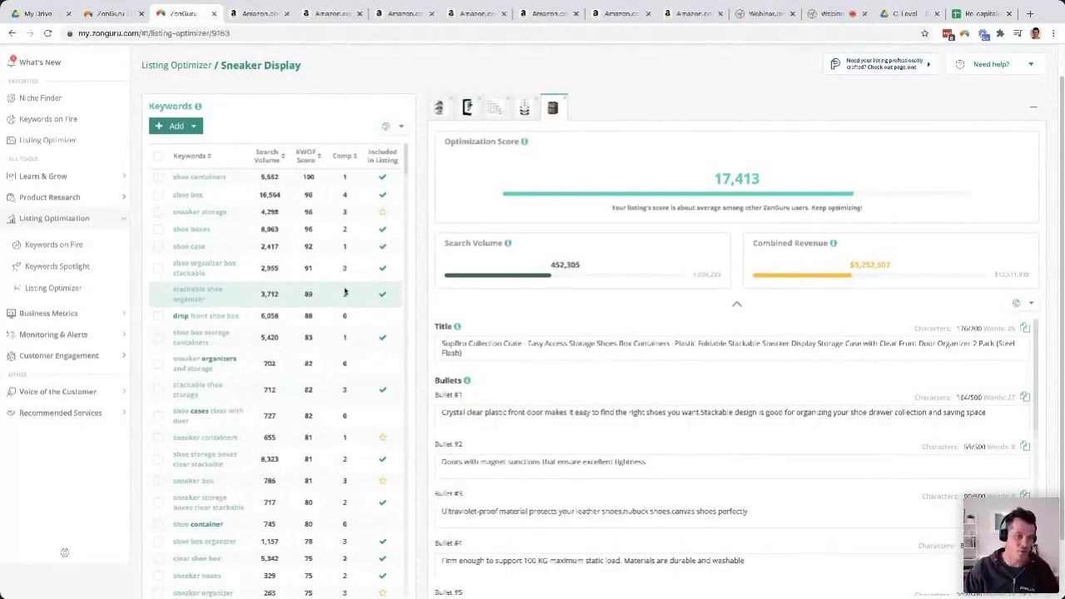
{"action": "scroll", "coordinate": [290, 288], "scroll_direction": "up", "scroll_amount": 1}
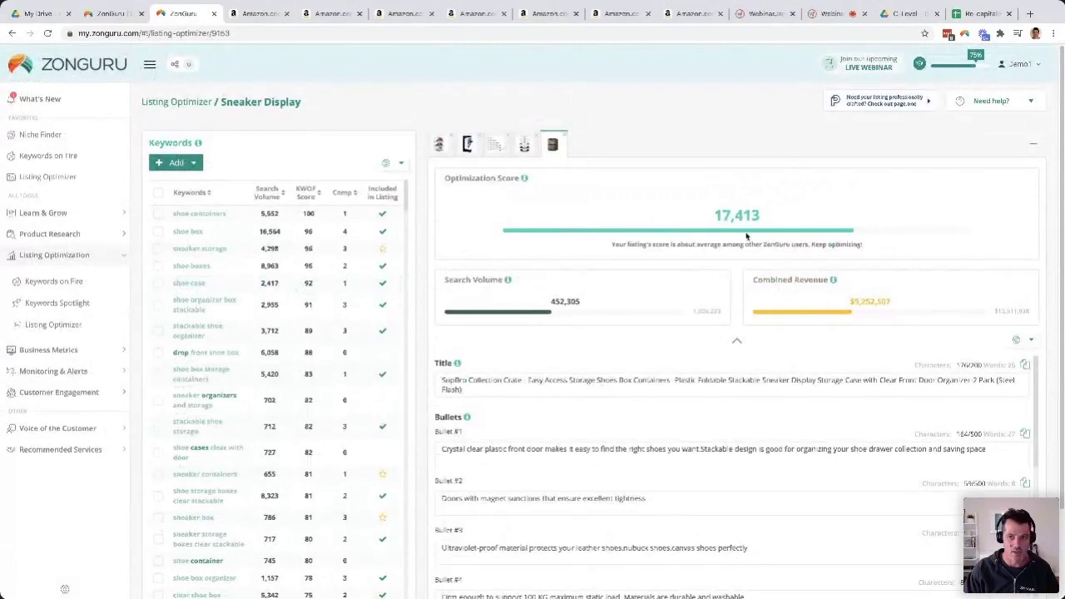
Step: Delete all the existing text in the SupBro listing's Search Terms
{"action": "scroll", "coordinate": [345, 397], "scroll_direction": "down", "scroll_amount": 2}
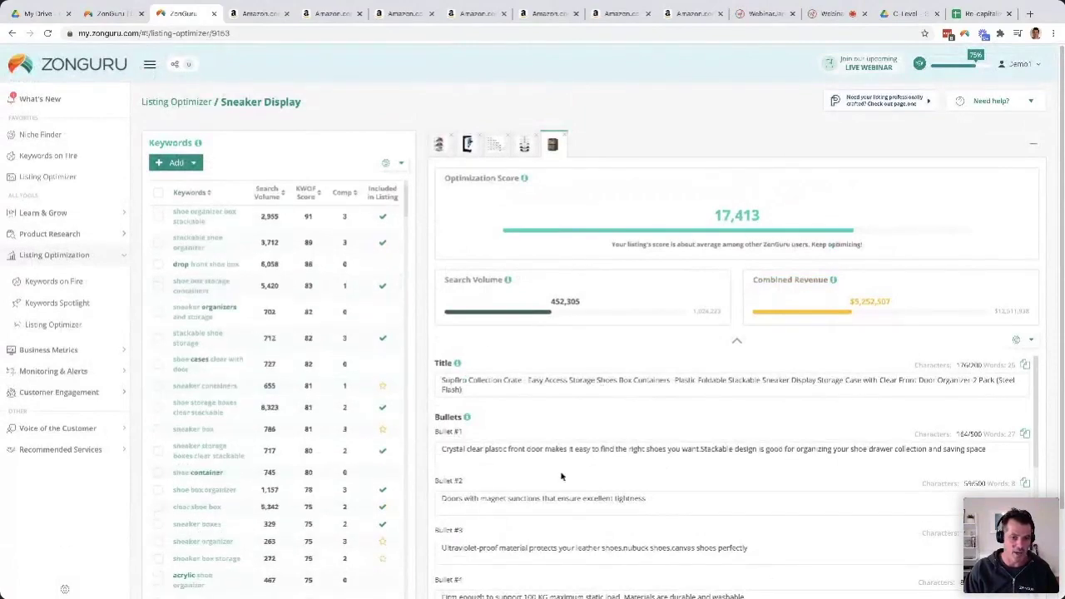
{"action": "scroll", "coordinate": [562, 477], "scroll_direction": "down", "scroll_amount": 5}
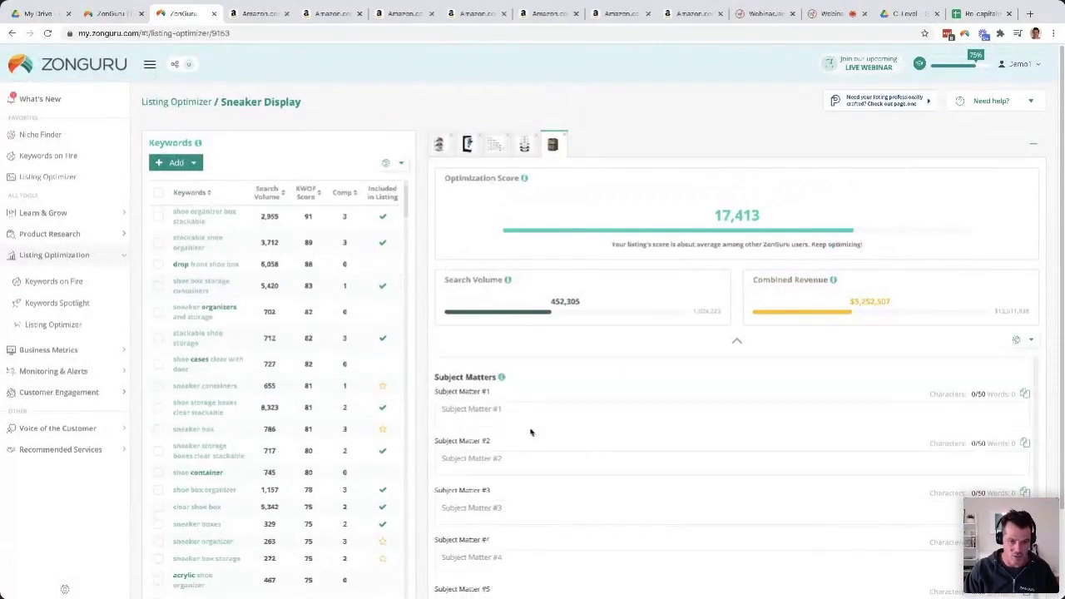
{"action": "scroll", "coordinate": [574, 474], "scroll_direction": "down", "scroll_amount": 2}
{"action": "scroll", "coordinate": [518, 366], "scroll_direction": "up", "scroll_amount": 2}
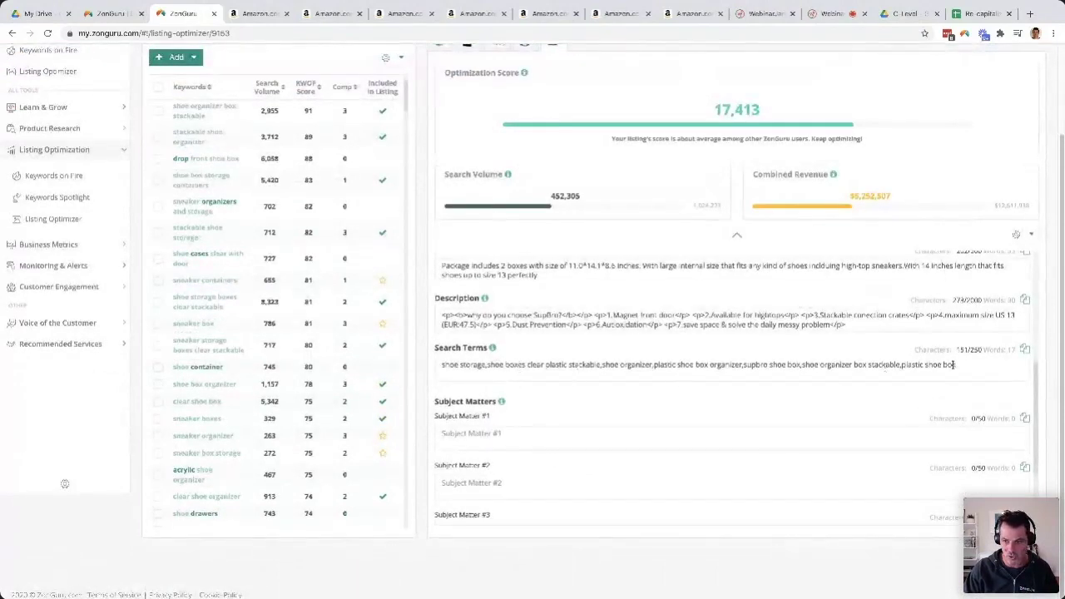
{"action": "left_click_drag", "start_coordinate": [957, 365], "coordinate": [452, 364]}
{"action": "triple_click", "coordinate": [443, 365]}
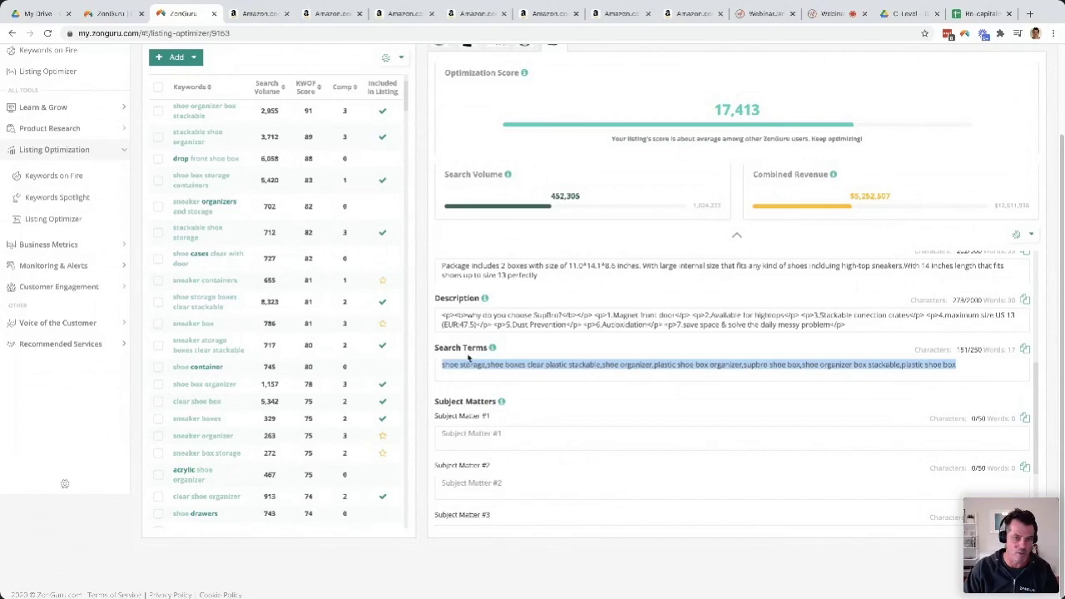
{"action": "key", "text": "BackSpace"}
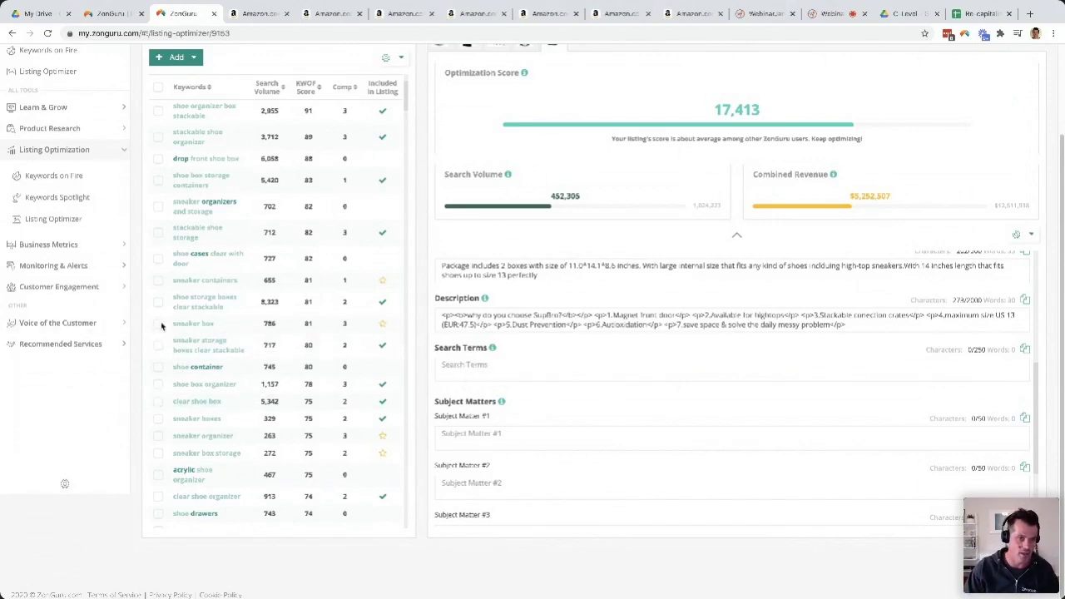
Step: Add the missing words "container", "acrylic", "drawers" and "upgrade" from the keyword list to the listing's Search Terms
{"action": "scroll", "coordinate": [208, 312], "scroll_direction": "up", "scroll_amount": 3}
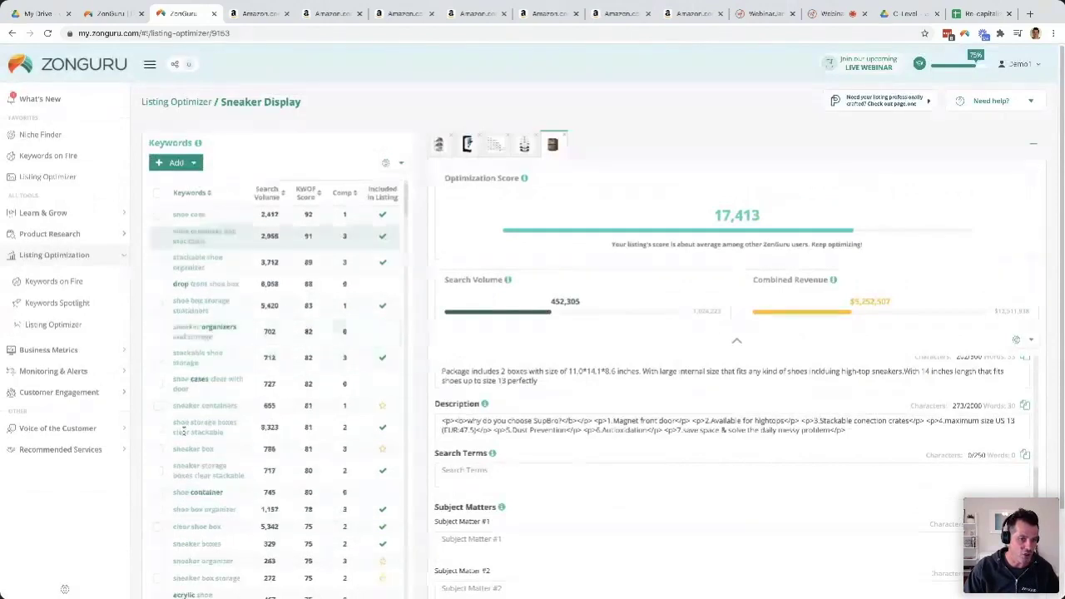
{"action": "scroll", "coordinate": [183, 431], "scroll_direction": "down", "scroll_amount": 1}
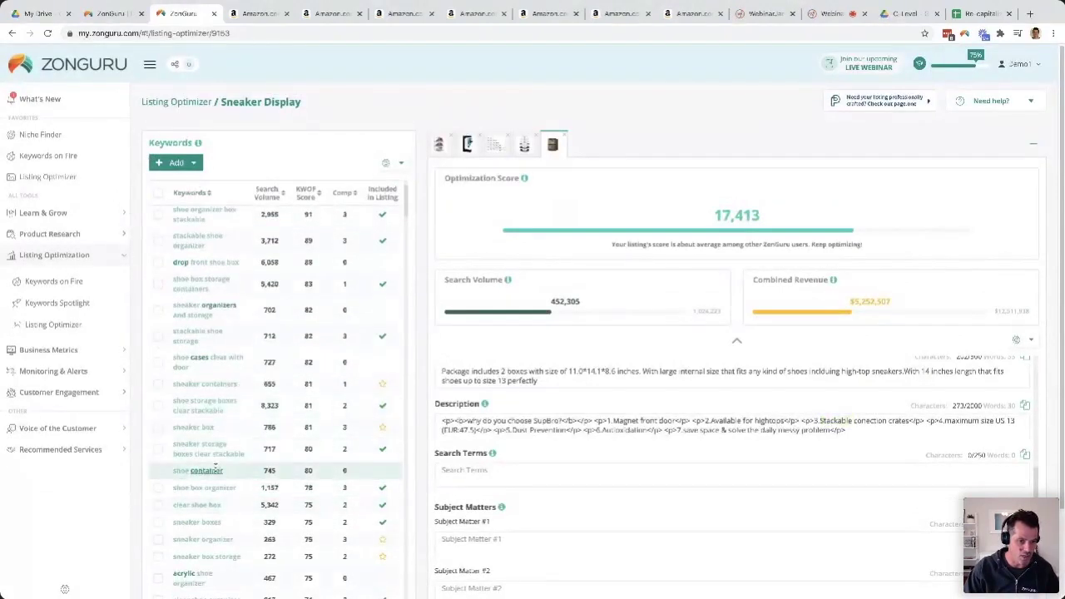
{"action": "left_click", "coordinate": [216, 471]}
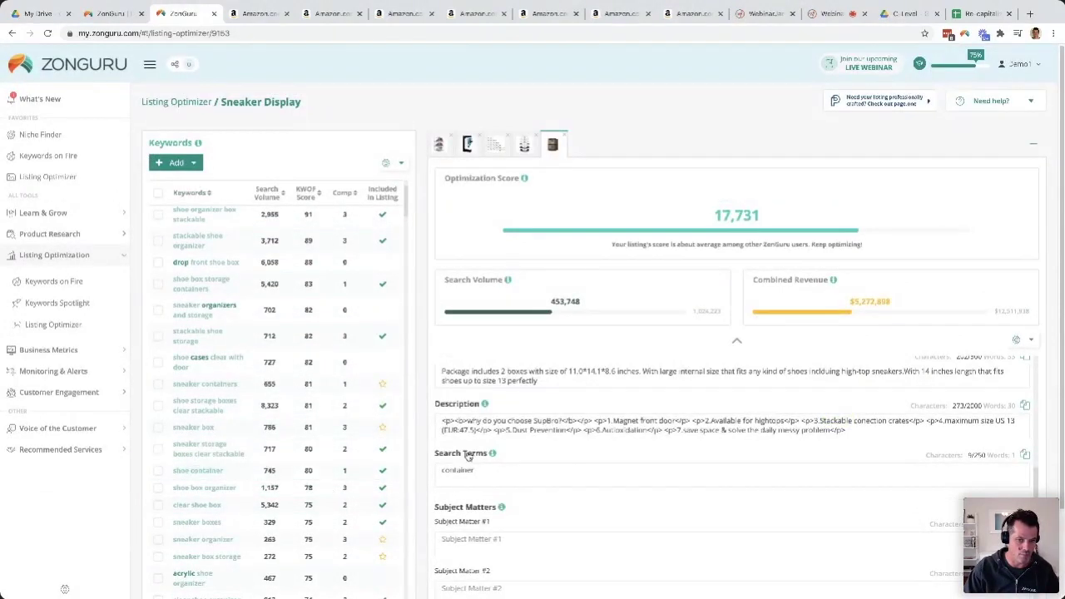
{"action": "scroll", "coordinate": [184, 499], "scroll_direction": "down", "scroll_amount": 2}
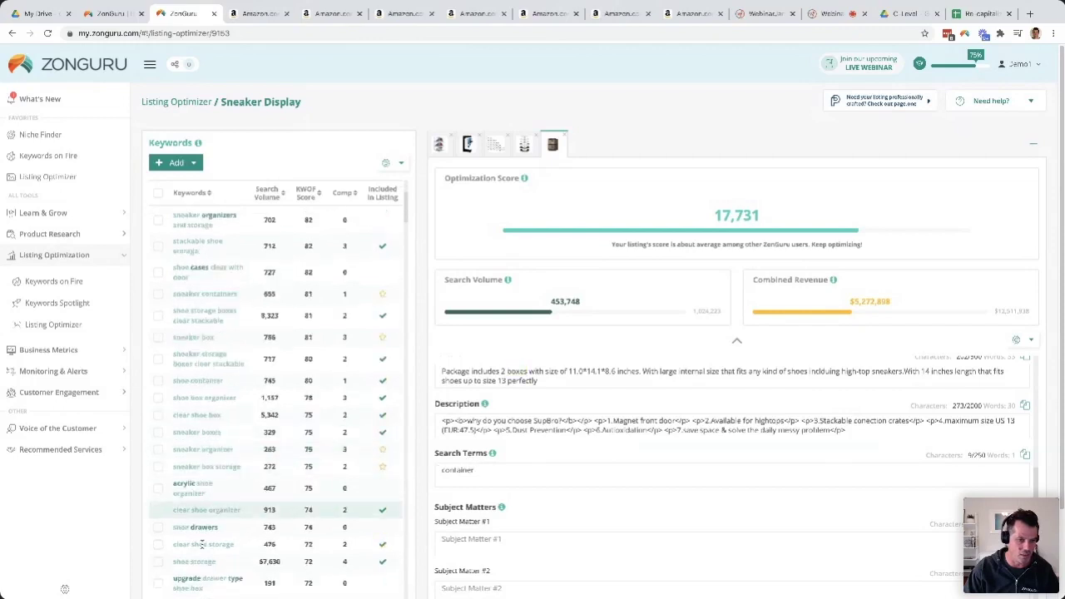
{"action": "left_click", "coordinate": [184, 486]}
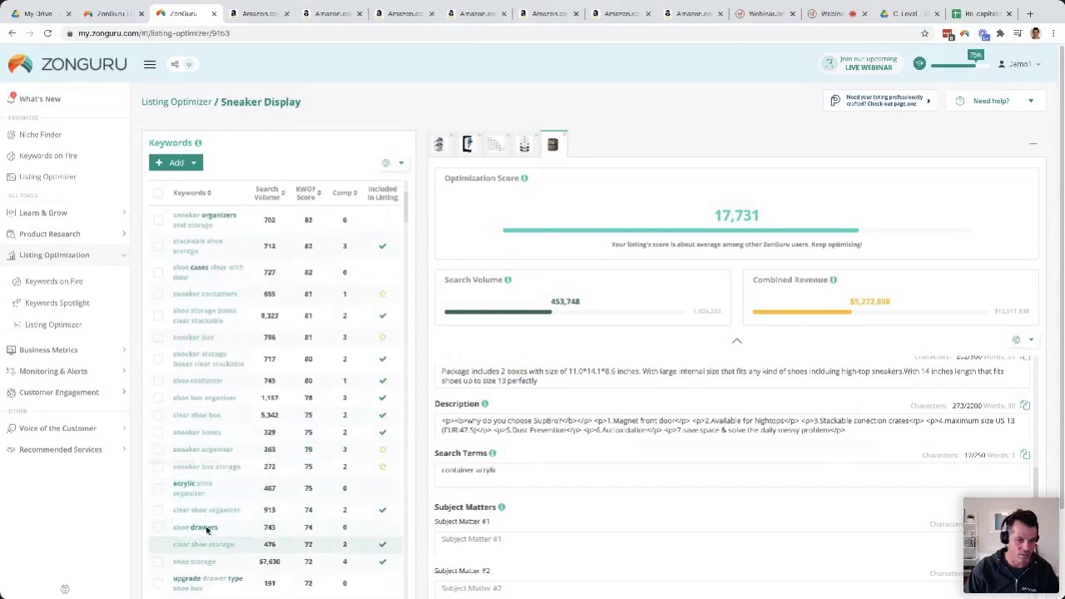
{"action": "left_click", "coordinate": [206, 529]}
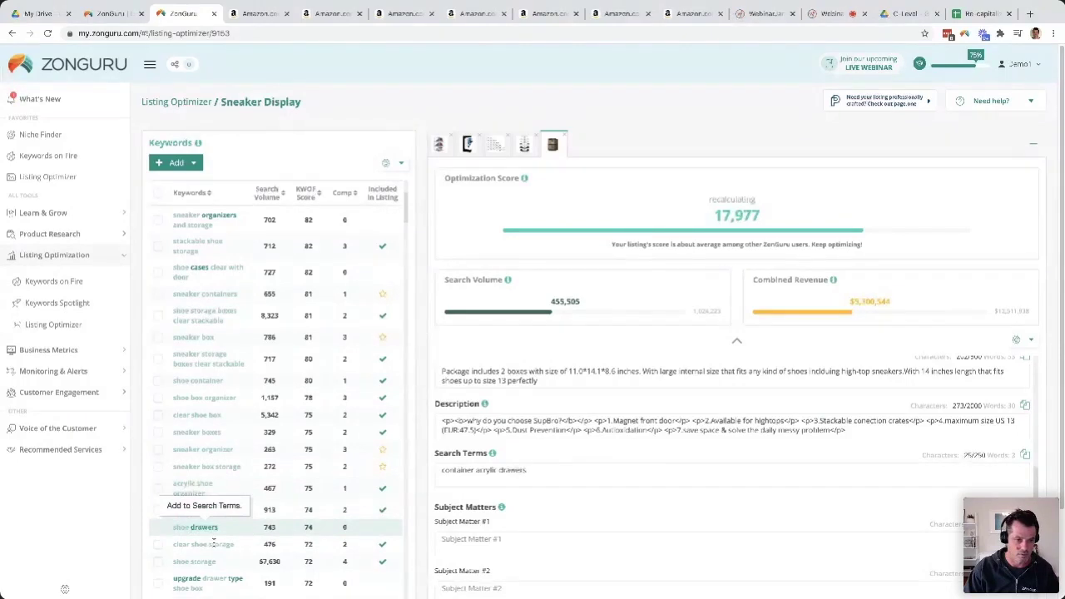
{"action": "scroll", "coordinate": [215, 543], "scroll_direction": "down", "scroll_amount": 1}
{"action": "scroll", "coordinate": [214, 543], "scroll_direction": "down", "scroll_amount": 1}
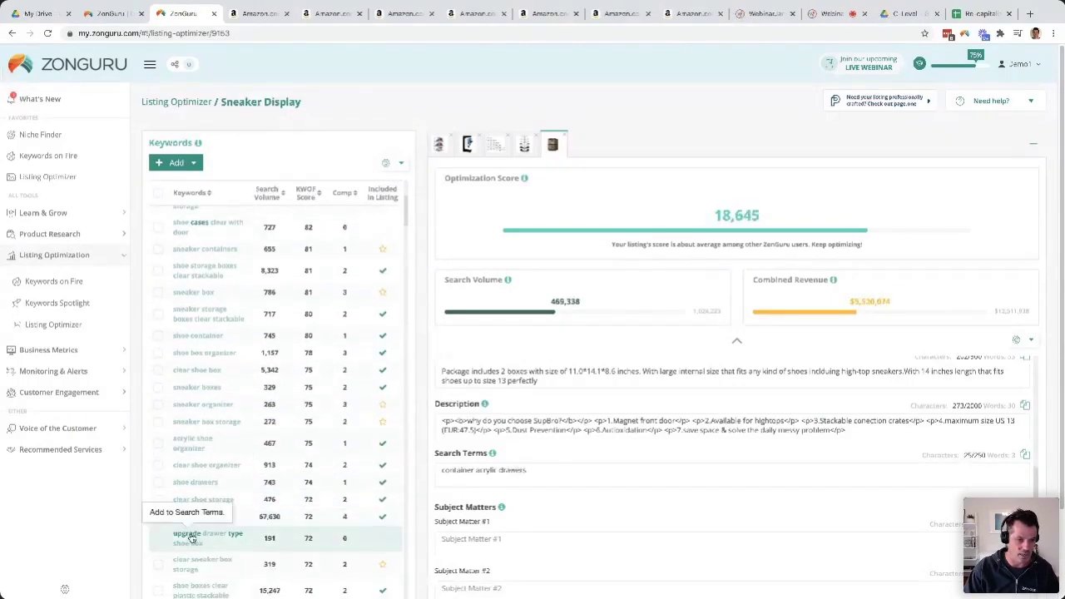
{"action": "left_click", "coordinate": [191, 534]}
{"action": "scroll", "coordinate": [225, 533], "scroll_direction": "down", "scroll_amount": 5}
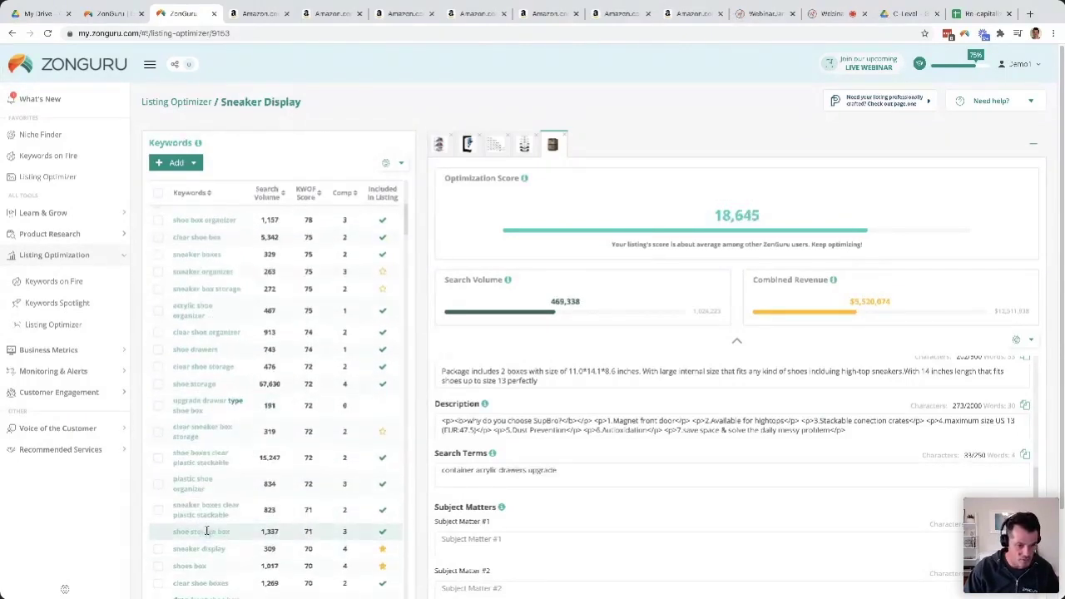
Step: Add the missing words "bins" and "rack" to the Search Terms and clear the stray selection of the "clear shoe rack" keyword
{"action": "scroll", "coordinate": [207, 529], "scroll_direction": "down", "scroll_amount": 2}
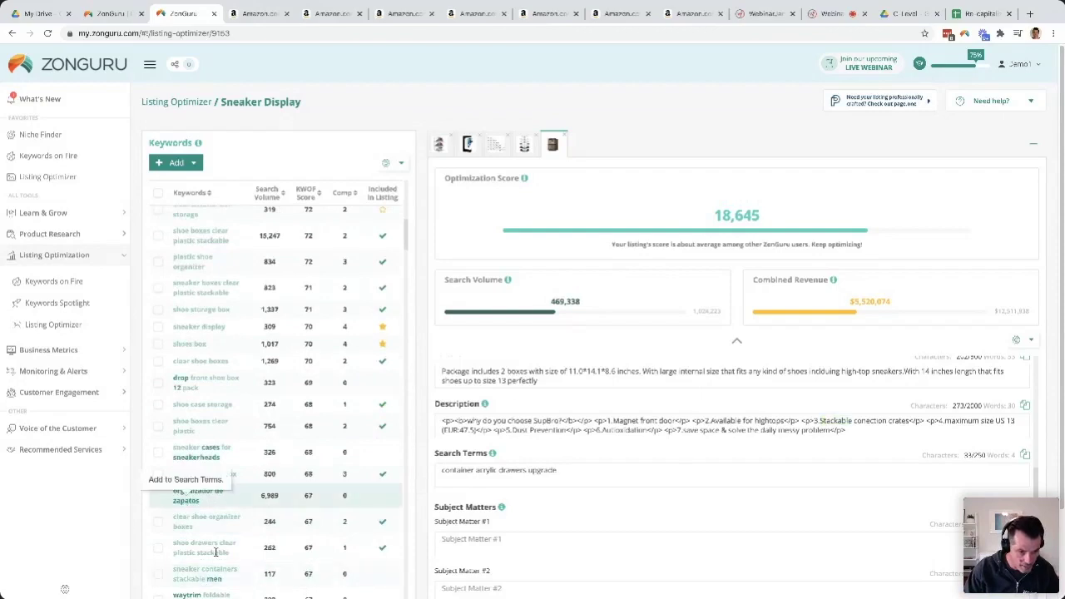
{"action": "scroll", "coordinate": [218, 550], "scroll_direction": "down", "scroll_amount": 8}
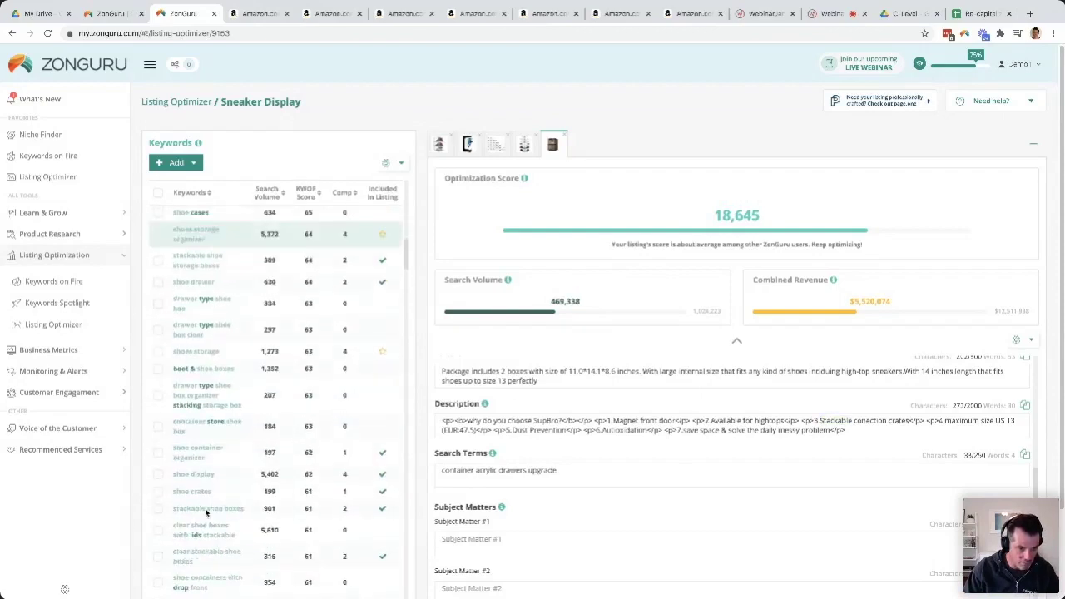
{"action": "scroll", "coordinate": [207, 515], "scroll_direction": "down", "scroll_amount": 5}
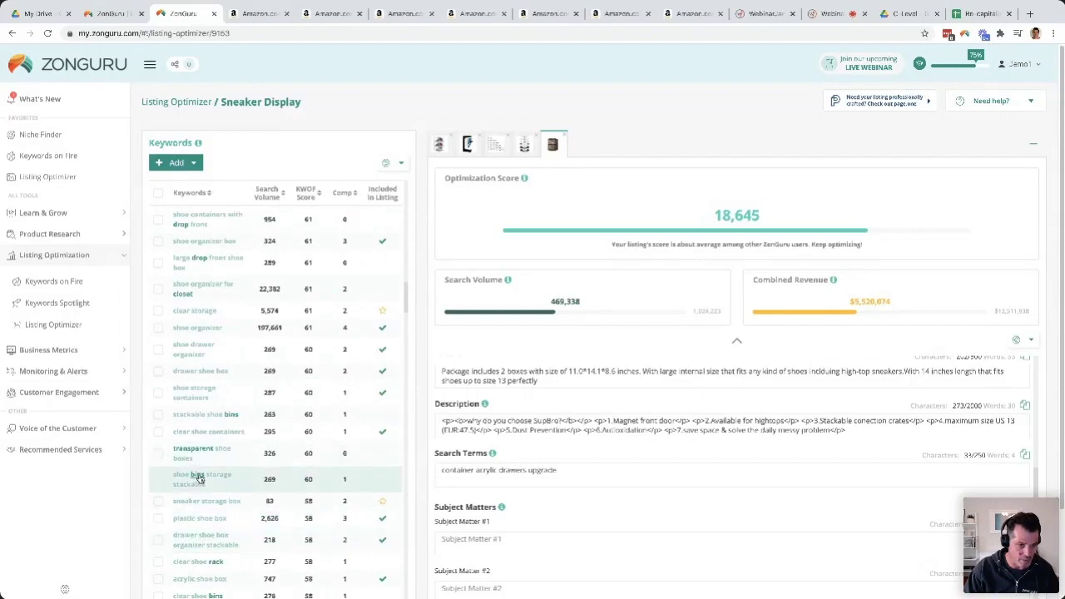
{"action": "left_click", "coordinate": [198, 476]}
{"action": "left_click", "coordinate": [215, 563]}
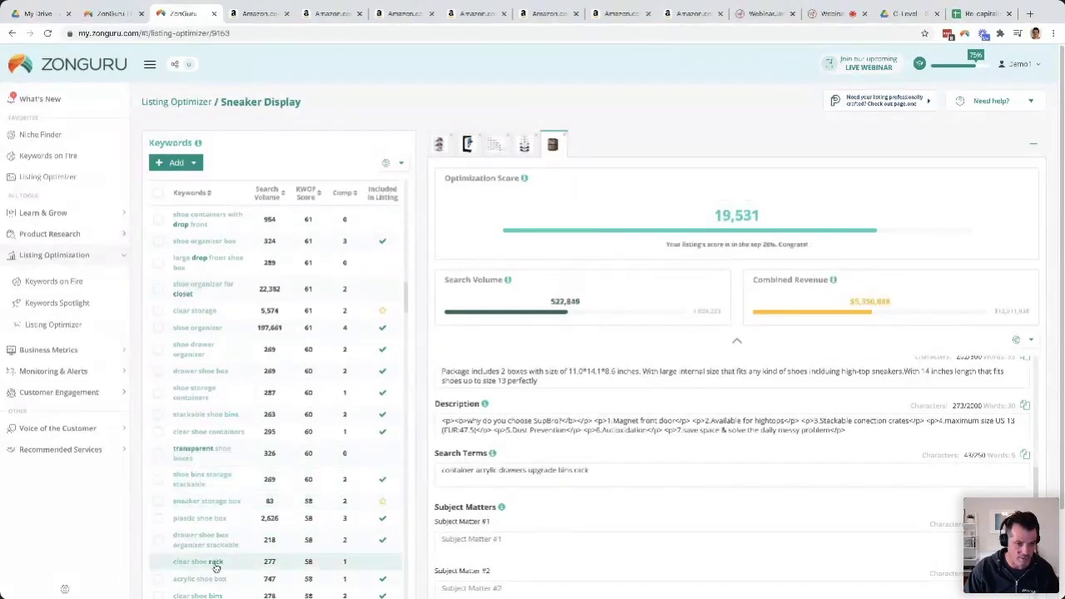
{"action": "scroll", "coordinate": [220, 564], "scroll_direction": "down", "scroll_amount": 3}
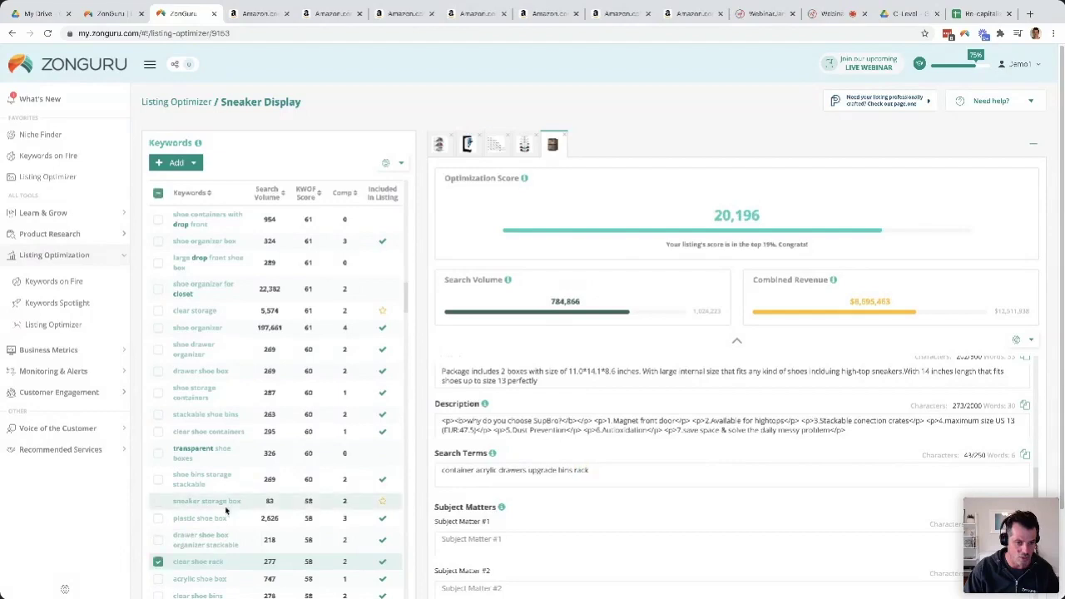
{"action": "left_click", "coordinate": [158, 437]}
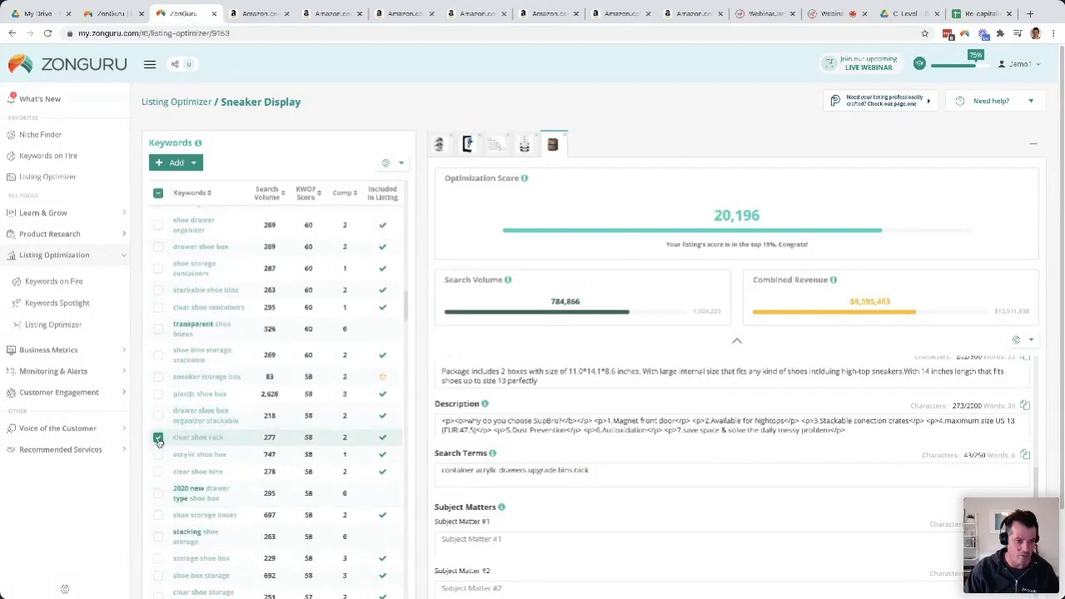
{"action": "left_click", "coordinate": [158, 439]}
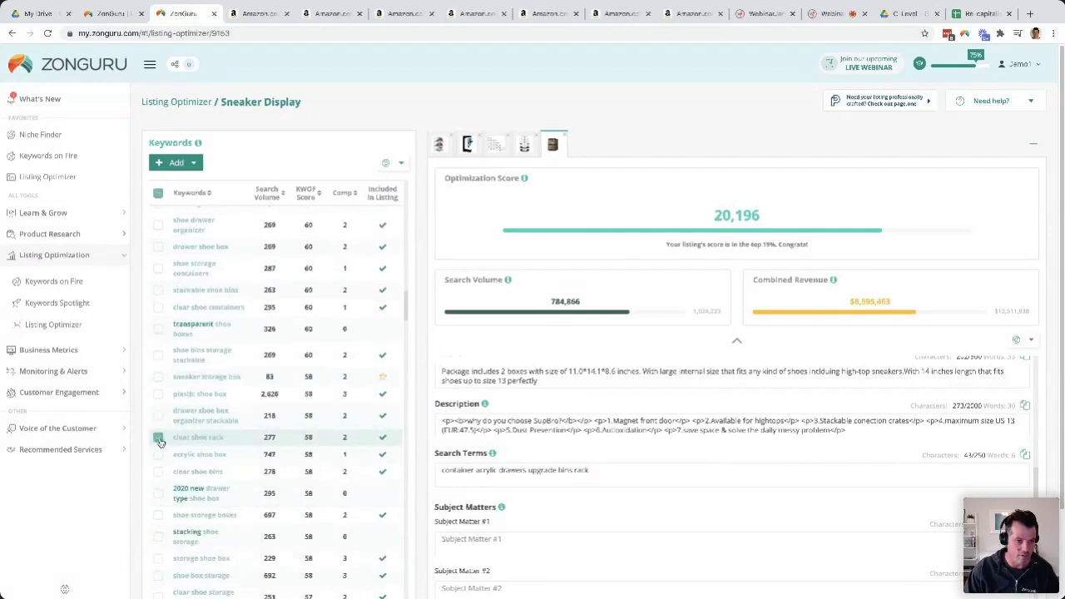
Step: Add the missing word "stacking" from the keyword list to the listing's Search Terms
{"action": "left_click", "coordinate": [186, 527]}
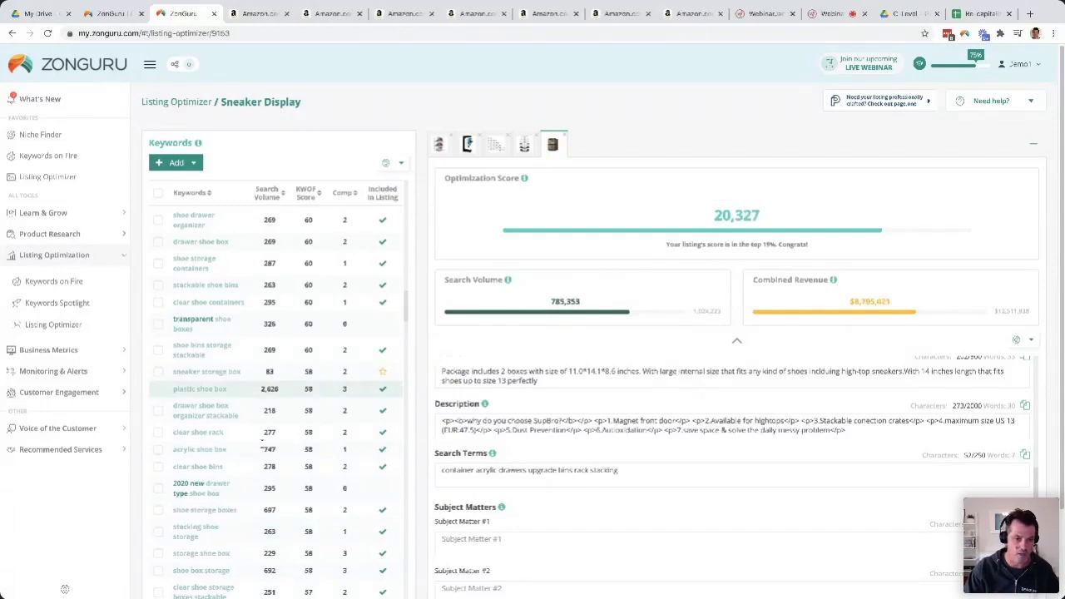
{"action": "scroll", "coordinate": [266, 456], "scroll_direction": "down", "scroll_amount": 3}
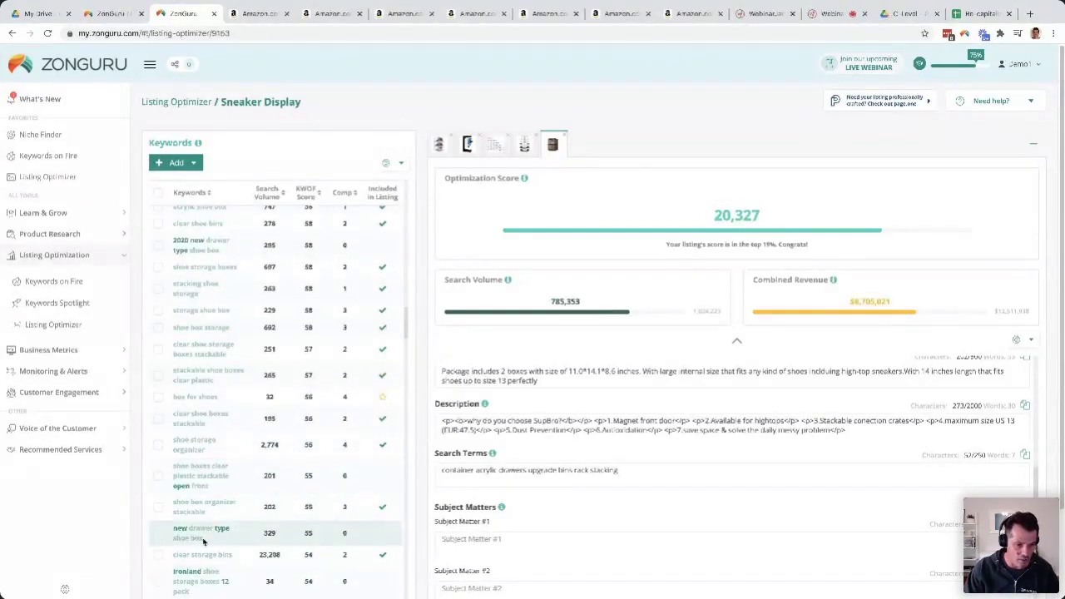
{"action": "scroll", "coordinate": [238, 430], "scroll_direction": "up", "scroll_amount": 5}
{"action": "scroll", "coordinate": [216, 343], "scroll_direction": "down", "scroll_amount": 6}
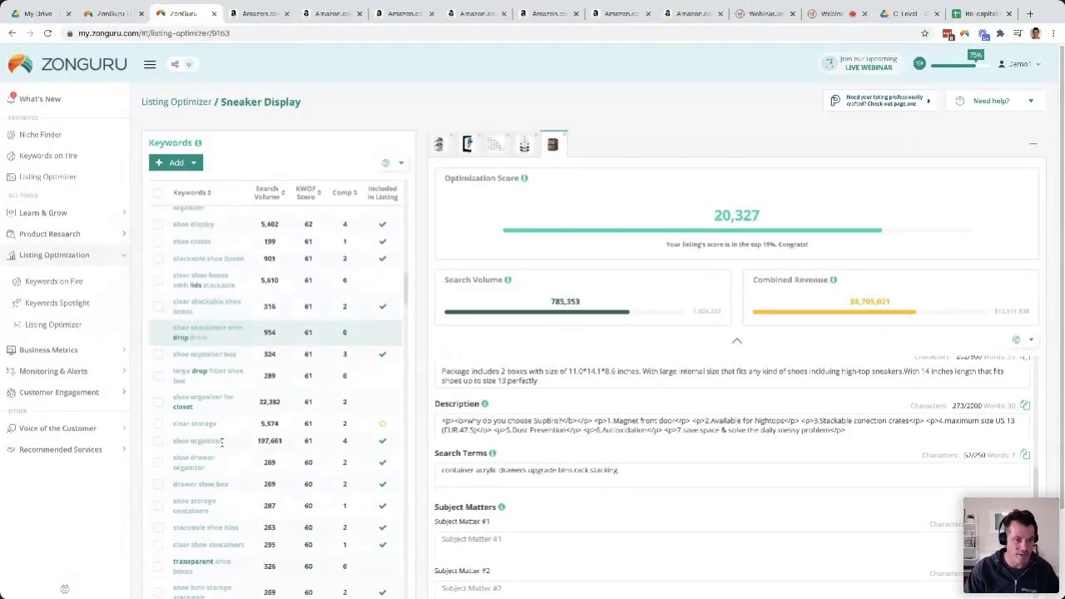
Step: Select all keywords in the list and add their missing words to the SupBro listing's Search Terms
{"action": "scroll", "coordinate": [186, 297], "scroll_direction": "up", "scroll_amount": 8}
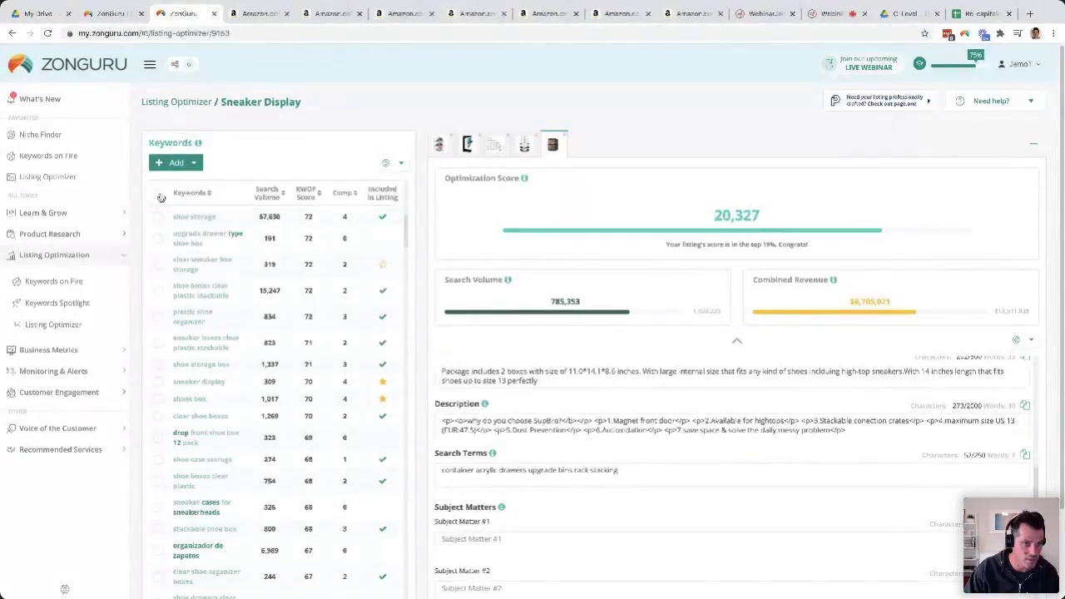
{"action": "left_click", "coordinate": [158, 193]}
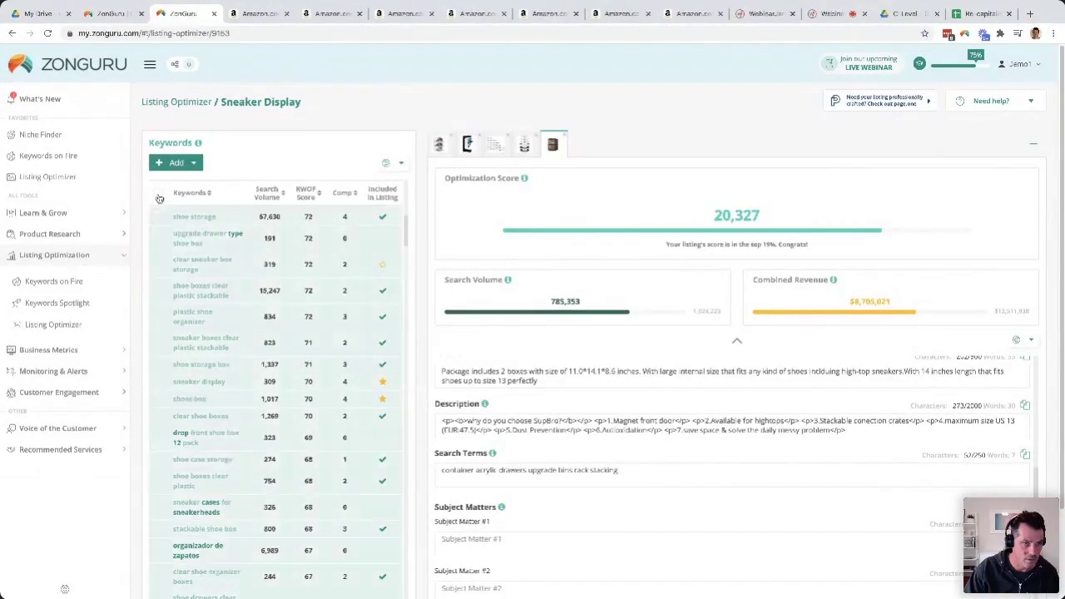
{"action": "left_click", "coordinate": [402, 166]}
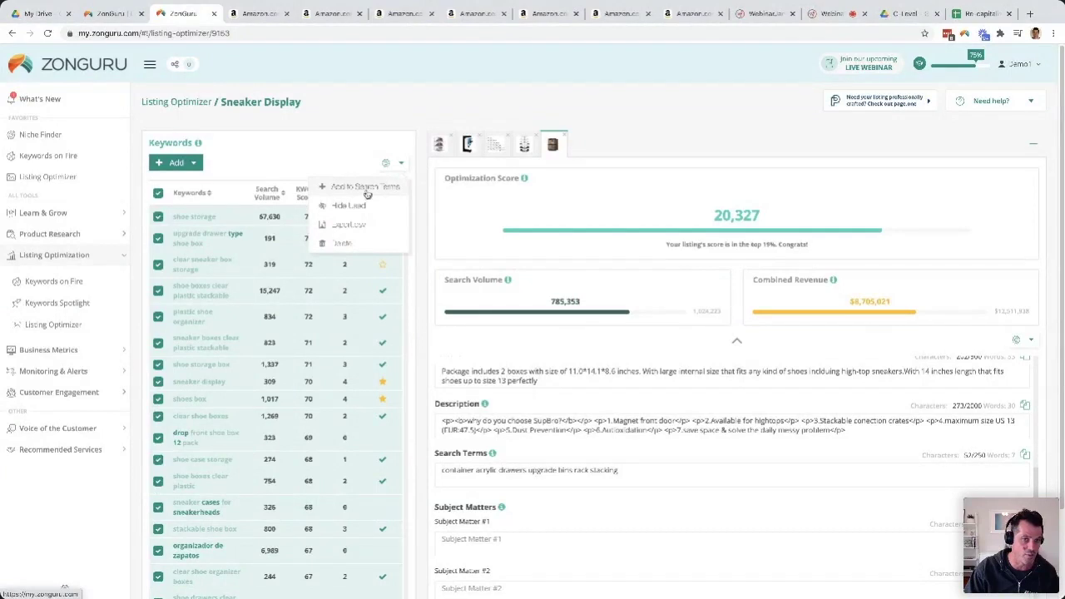
{"action": "left_click", "coordinate": [366, 188]}
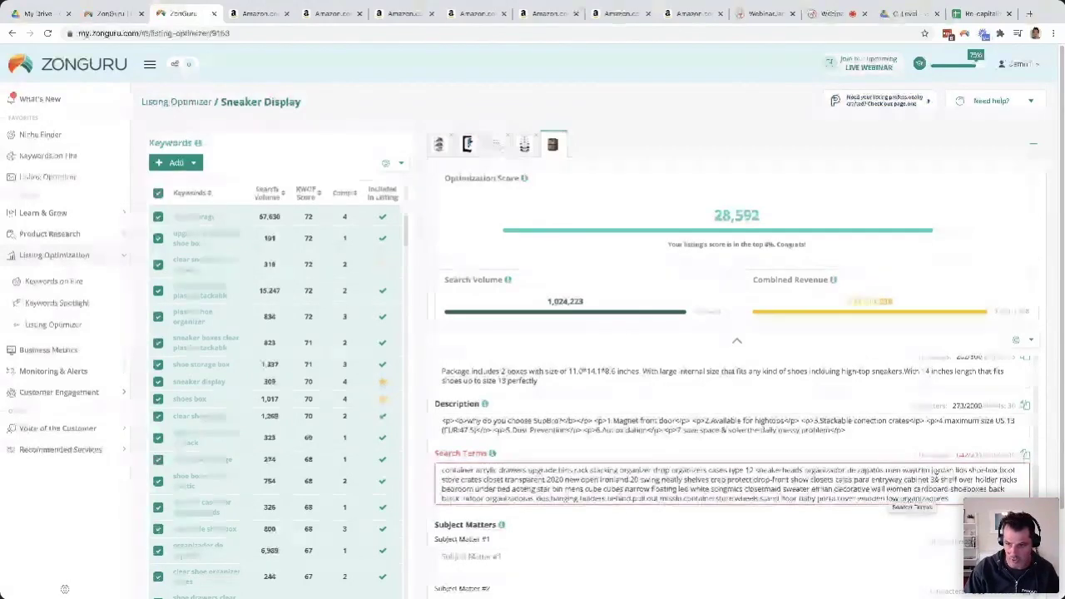
Step: Move the Search Terms words from "over holder racks bedroom" through "low organizadores" to the end of the Description
{"action": "left_click_drag", "start_coordinate": [958, 481], "coordinate": [951, 499]}
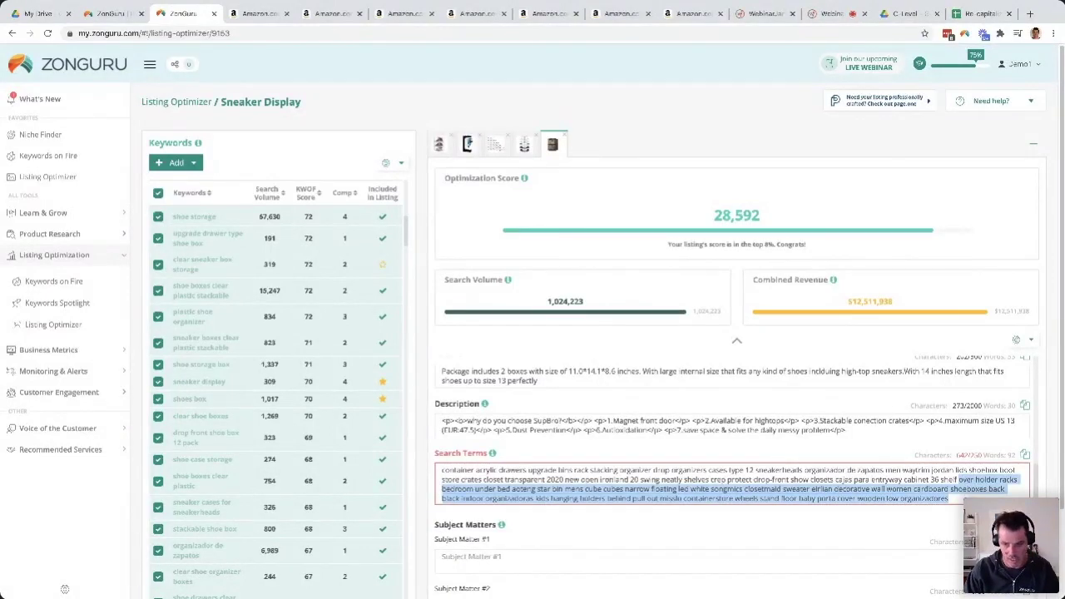
{"action": "key", "text": "BackSpace"}
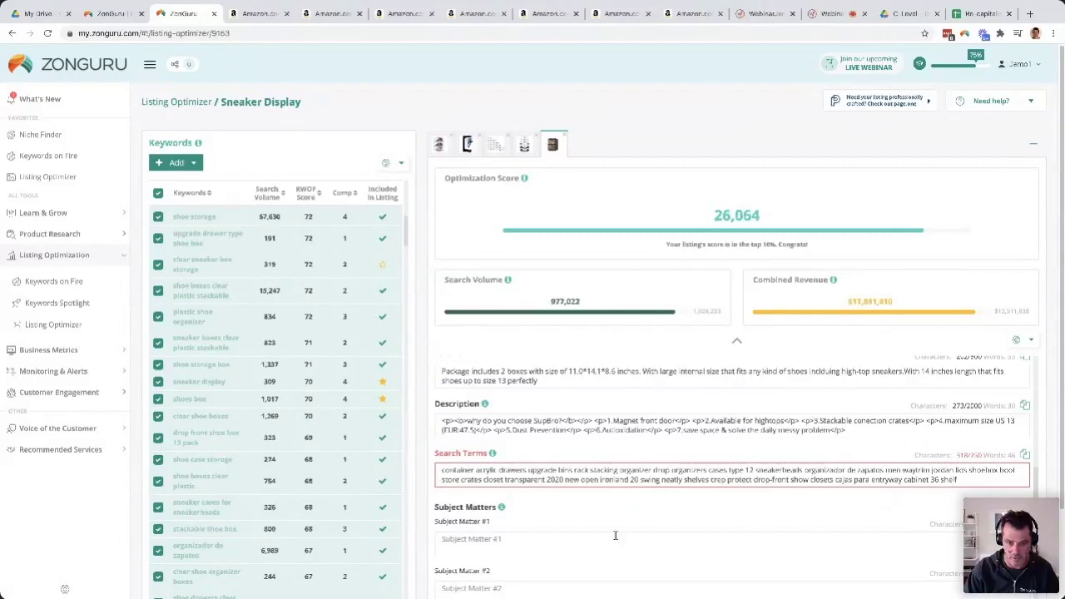
{"action": "scroll", "coordinate": [544, 505], "scroll_direction": "down", "scroll_amount": 3}
{"action": "scroll", "coordinate": [546, 503], "scroll_direction": "up", "scroll_amount": 6}
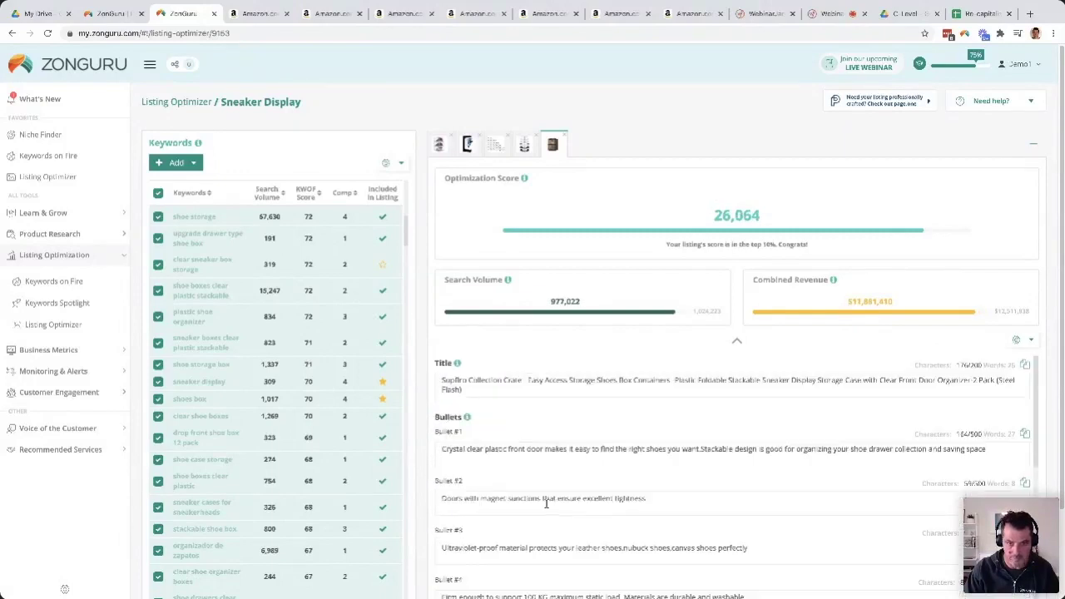
{"action": "scroll", "coordinate": [512, 494], "scroll_direction": "down", "scroll_amount": 1}
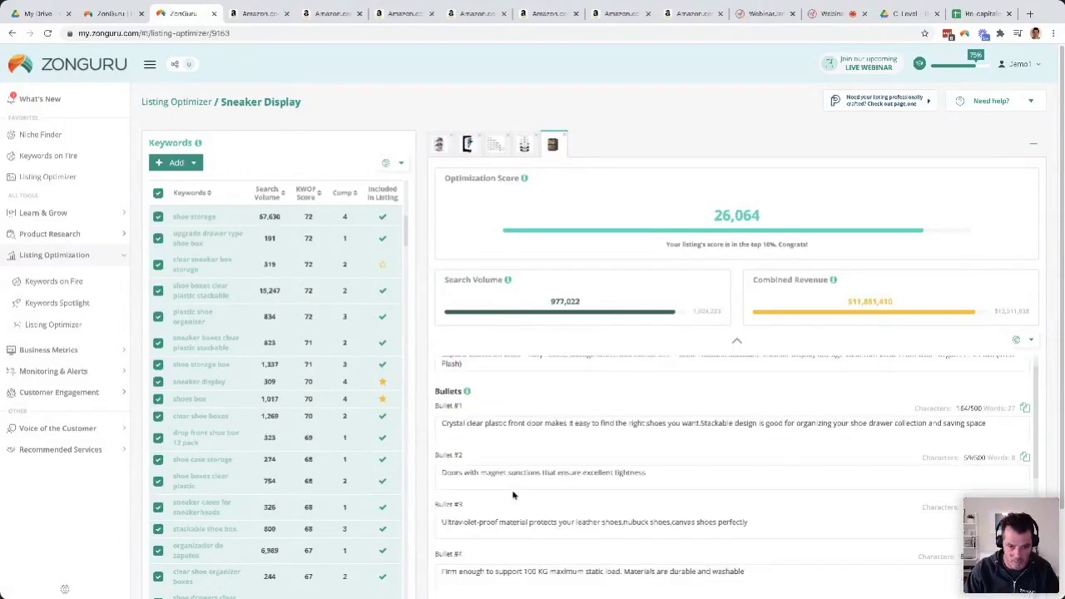
{"action": "scroll", "coordinate": [512, 495], "scroll_direction": "down", "scroll_amount": 3}
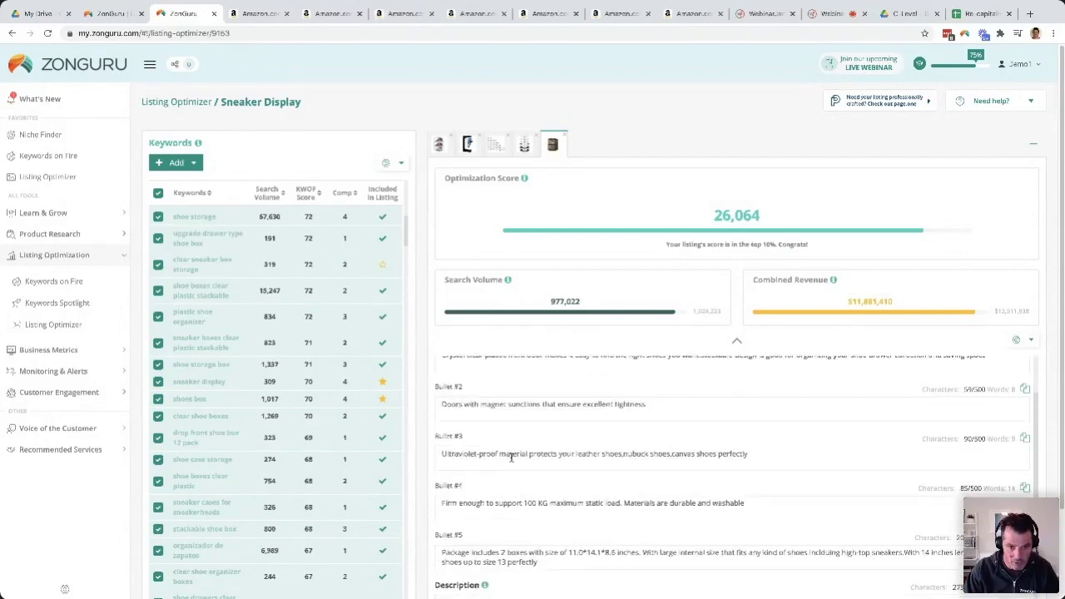
{"action": "scroll", "coordinate": [511, 456], "scroll_direction": "down", "scroll_amount": 6}
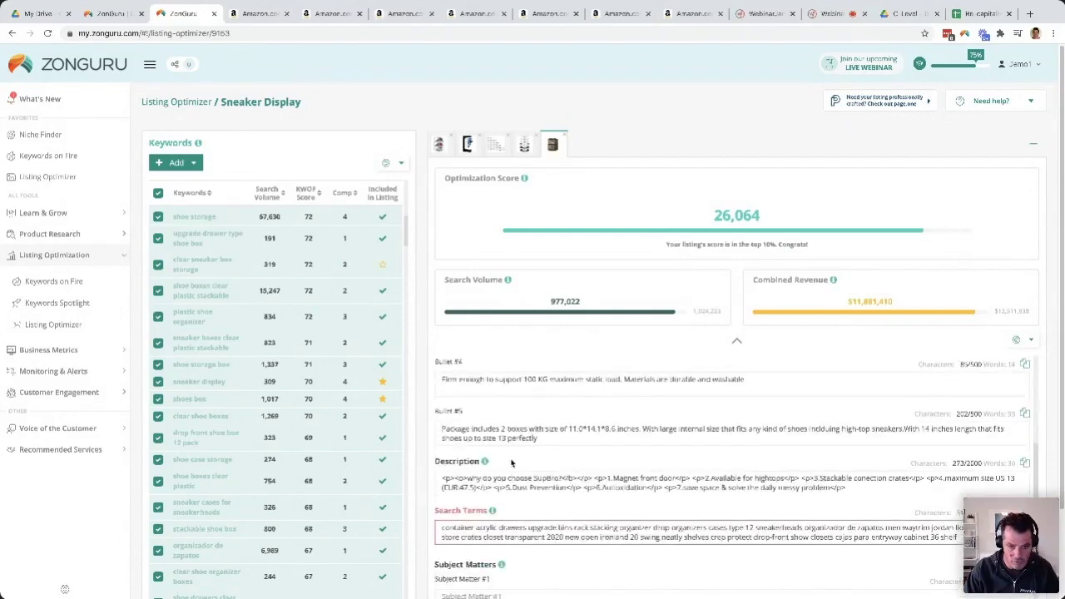
{"action": "left_click", "coordinate": [879, 473]}
{"action": "type", "text": "over holder racks bedroom under bed aoteng star bin mens cube cubes narrow floating led white songmics closetmaid sweater eirlian decorative wall women cardboard shoeboxes rack black indoor organizadoras kids hanging holders behind pull out missic containerstore wheels stand floor baby porta cover wooden low organizadores"}
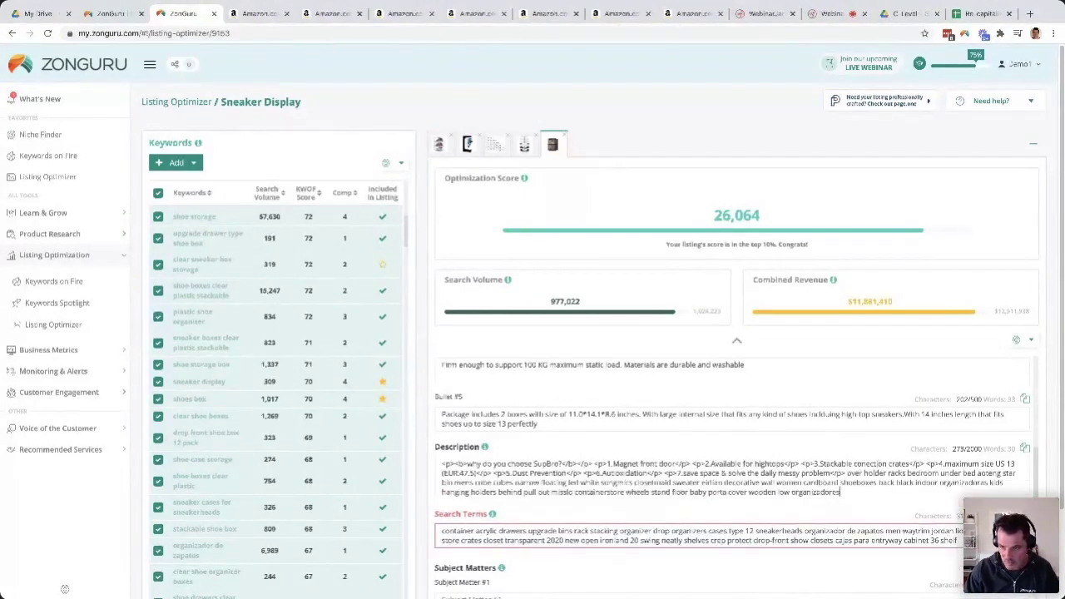
Step: Delete the Search Terms words after "neatly shelves crep" to fit the 250-character limit
{"action": "left_click_drag", "start_coordinate": [959, 541], "coordinate": [752, 540]}
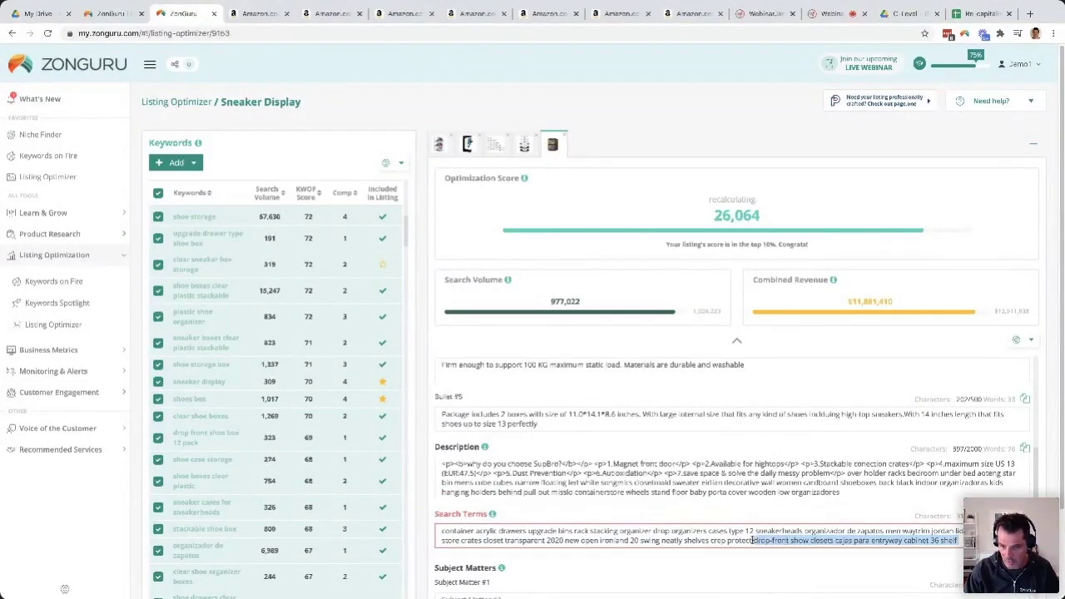
{"action": "key", "text": "BackSpace"}
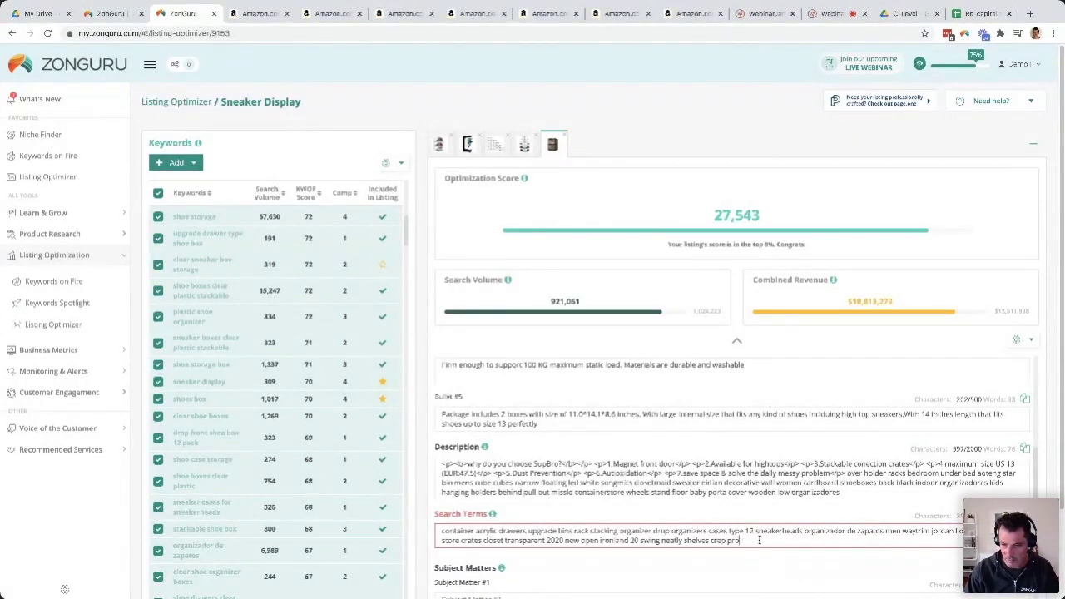
{"action": "left_click", "coordinate": [743, 572]}
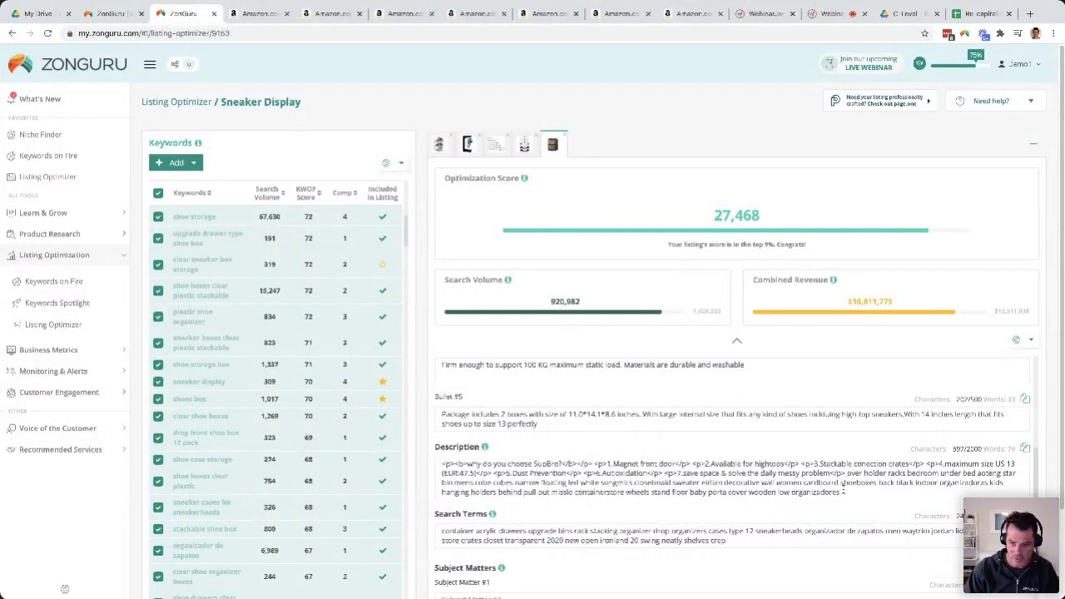
Step: Review the words appended to the Description and the keyword coverage, and compare the optimization scores of the competitor listings with SupBro's
{"action": "mouse_move", "coordinate": [840, 492]}
{"action": "left_mouse_down"}
{"action": "mouse_move", "coordinate": [846, 473]}
{"action": "mouse_move", "coordinate": [845, 489]}
{"action": "mouse_move", "coordinate": [846, 474]}
{"action": "mouse_move", "coordinate": [886, 473]}
{"action": "mouse_move", "coordinate": [851, 473]}
{"action": "left_mouse_up"}
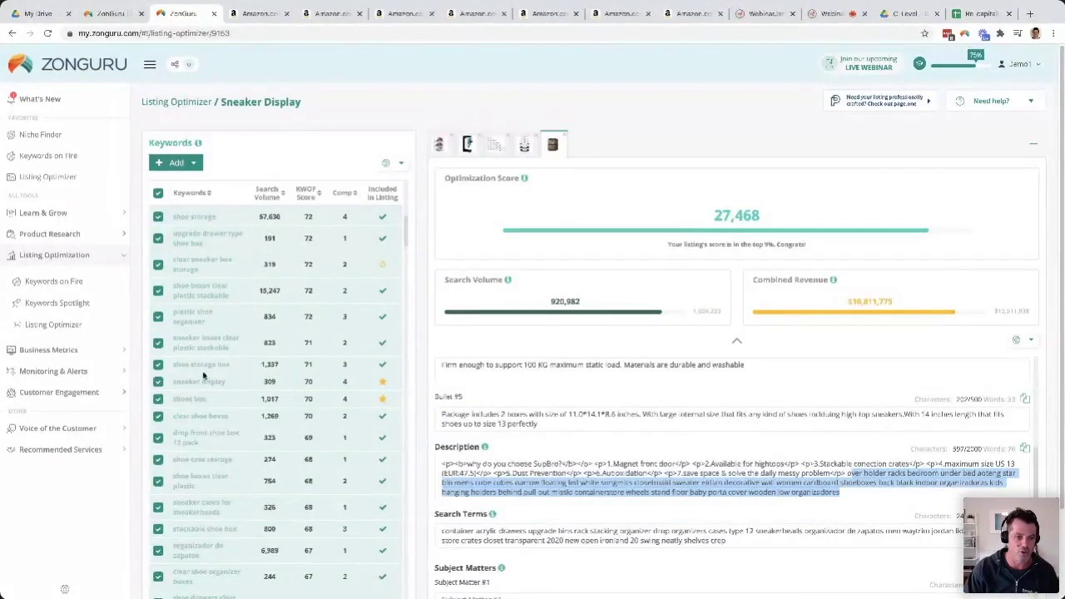
{"action": "left_click", "coordinate": [426, 367]}
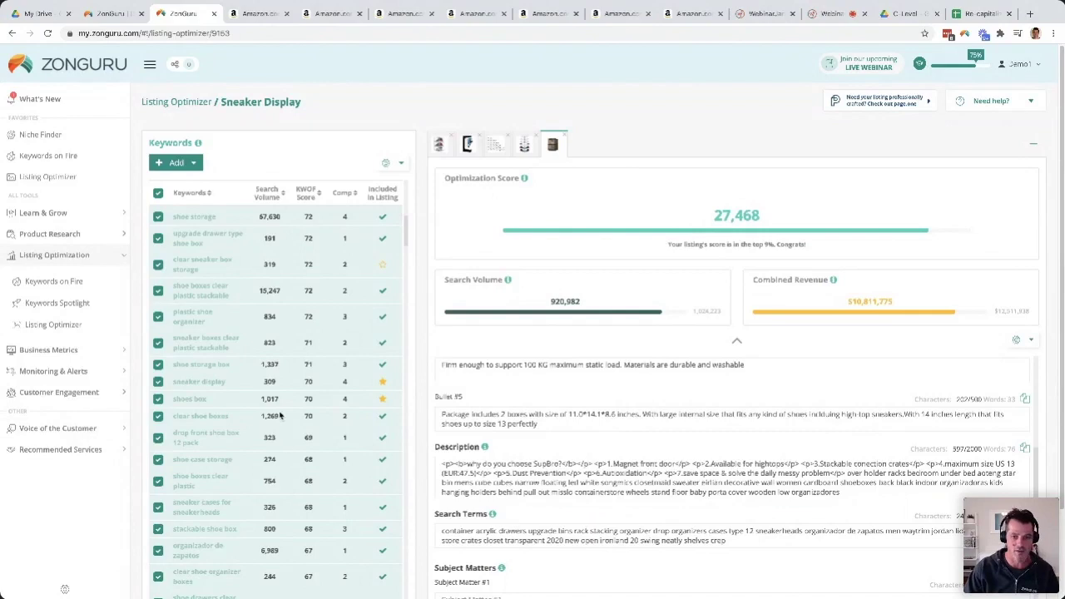
{"action": "scroll", "coordinate": [281, 413], "scroll_direction": "down", "scroll_amount": 2}
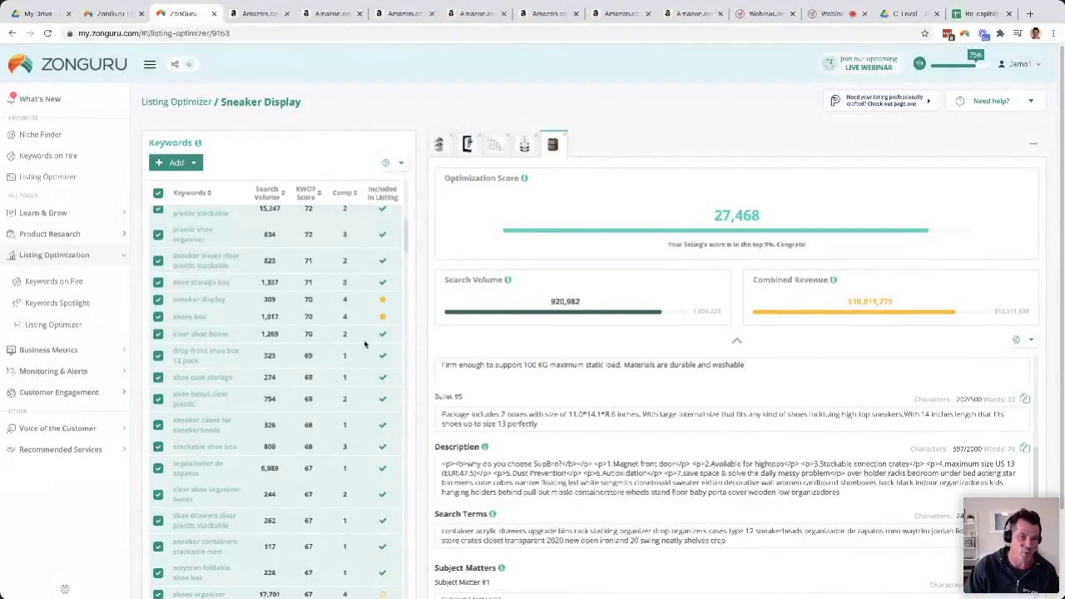
{"action": "scroll", "coordinate": [391, 263], "scroll_direction": "up", "scroll_amount": 3}
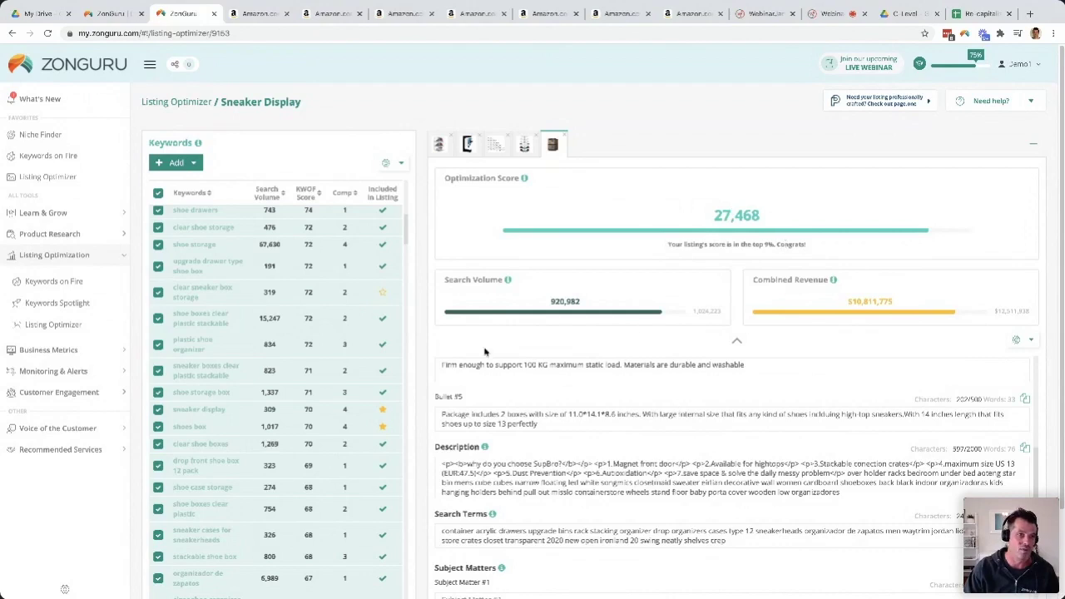
{"action": "left_click", "coordinate": [441, 148]}
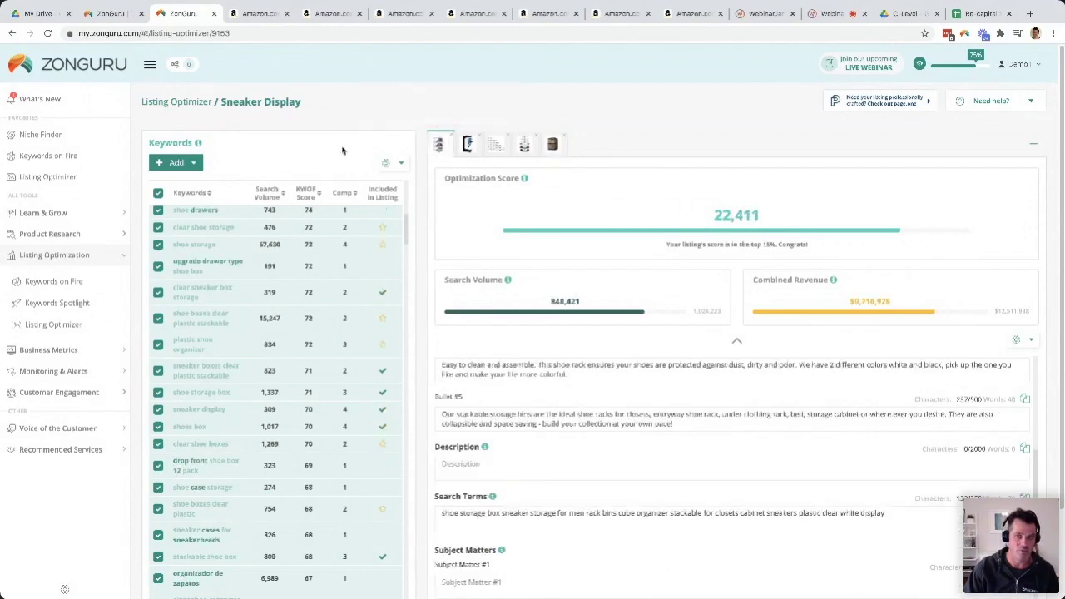
{"action": "left_click", "coordinate": [468, 147]}
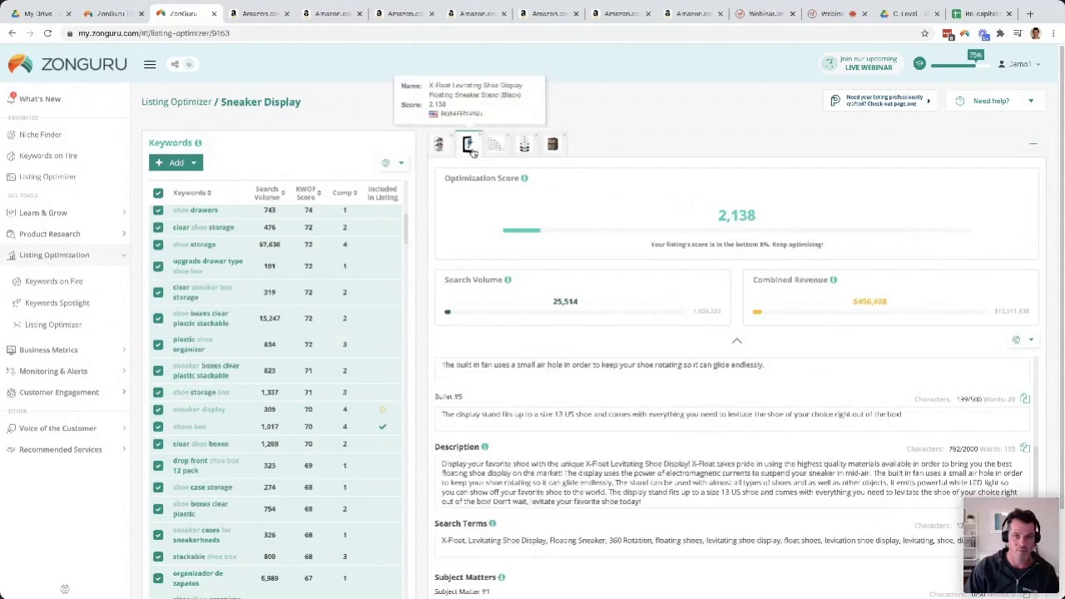
{"action": "left_click", "coordinate": [498, 148]}
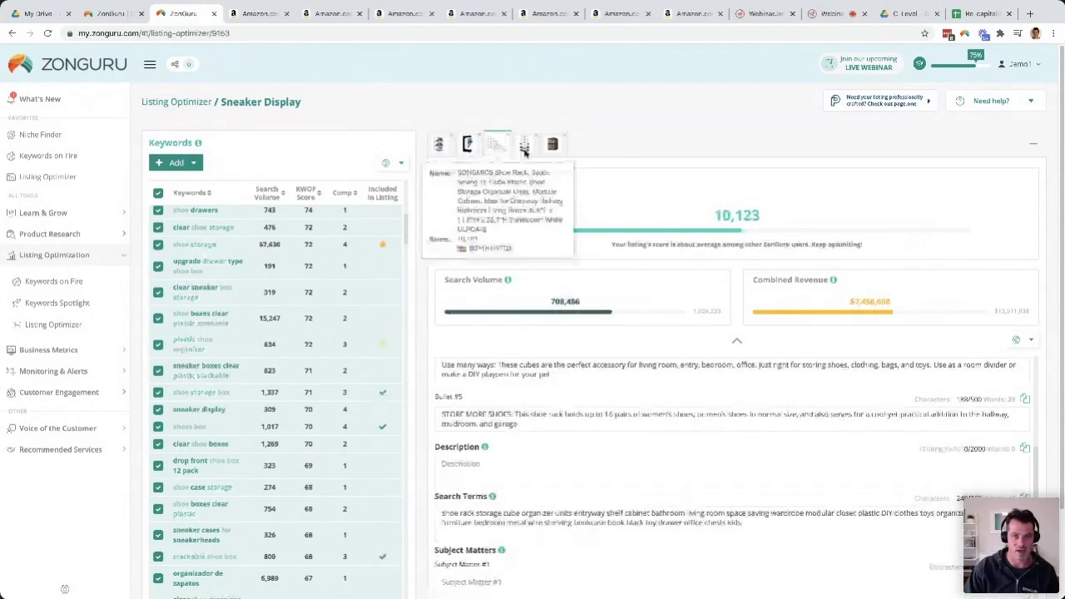
{"action": "left_click", "coordinate": [525, 148]}
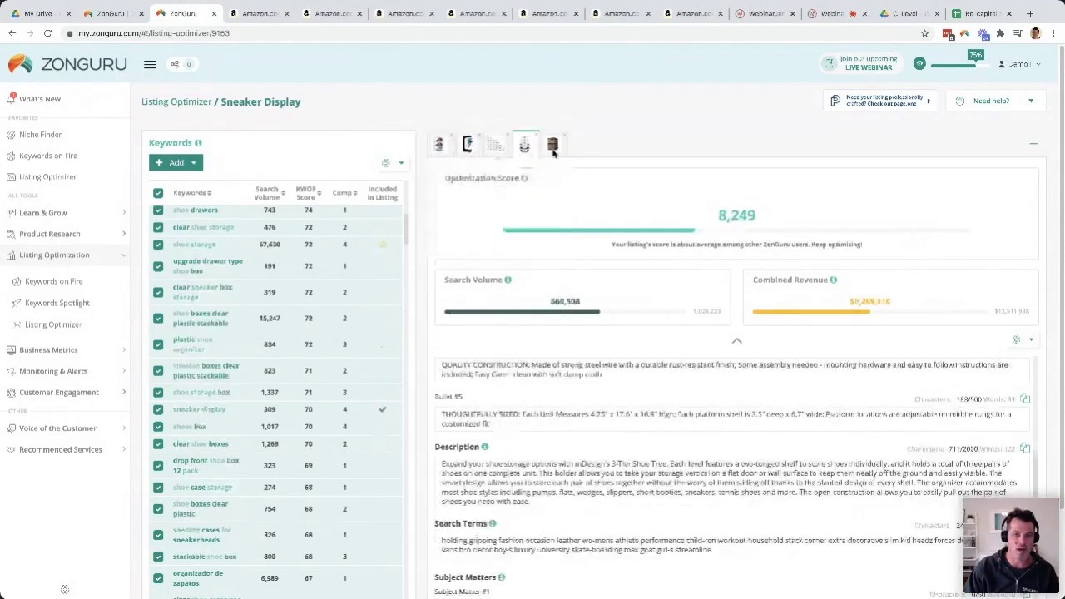
{"action": "left_click", "coordinate": [553, 147]}
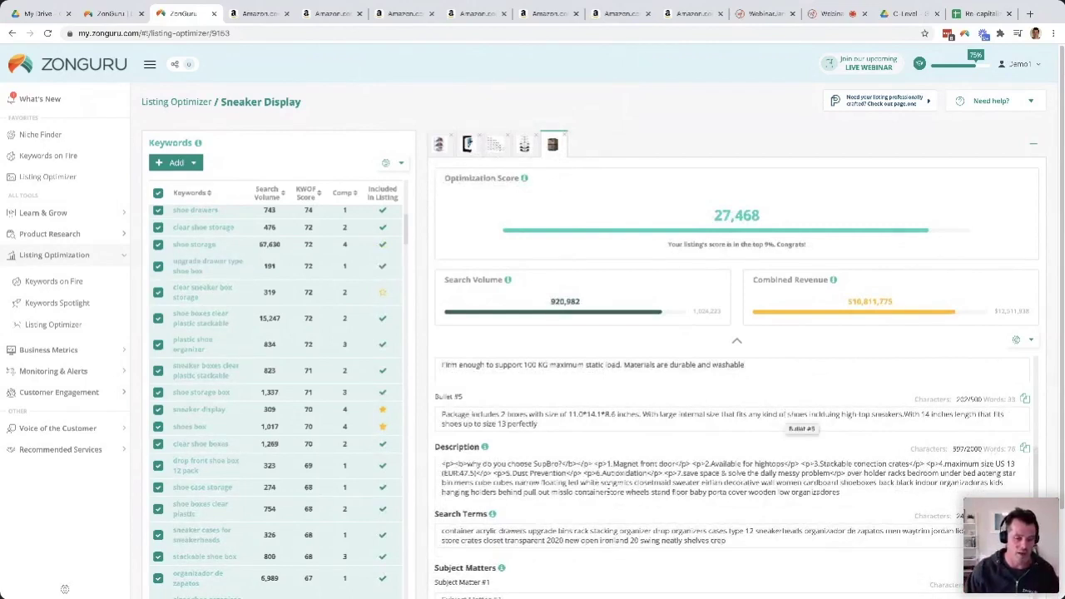
Step: Change "Shoes Box Containers" to "Shoe Box Containers" in the SupBro listing's title
{"action": "scroll", "coordinate": [622, 504], "scroll_direction": "down", "scroll_amount": 1}
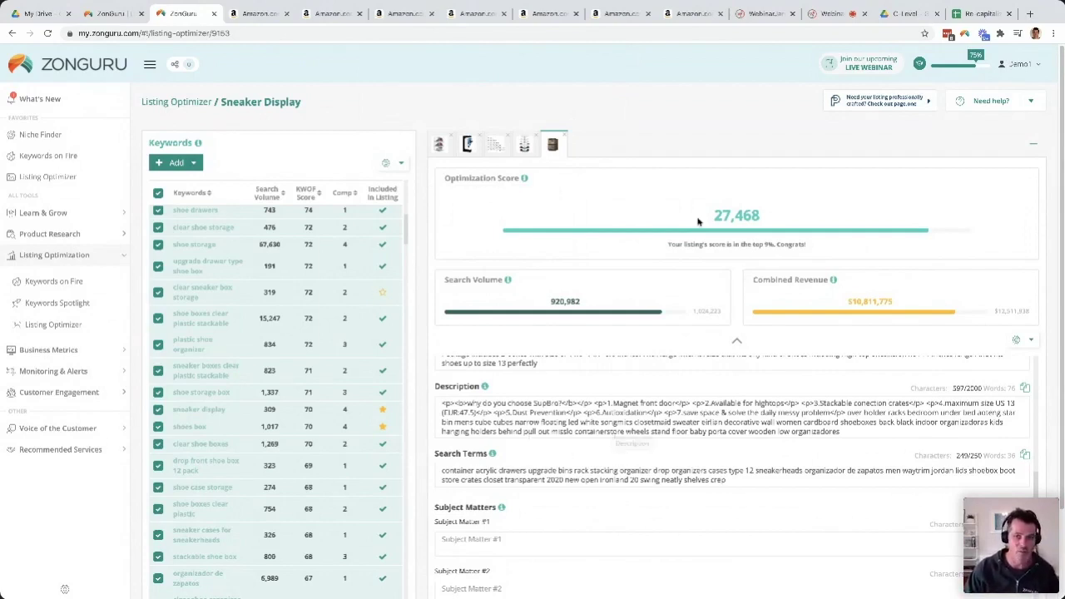
{"action": "scroll", "coordinate": [376, 237], "scroll_direction": "up", "scroll_amount": 5}
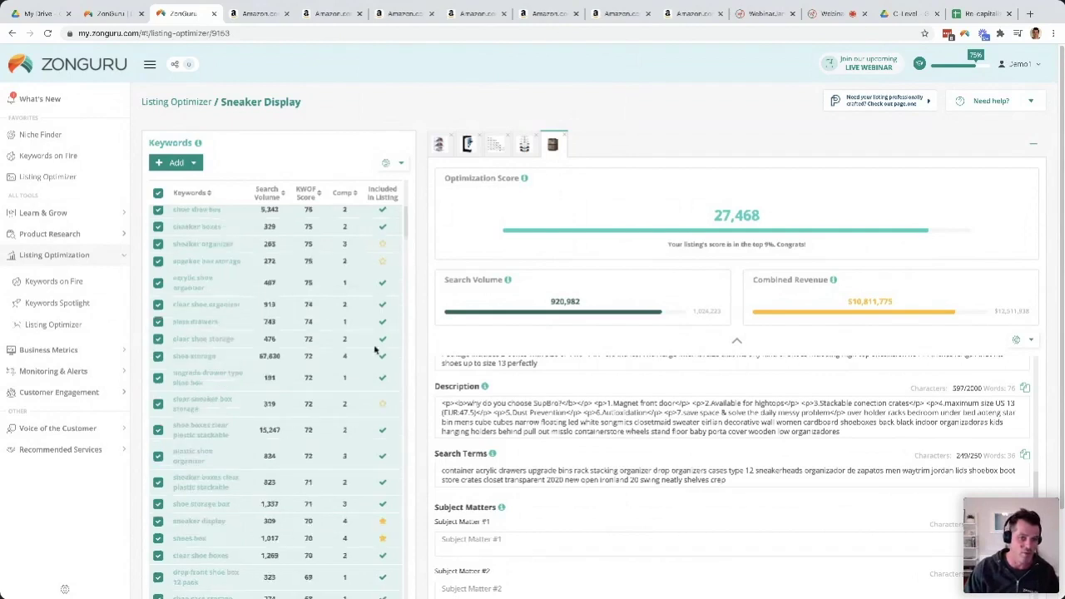
{"action": "scroll", "coordinate": [383, 237], "scroll_direction": "up", "scroll_amount": 2}
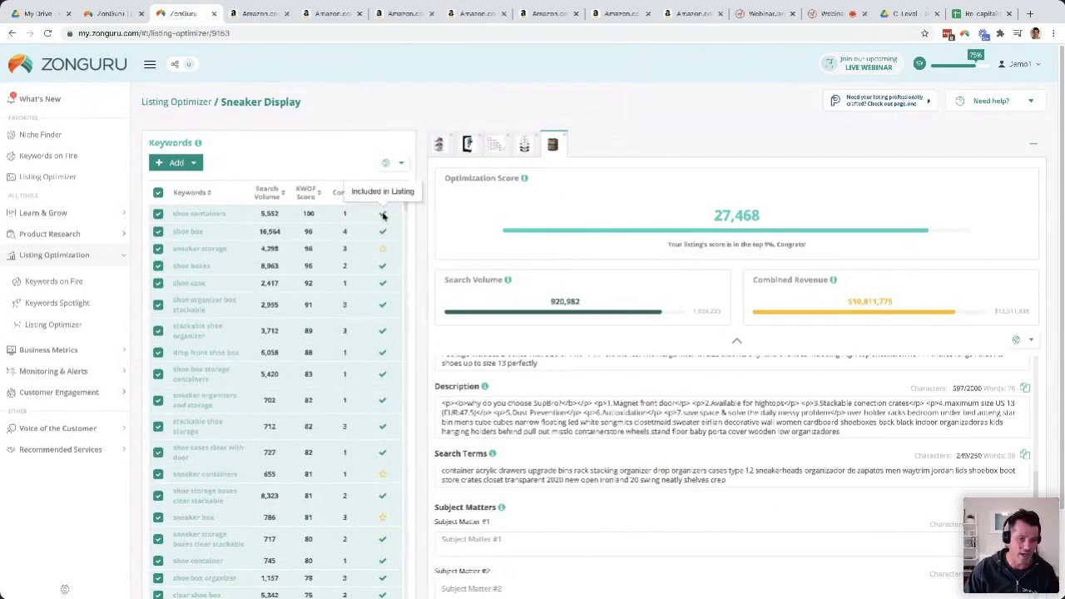
{"action": "scroll", "coordinate": [668, 416], "scroll_direction": "up", "scroll_amount": 5}
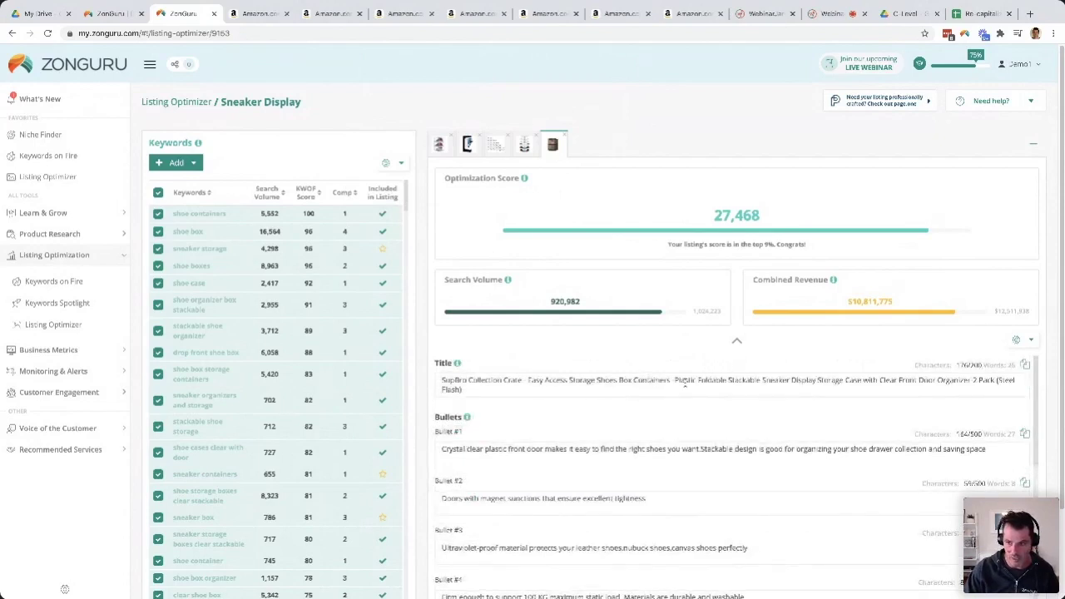
{"action": "key", "text": "BackSpace"}
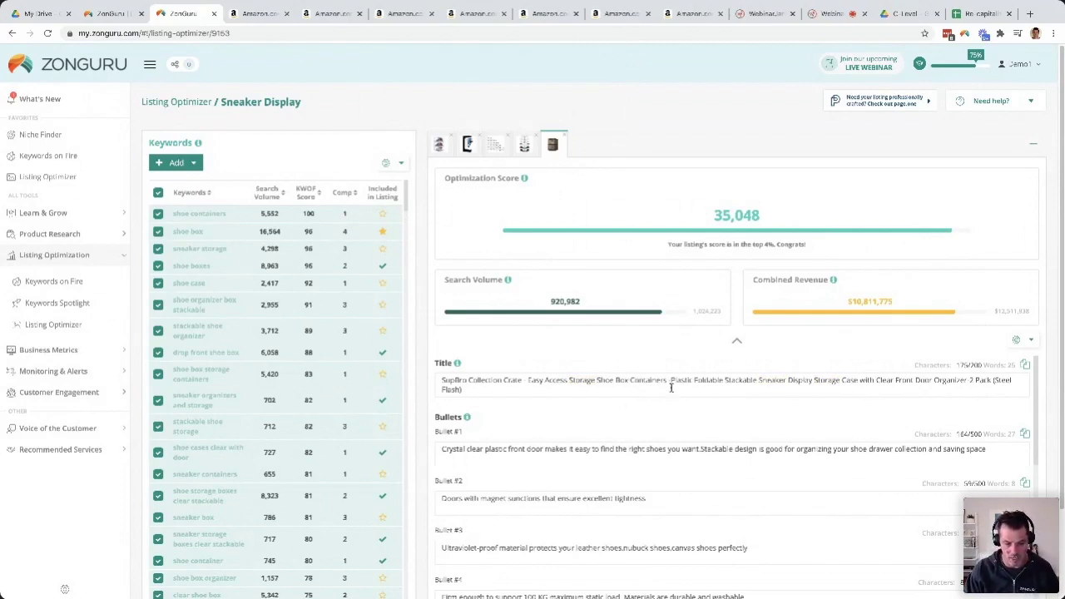
Step: Try the plural "Boxes" instead of "Box" in the title and restore the singular
{"action": "type", "text": "es"}
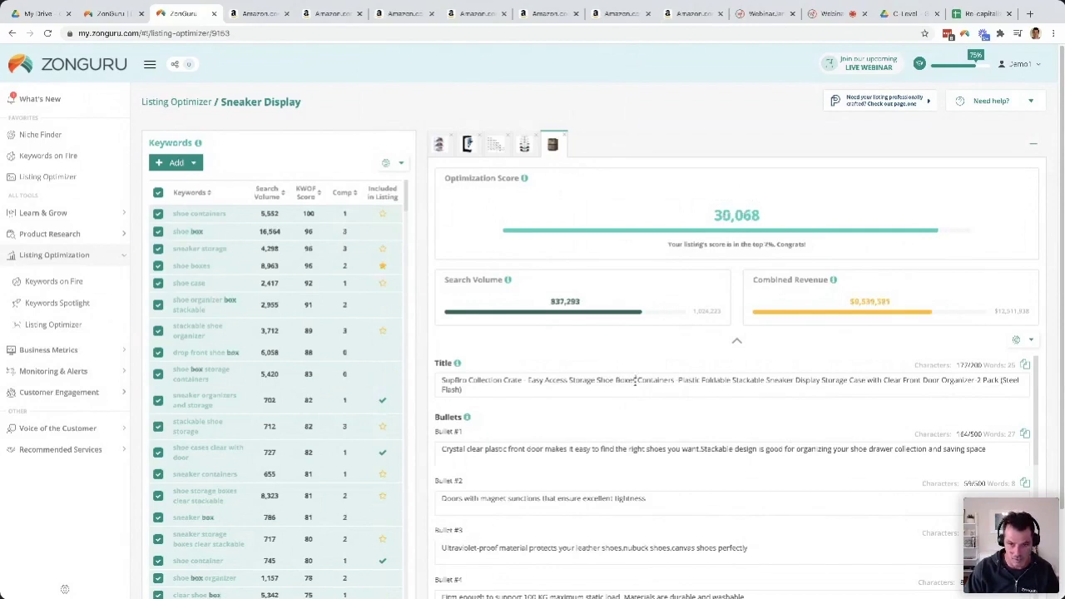
{"action": "key", "text": "BackSpace"}
{"action": "key", "text": "BackSpace"}
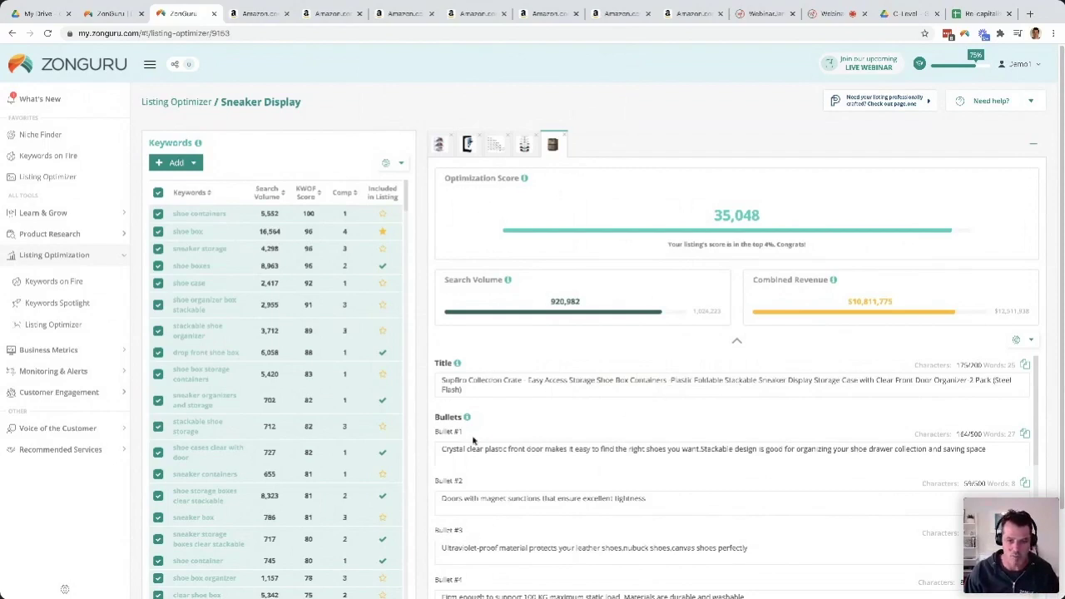
{"action": "scroll", "coordinate": [475, 432], "scroll_direction": "down", "scroll_amount": 1}
{"action": "scroll", "coordinate": [481, 482], "scroll_direction": "down", "scroll_amount": 1}
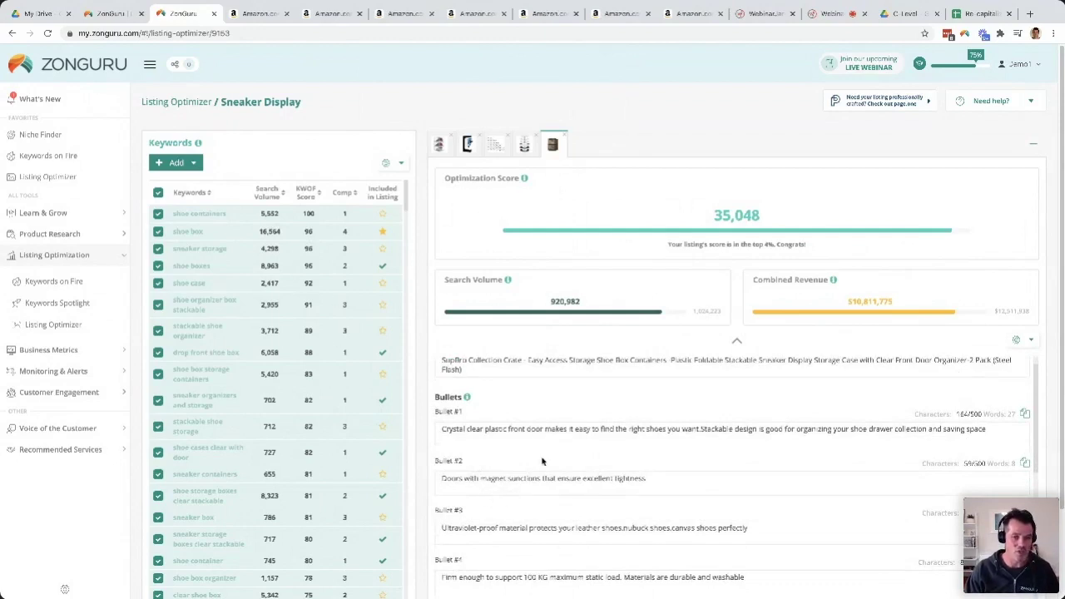
{"action": "scroll", "coordinate": [542, 461], "scroll_direction": "down", "scroll_amount": 1}
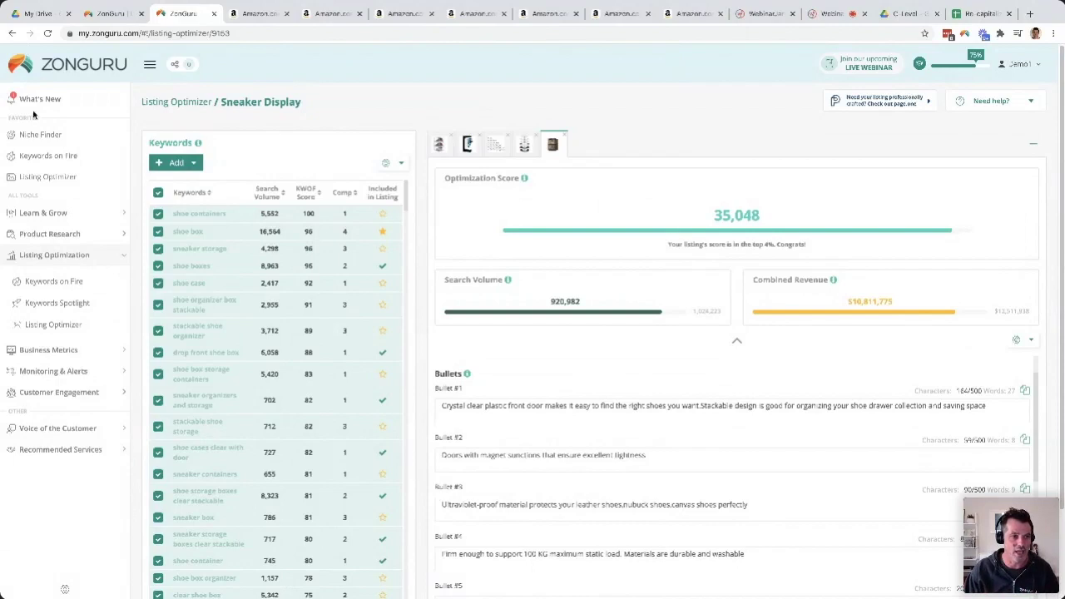
Step: Look at the option for adding products by phrases in Keywords on Fire and close it without searching
{"action": "left_click", "coordinate": [71, 284]}
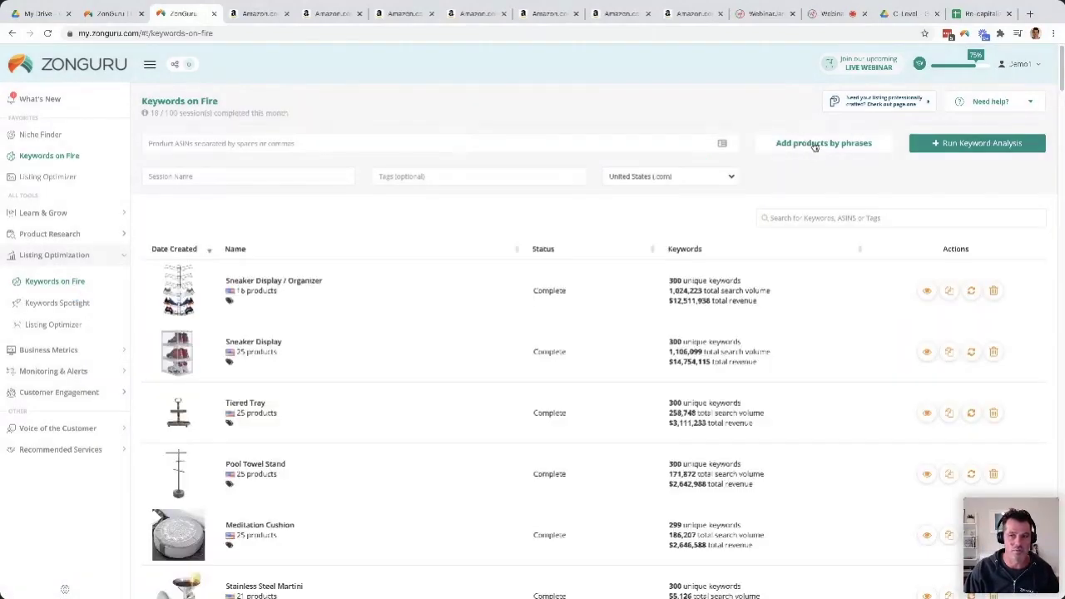
{"action": "left_click", "coordinate": [816, 145]}
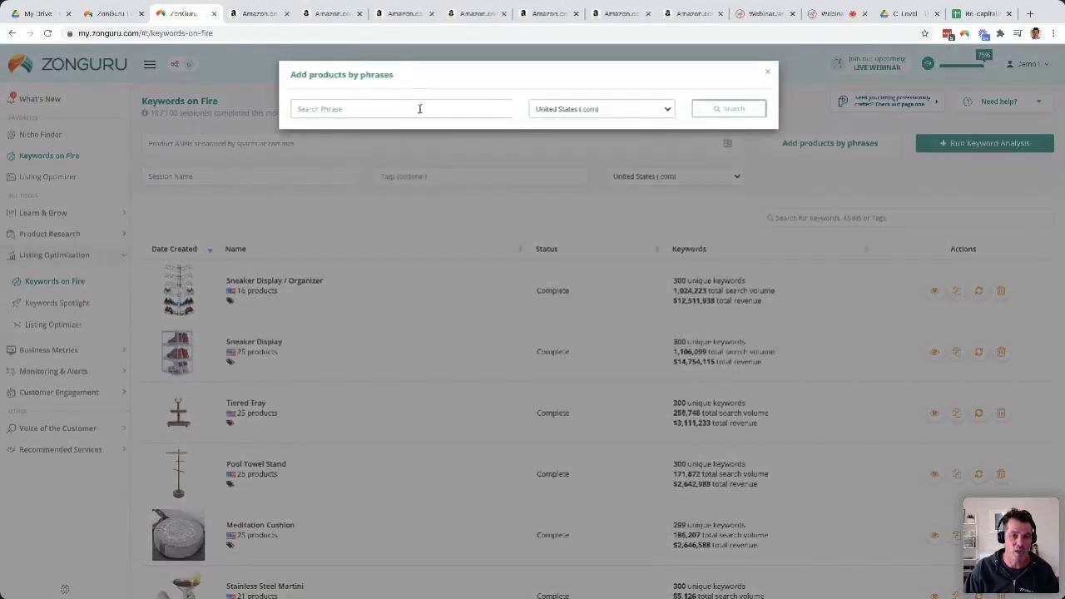
{"action": "left_click", "coordinate": [767, 75]}
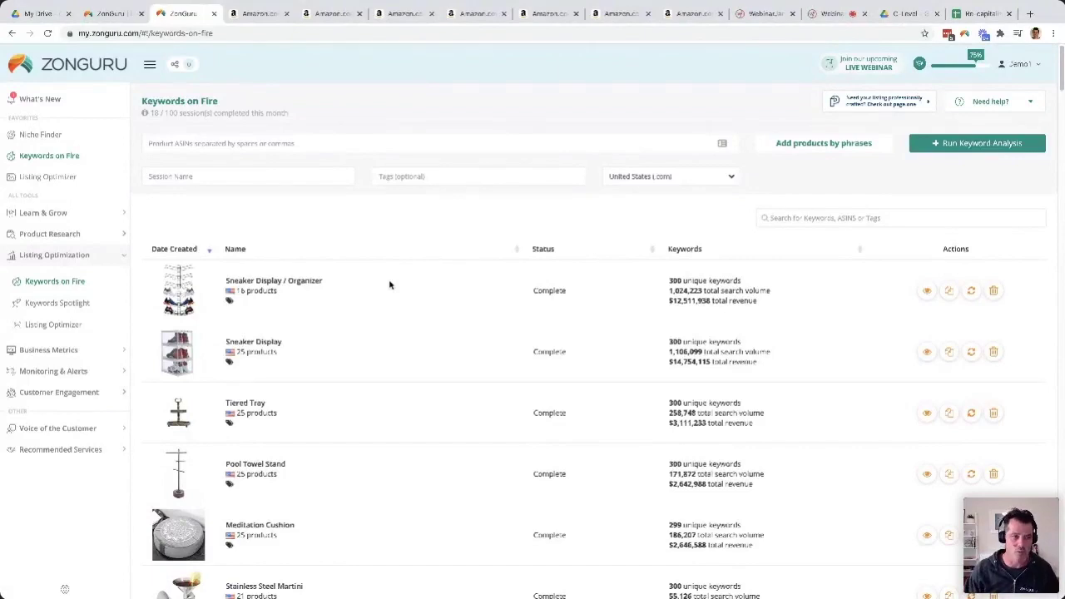
Step: Reopen the Sneaker Display session in Listing Optimizer and look over the first listing and its keyword coverage
{"action": "left_click", "coordinate": [71, 327]}
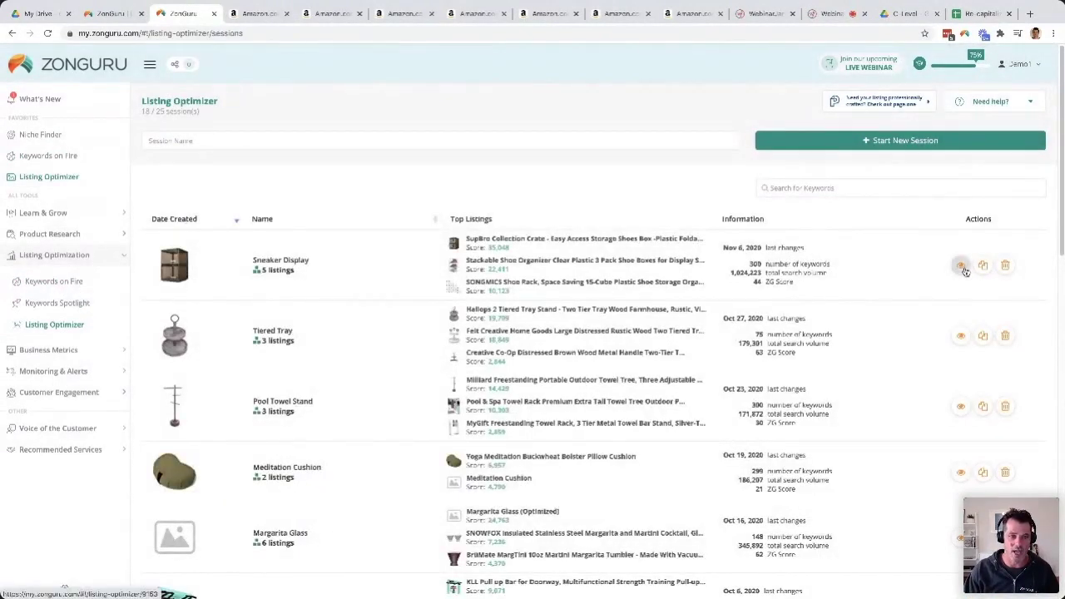
{"action": "left_click", "coordinate": [961, 267]}
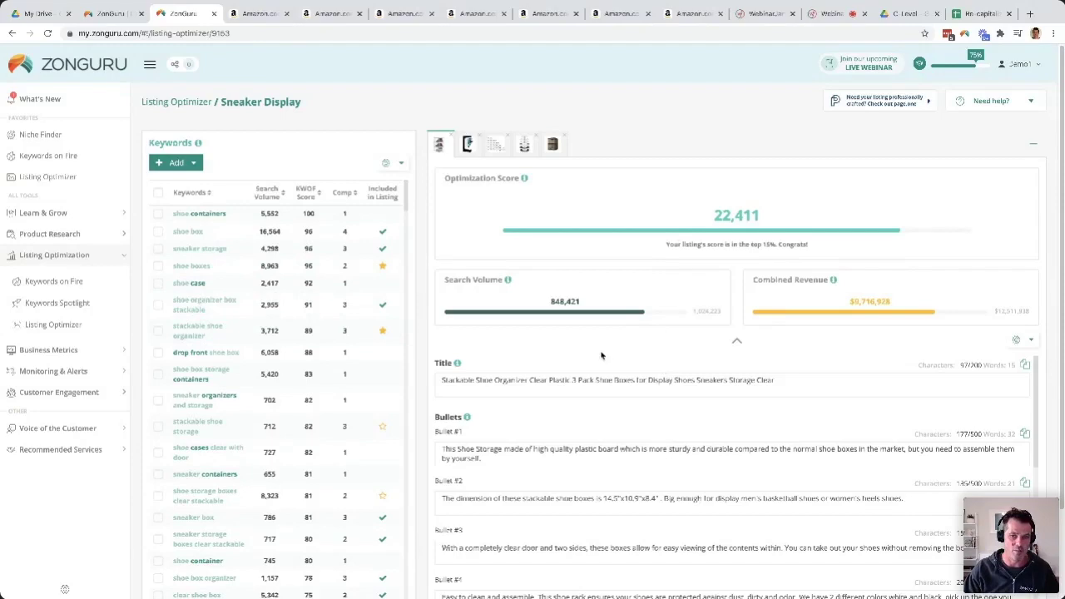
{"action": "scroll", "coordinate": [603, 355], "scroll_direction": "down", "scroll_amount": 1}
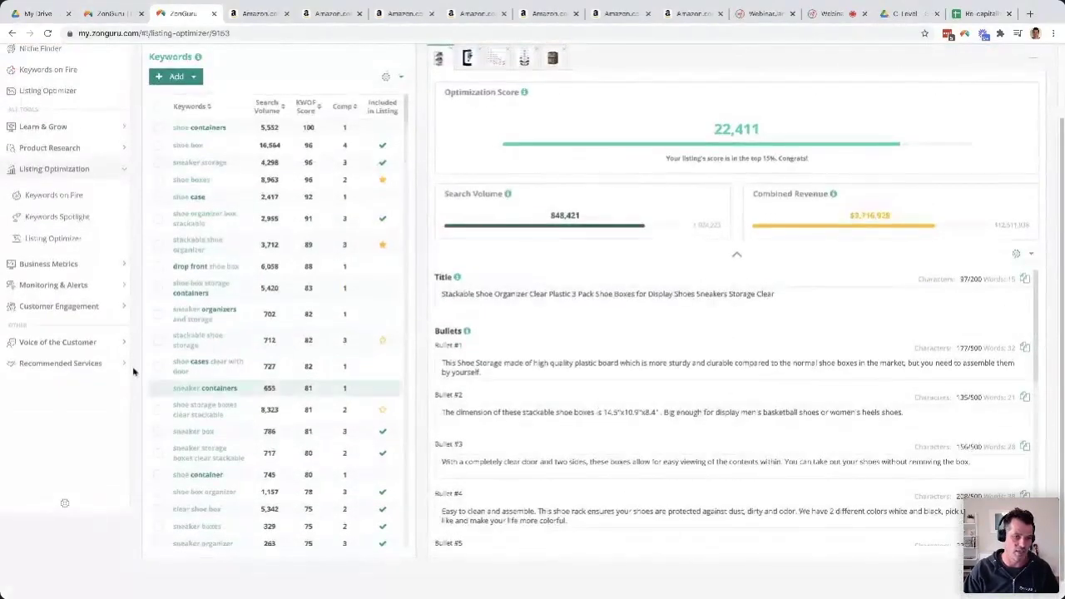
{"action": "scroll", "coordinate": [573, 278], "scroll_direction": "up", "scroll_amount": 1}
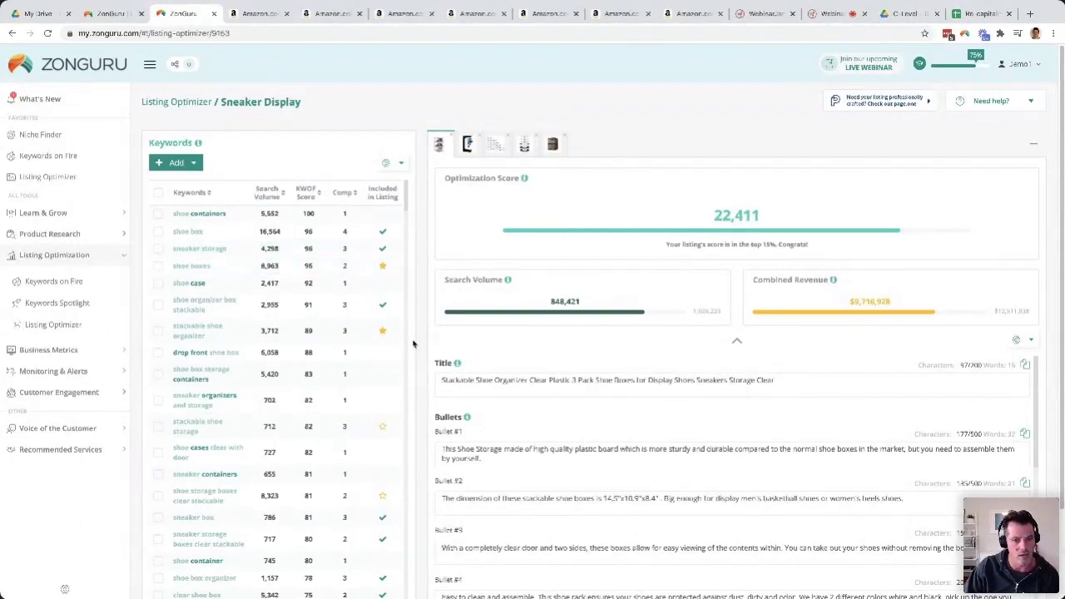
{"action": "scroll", "coordinate": [574, 437], "scroll_direction": "down", "scroll_amount": 3}
{"action": "scroll", "coordinate": [599, 441], "scroll_direction": "up", "scroll_amount": 3}
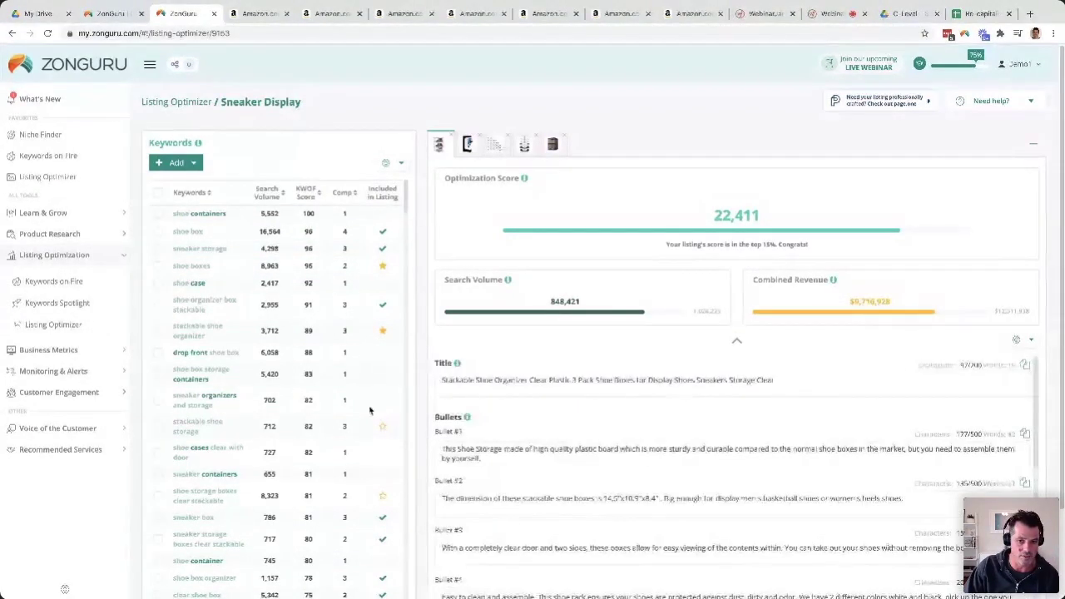
Step: Delete the word "board" after "high quality plastic" in Bullet #1 of the Stackable Shoe Organizer listing
{"action": "left_click", "coordinate": [623, 451]}
{"action": "key", "text": "BackSpace"}
{"action": "key", "text": "BackSpace"}
{"action": "key", "text": "BackSpace"}
{"action": "key", "text": "BackSpace"}
{"action": "key", "text": "BackSpace"}
{"action": "key", "text": "BackSpace"}
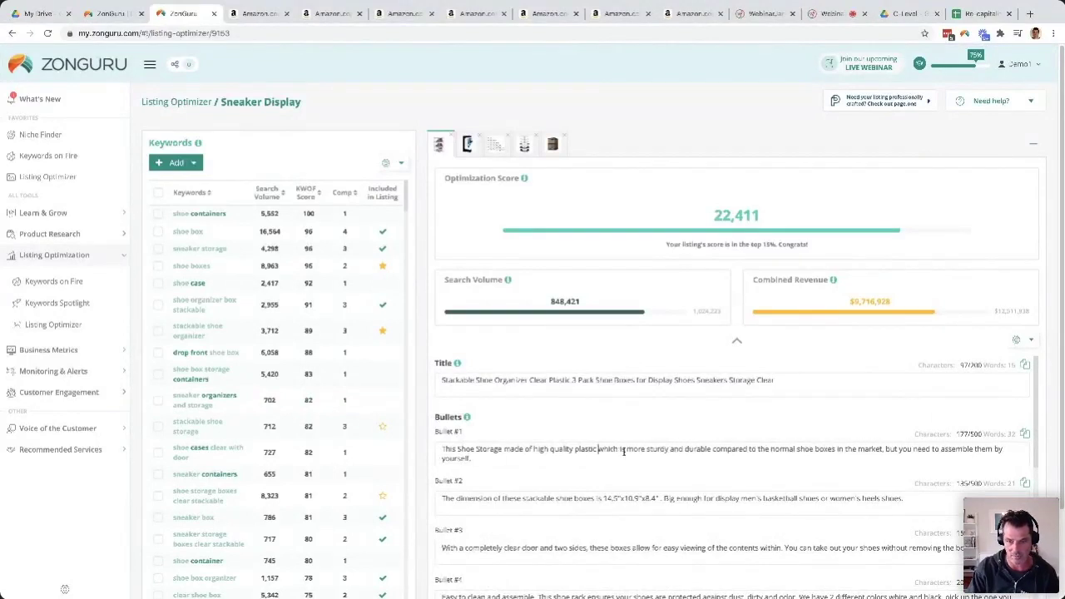
Step: Review the listing's remaining bullets, empty description and search terms alongside the keyword list
{"action": "left_click", "coordinate": [608, 498]}
{"action": "key", "text": "shift+Home"}
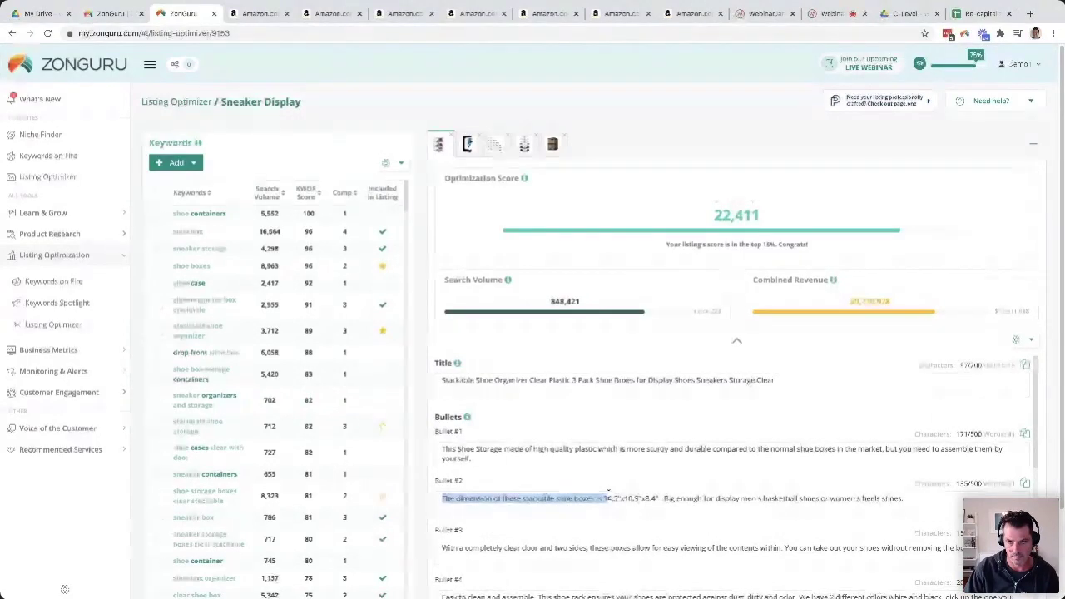
{"action": "scroll", "coordinate": [623, 504], "scroll_direction": "down", "scroll_amount": 3}
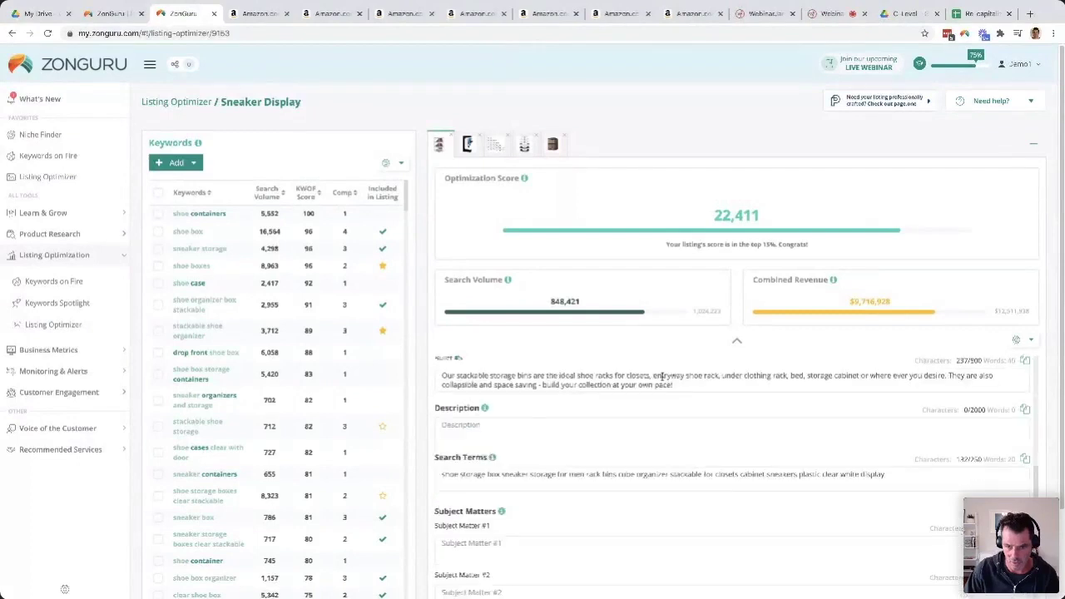
{"action": "scroll", "coordinate": [602, 392], "scroll_direction": "up", "scroll_amount": 3}
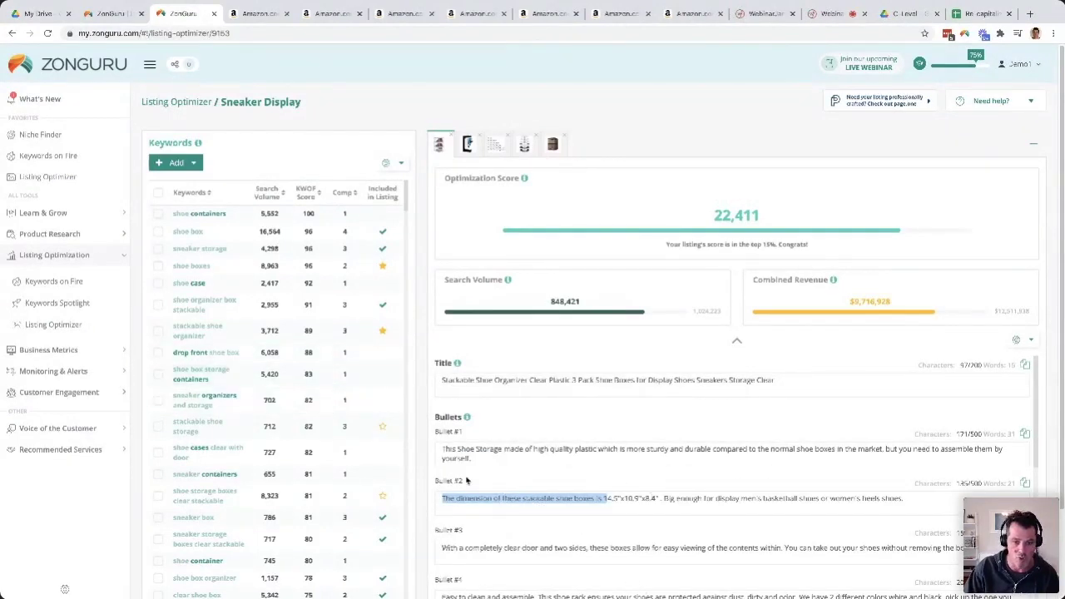
{"action": "right_click", "coordinate": [246, 267]}
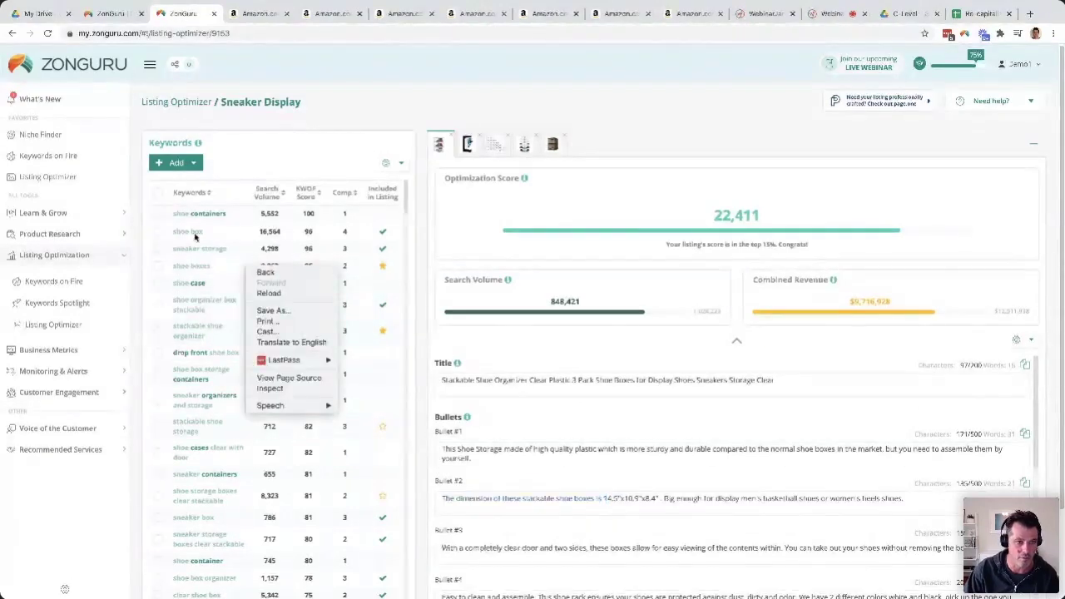
{"action": "left_click", "coordinate": [535, 357]}
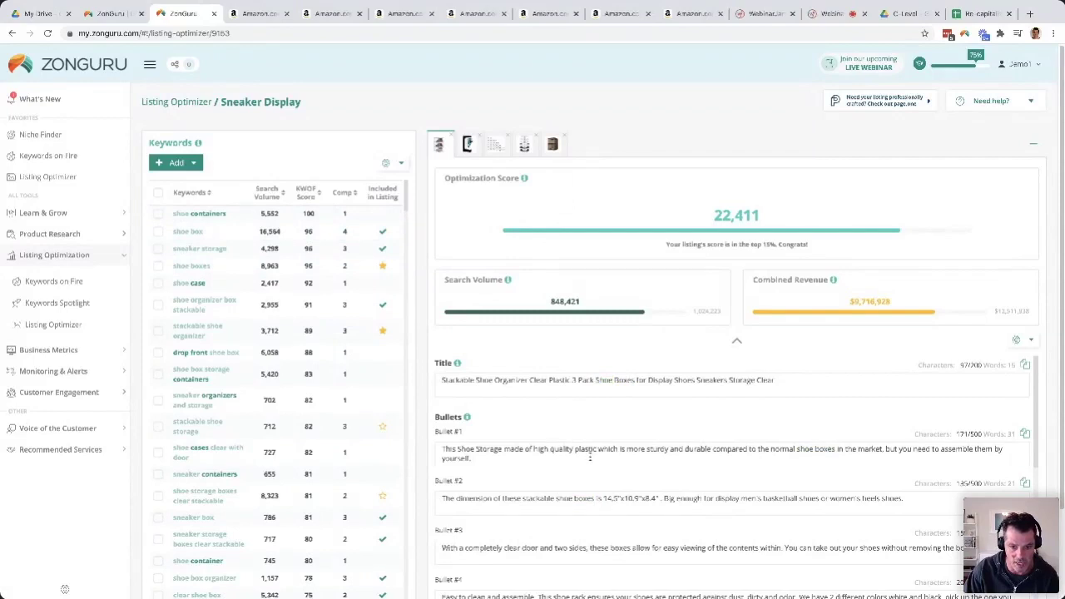
Step: Try inserting "containers" after "high" in Bullet #1 and delete it again
{"action": "type", "text": "containers"}
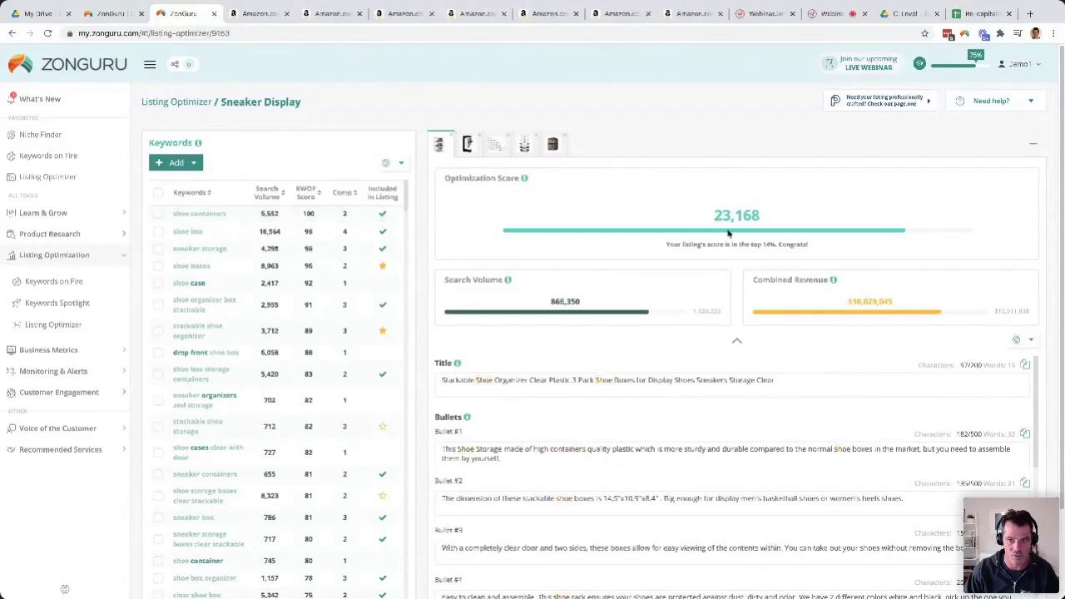
{"action": "left_click", "coordinate": [585, 448]}
{"action": "key", "text": "BackSpace"}
{"action": "key", "text": "BackSpace"}
{"action": "key", "text": "BackSpace"}
{"action": "key", "text": "BackSpace"}
{"action": "key", "text": "BackSpace"}
{"action": "key", "text": "BackSpace"}
{"action": "key", "text": "BackSpace"}
{"action": "key", "text": "BackSpace"}
{"action": "key", "text": "BackSpace"}
{"action": "key", "text": "BackSpace"}
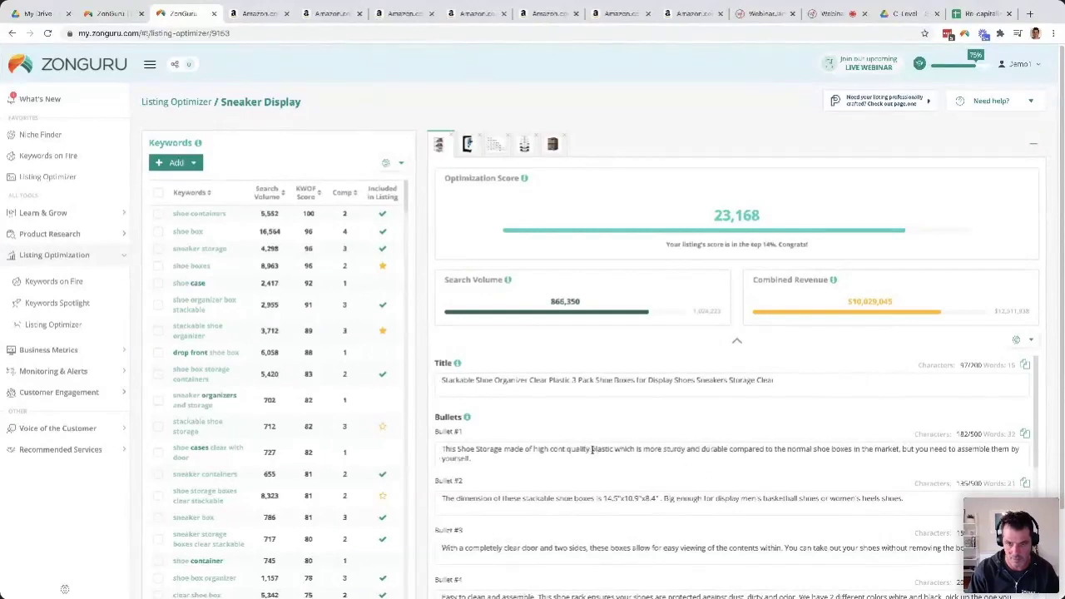
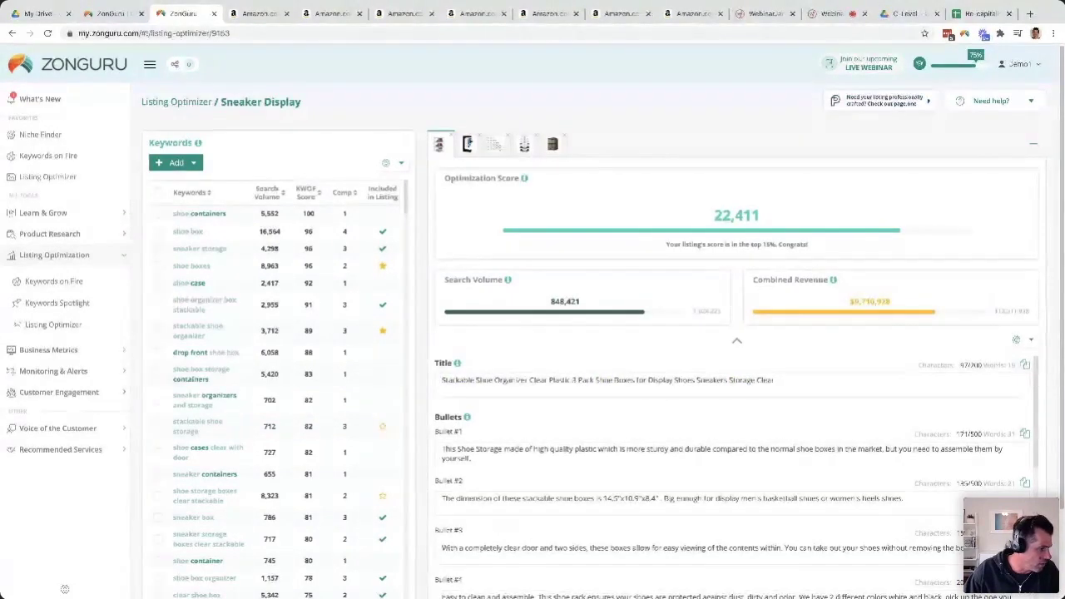
Step: Open the Sneaker Display / Organizer analysis in Keywords on Fire
{"action": "left_click", "coordinate": [69, 283]}
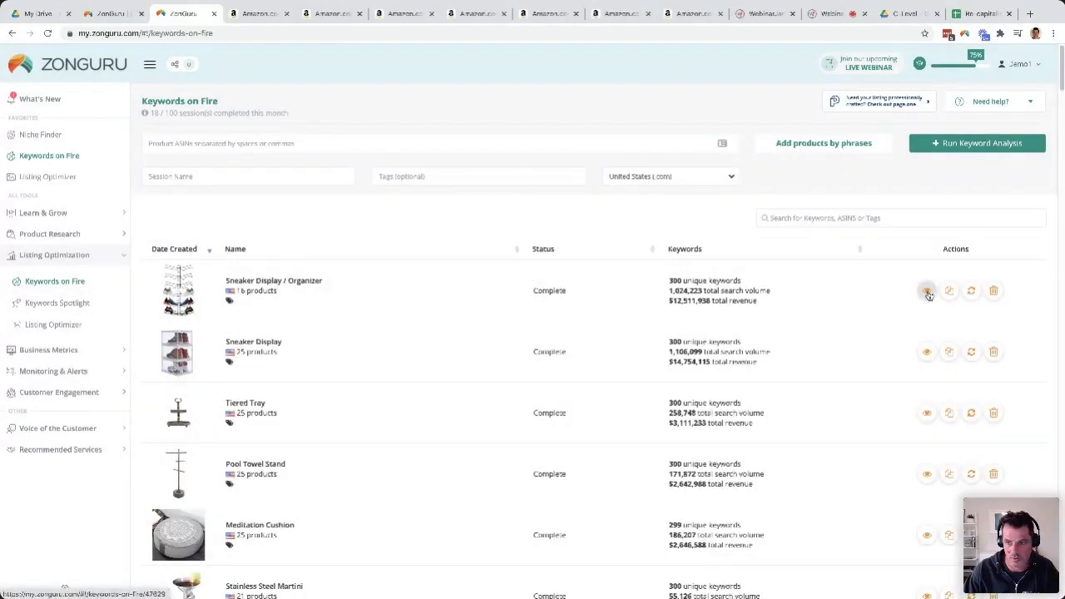
{"action": "left_click", "coordinate": [927, 293]}
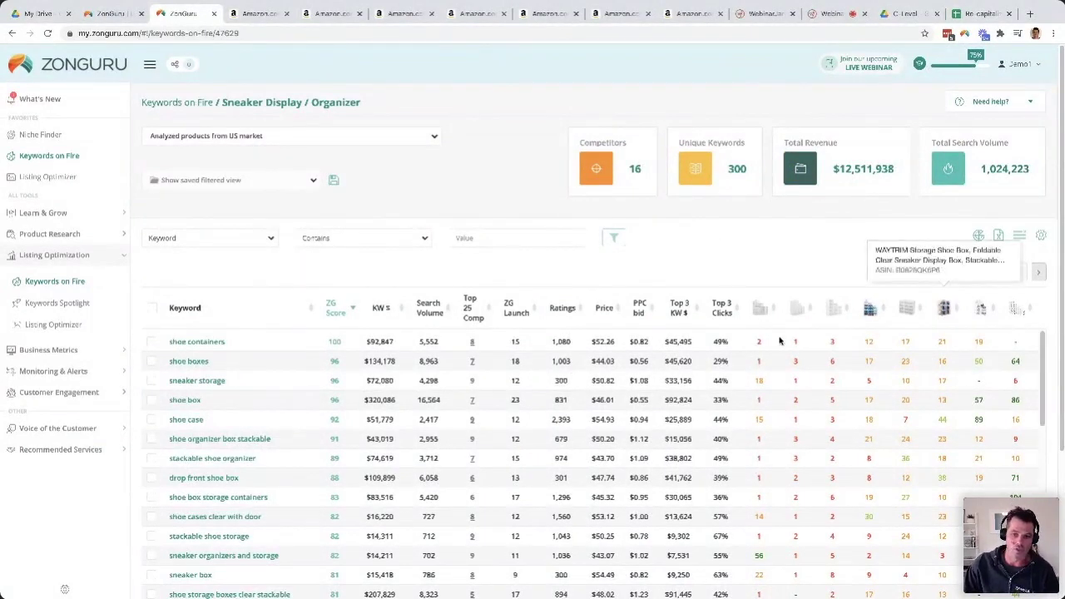
Step: Hide the Competitors Positions columns in the keyword table and show them again
{"action": "left_click", "coordinate": [1040, 238]}
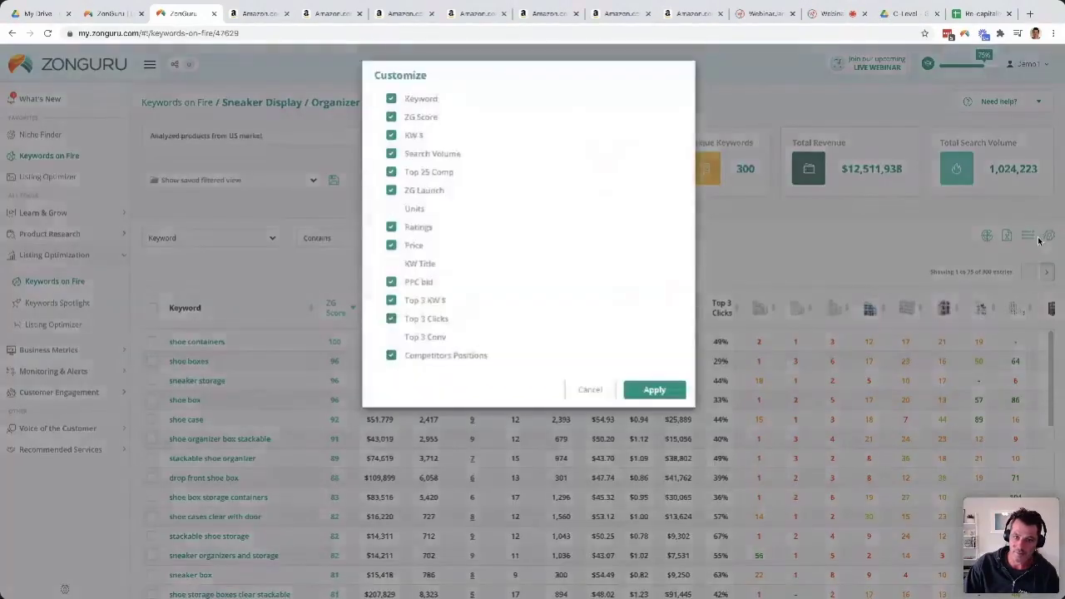
{"action": "left_click", "coordinate": [391, 360]}
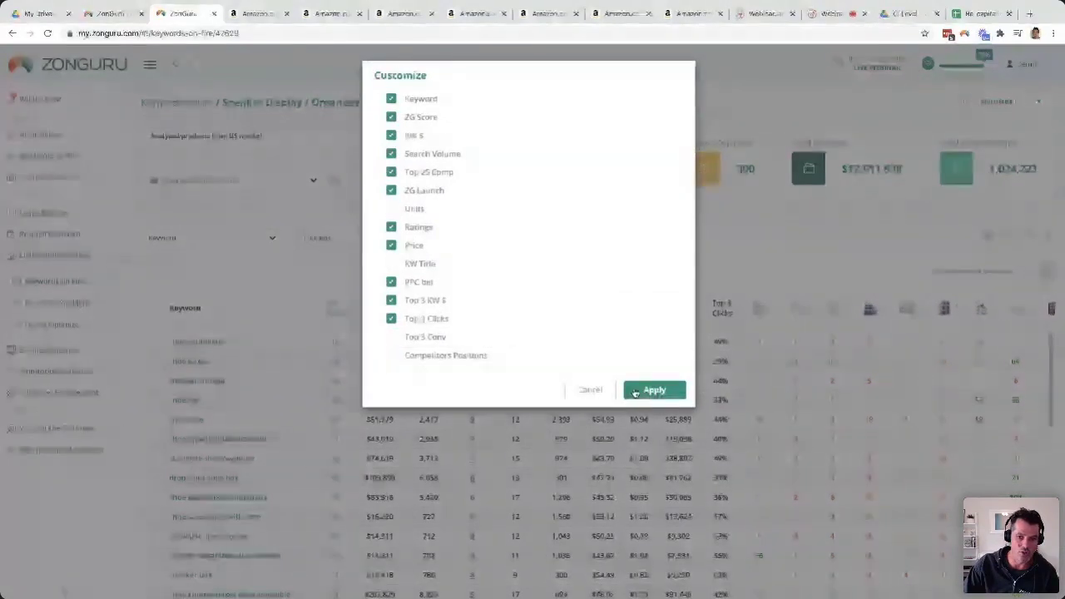
{"action": "left_click", "coordinate": [640, 391]}
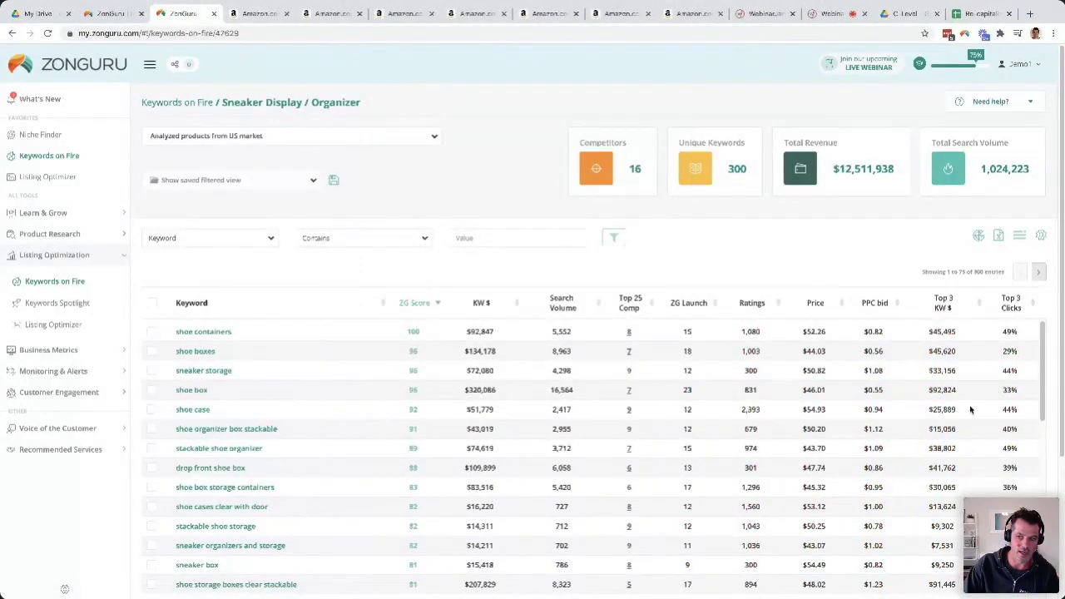
{"action": "left_click", "coordinate": [1040, 236]}
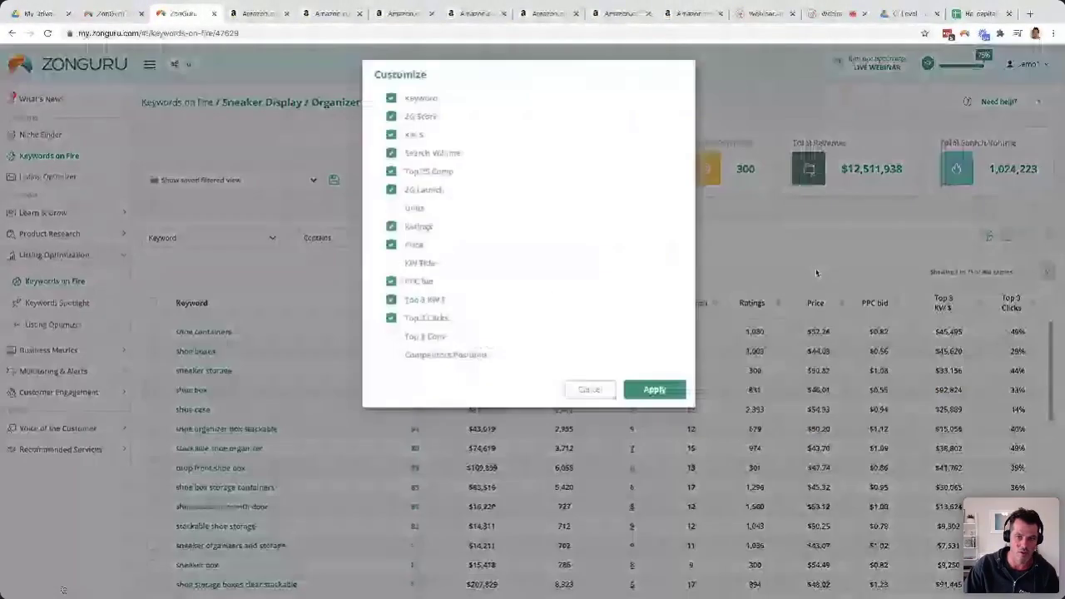
{"action": "left_click", "coordinate": [391, 356]}
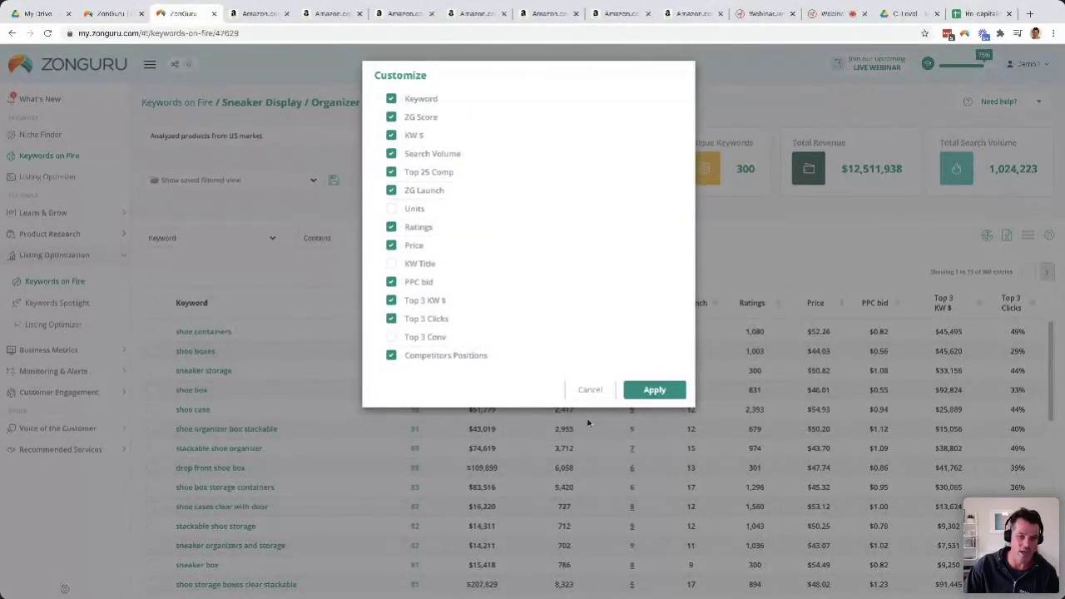
{"action": "left_click", "coordinate": [661, 391]}
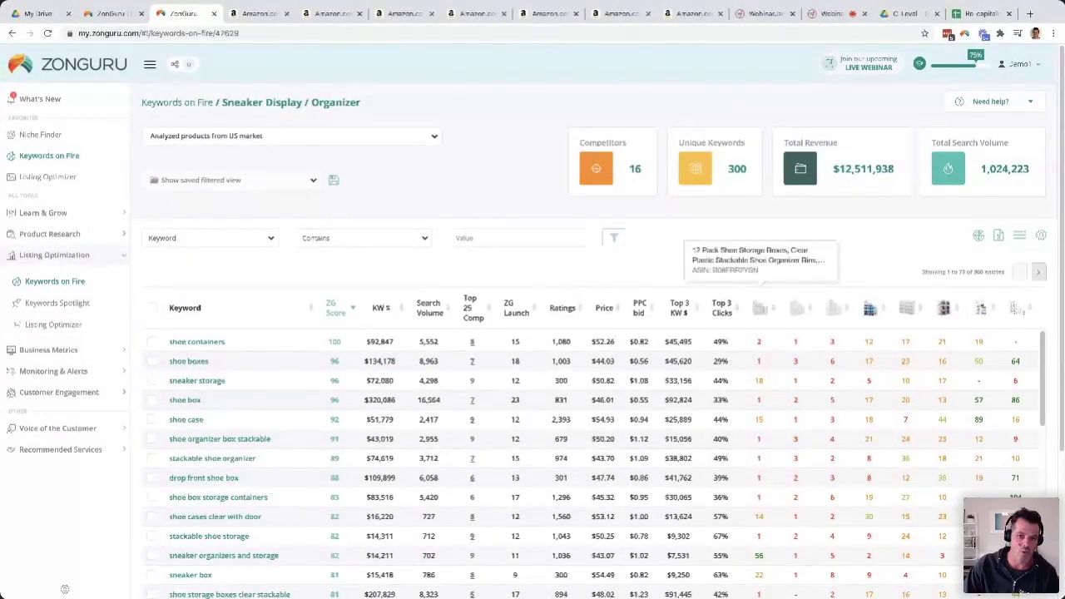
Step: Sort the keywords by the NEATLY Shoe Organizer's ranking position, best first, and review which keywords it ranks for
{"action": "scroll", "coordinate": [764, 457], "scroll_direction": "down", "scroll_amount": 5}
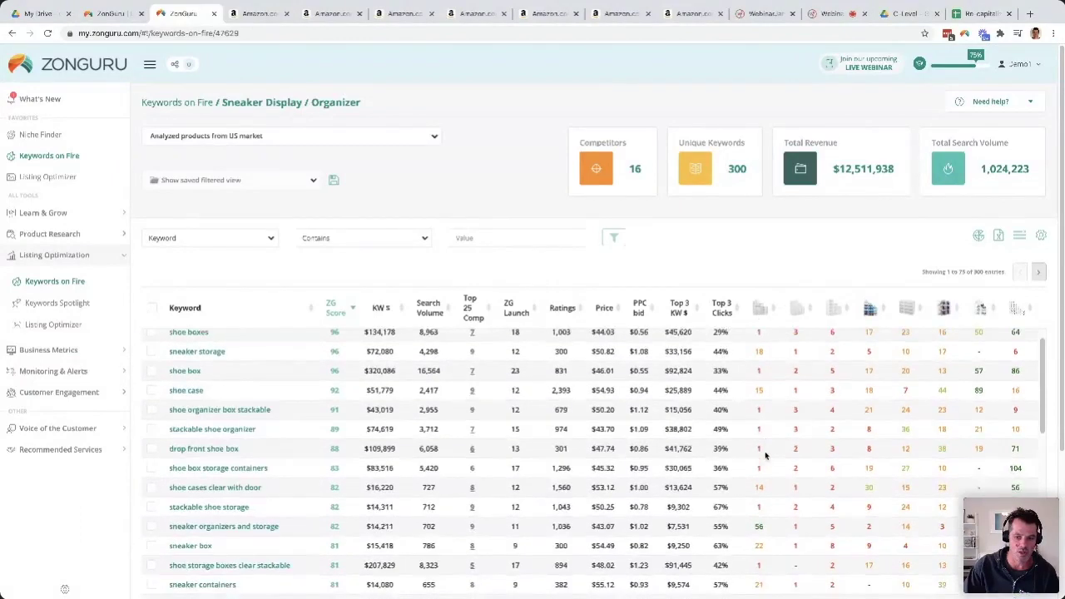
{"action": "scroll", "coordinate": [771, 471], "scroll_direction": "up", "scroll_amount": 5}
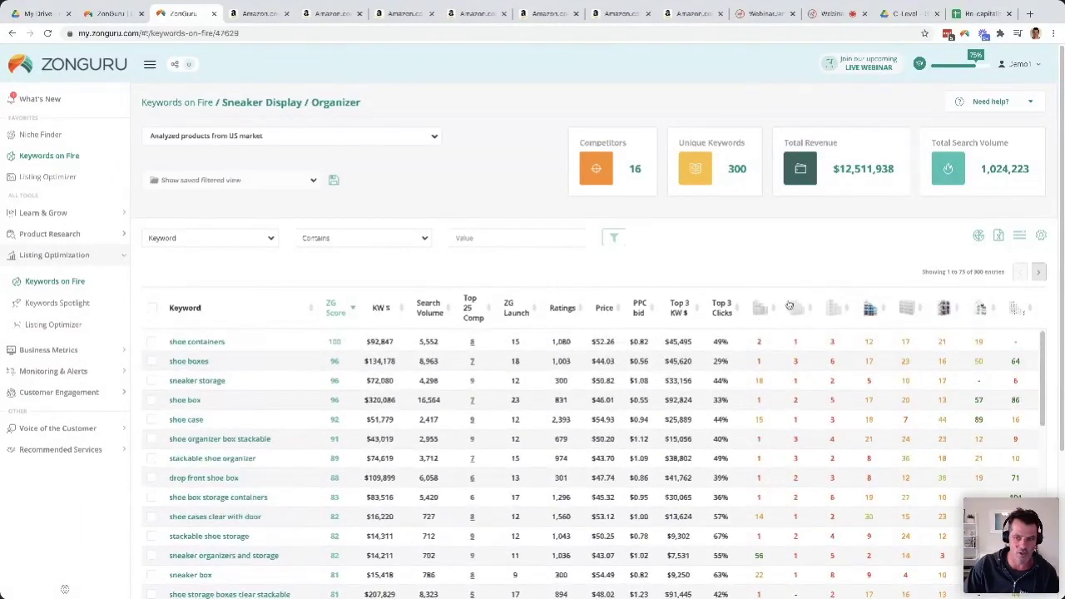
{"action": "left_click", "coordinate": [886, 310]}
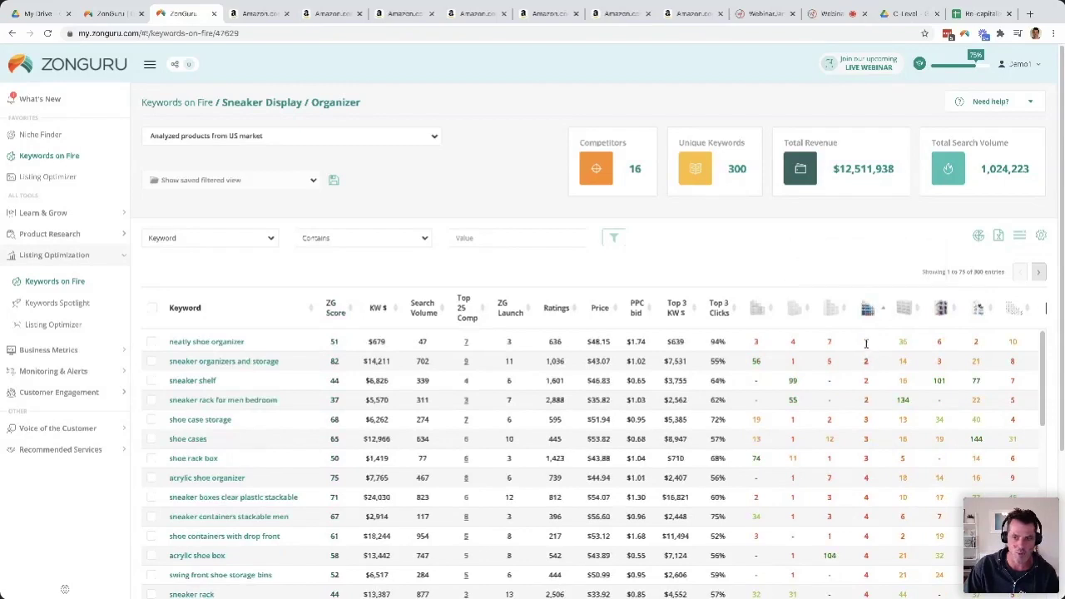
{"action": "right_click", "coordinate": [208, 344]}
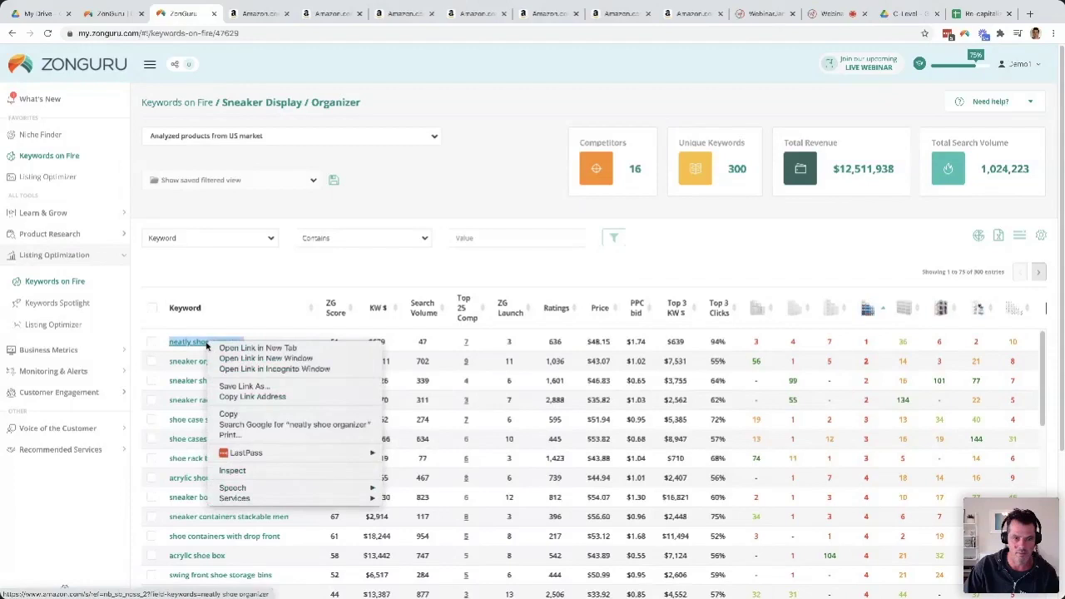
{"action": "left_click", "coordinate": [255, 316]}
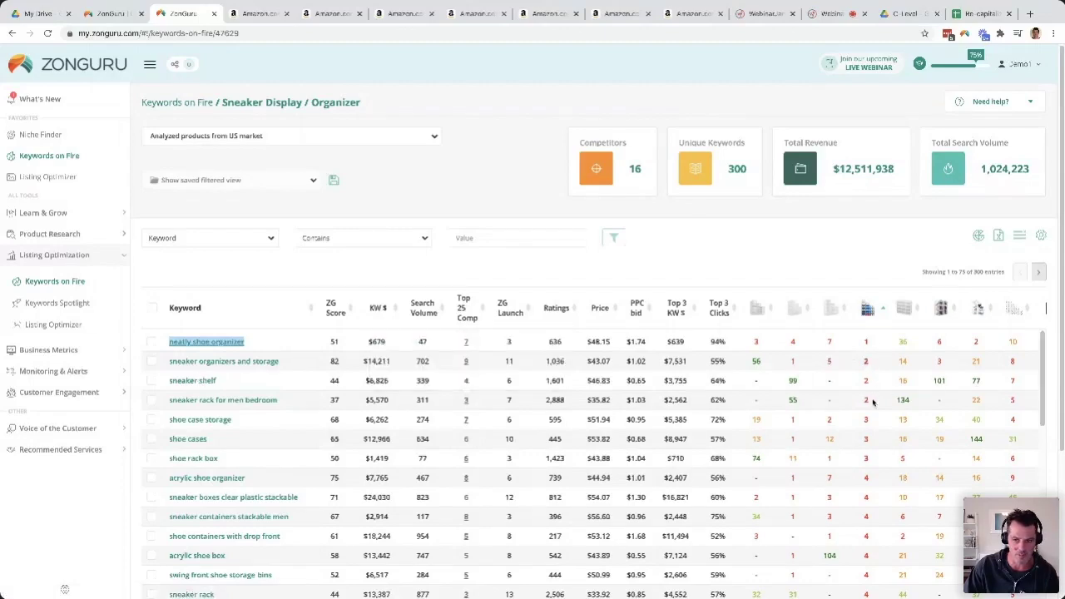
{"action": "scroll", "coordinate": [863, 517], "scroll_direction": "down", "scroll_amount": 15}
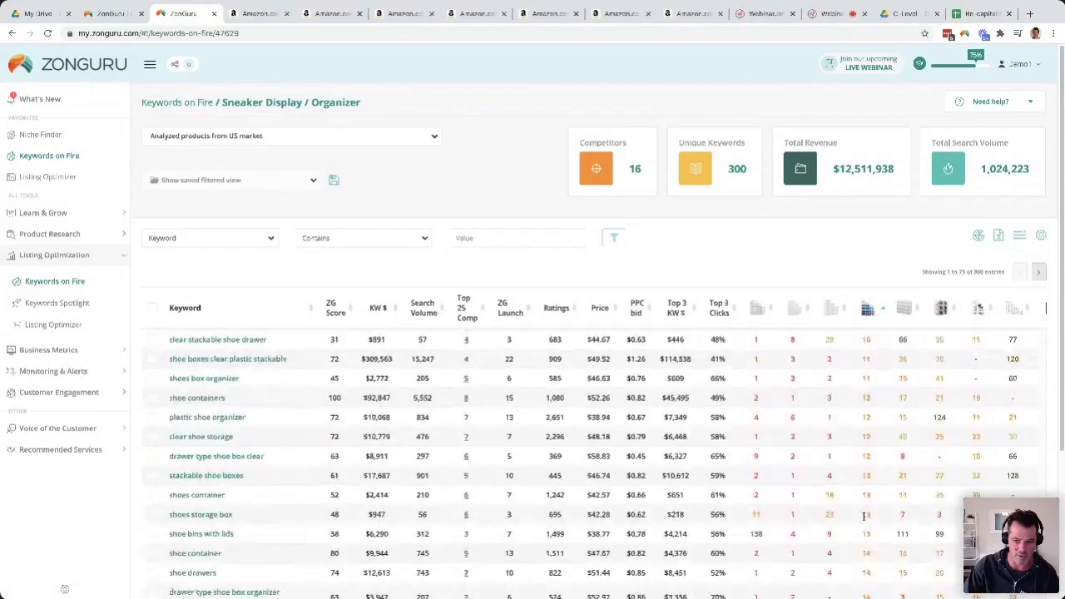
{"action": "scroll", "coordinate": [875, 543], "scroll_direction": "down", "scroll_amount": 3}
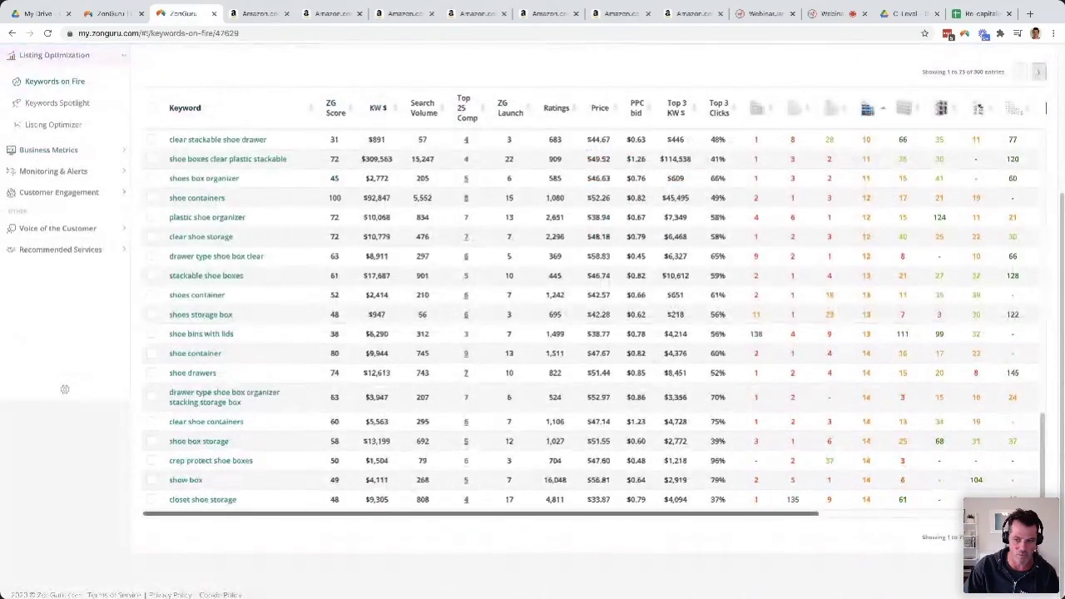
{"action": "scroll", "coordinate": [846, 439], "scroll_direction": "up", "scroll_amount": 20}
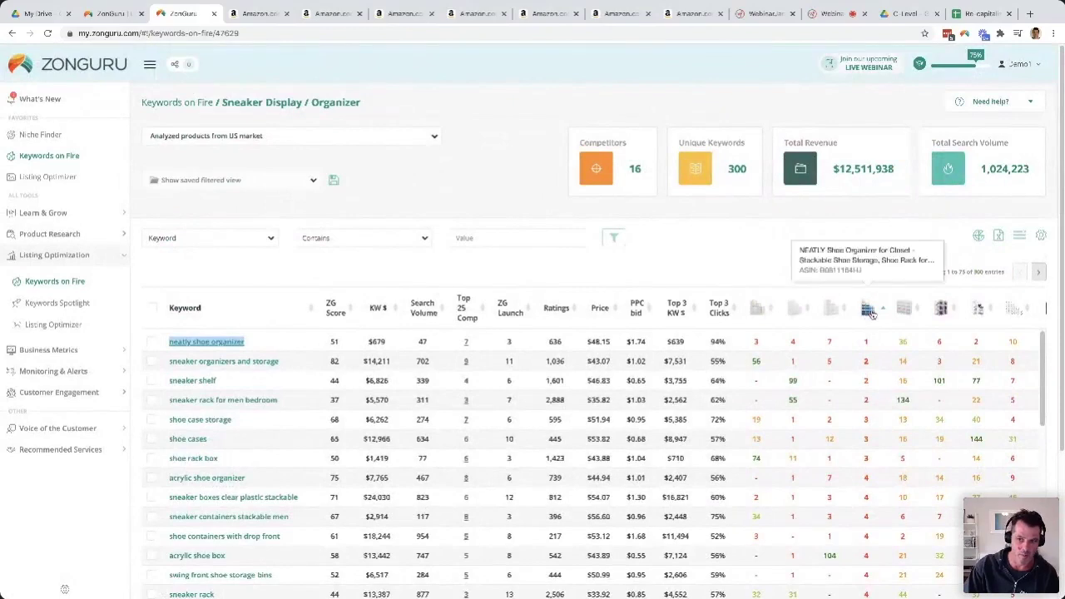
Step: Reverse the sort on the NEATLY Shoe Organizer's positions and review the keywords it does not rank for
{"action": "left_click", "coordinate": [871, 311]}
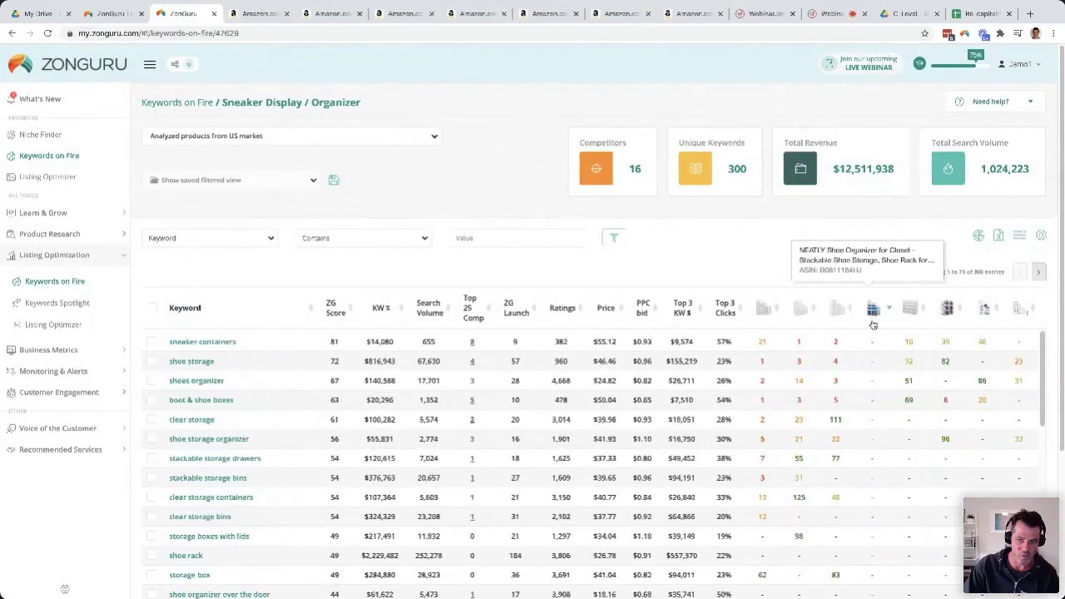
{"action": "scroll", "coordinate": [875, 505], "scroll_direction": "down", "scroll_amount": 5}
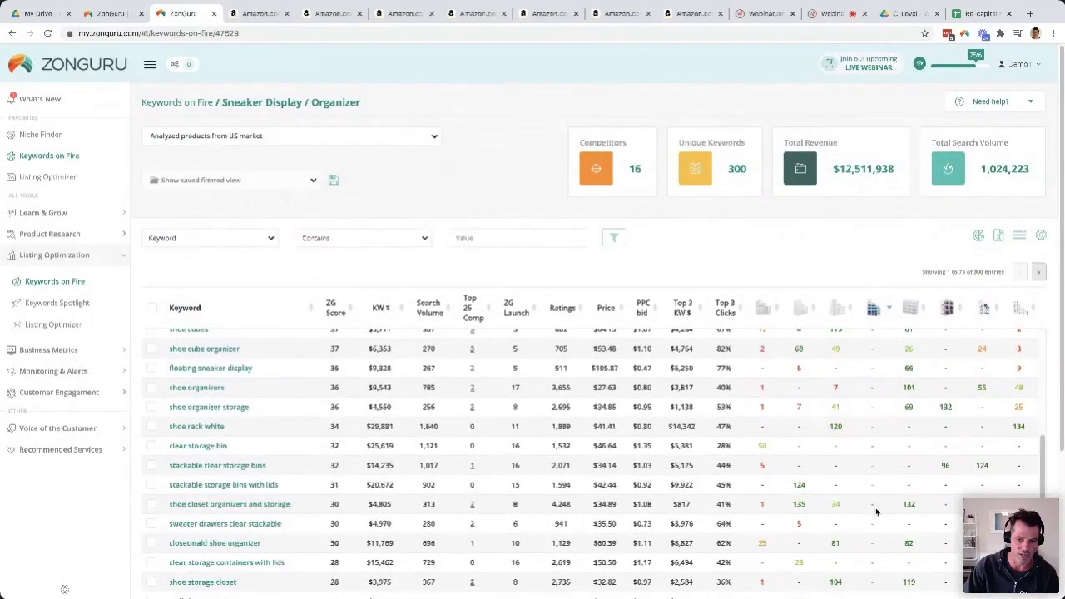
Step: Filter the table to keywords the NEATLY Shoe Organizer for Closet is not ranked for, review them, and remove the filter
{"action": "scroll", "coordinate": [875, 512], "scroll_direction": "up", "scroll_amount": 5}
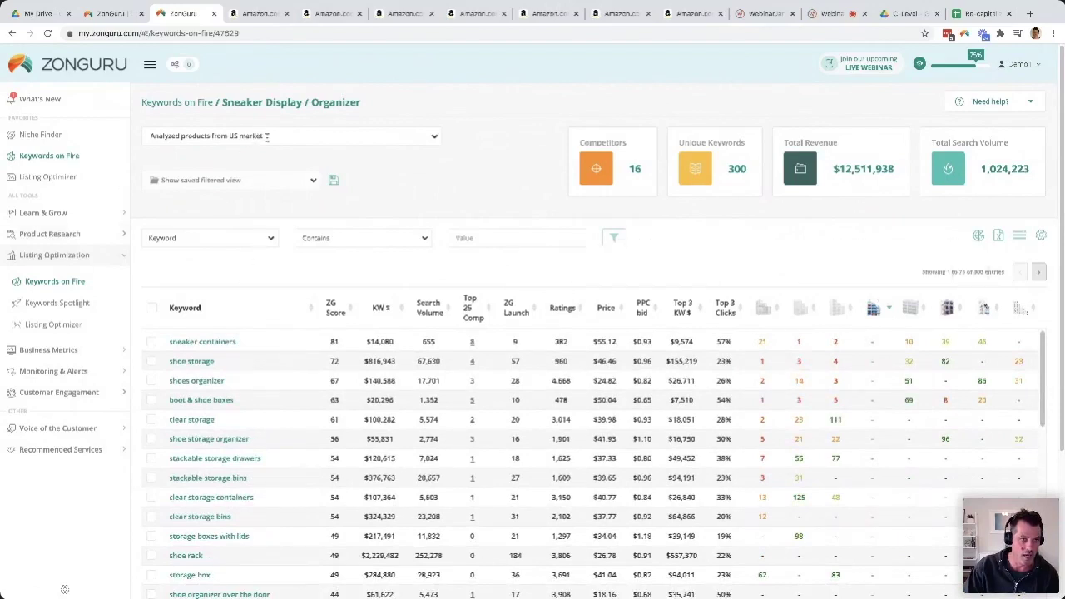
{"action": "left_click", "coordinate": [281, 136]}
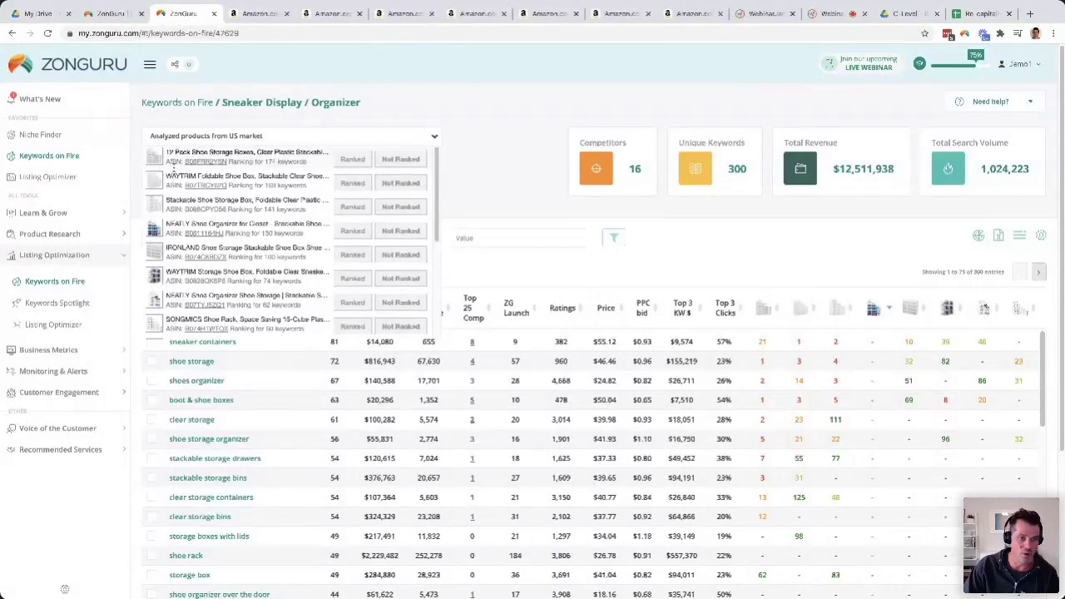
{"action": "left_click", "coordinate": [404, 233]}
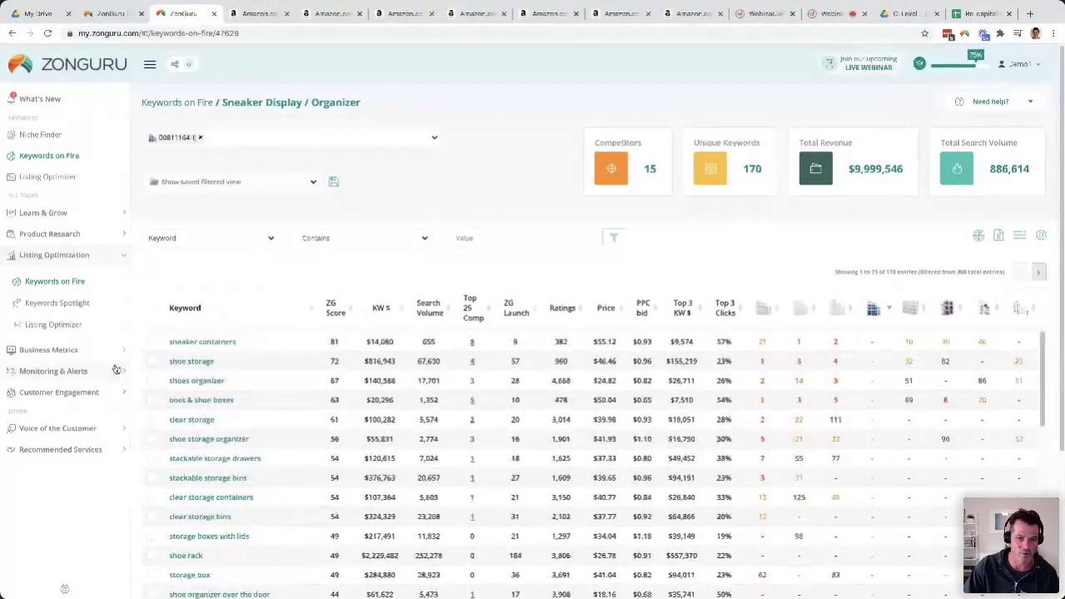
{"action": "scroll", "coordinate": [205, 428], "scroll_direction": "down", "scroll_amount": 5}
{"action": "scroll", "coordinate": [257, 475], "scroll_direction": "up", "scroll_amount": 5}
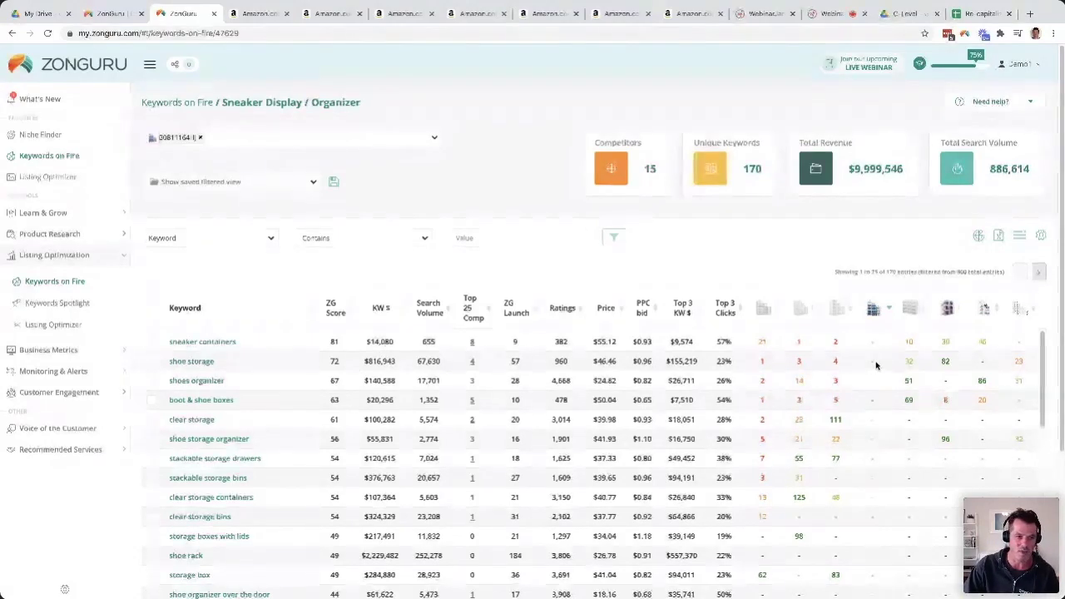
{"action": "left_click", "coordinate": [200, 139]}
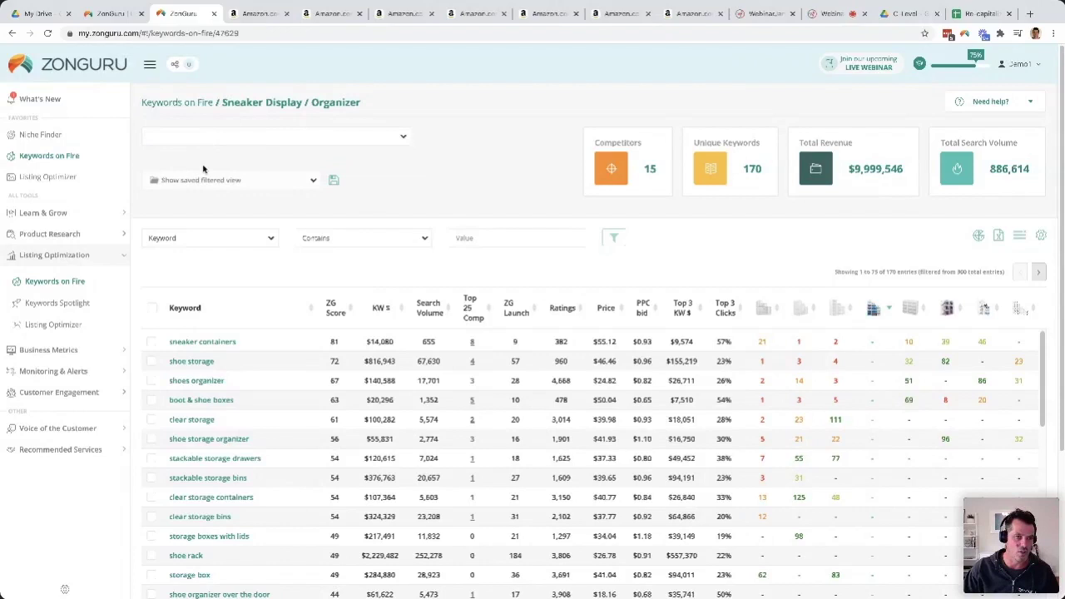
Step: Filter to keywords ranked by the WAYTRIM Foldable Shoe Box, add the 12 Pack Shoe Storage Boxes' ranked keywords, and clear both filters
{"action": "left_click", "coordinate": [269, 239]}
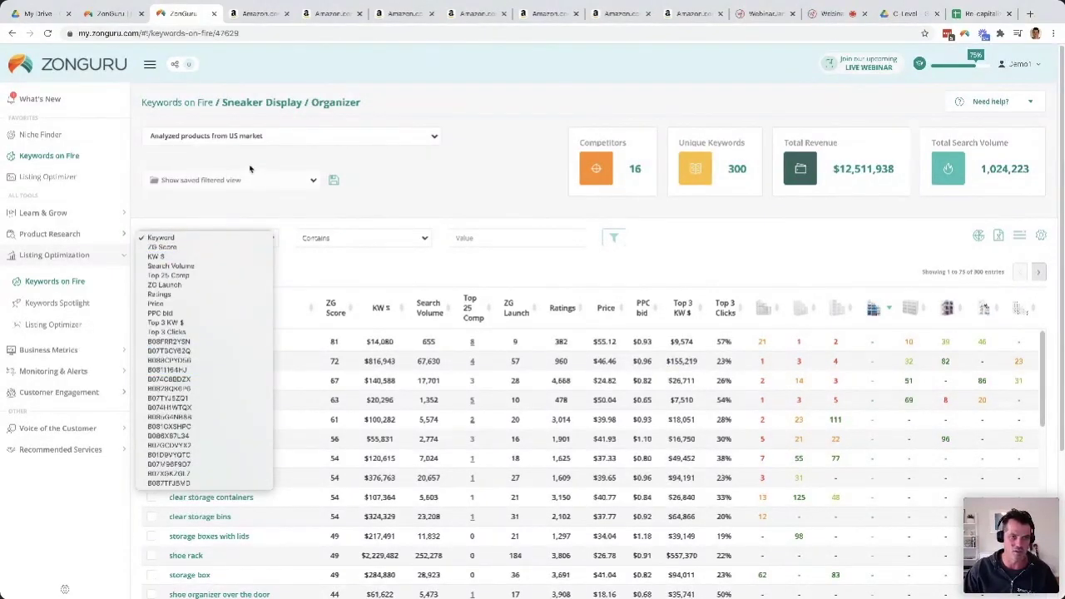
{"action": "left_click", "coordinate": [295, 133]}
{"action": "left_click", "coordinate": [313, 135]}
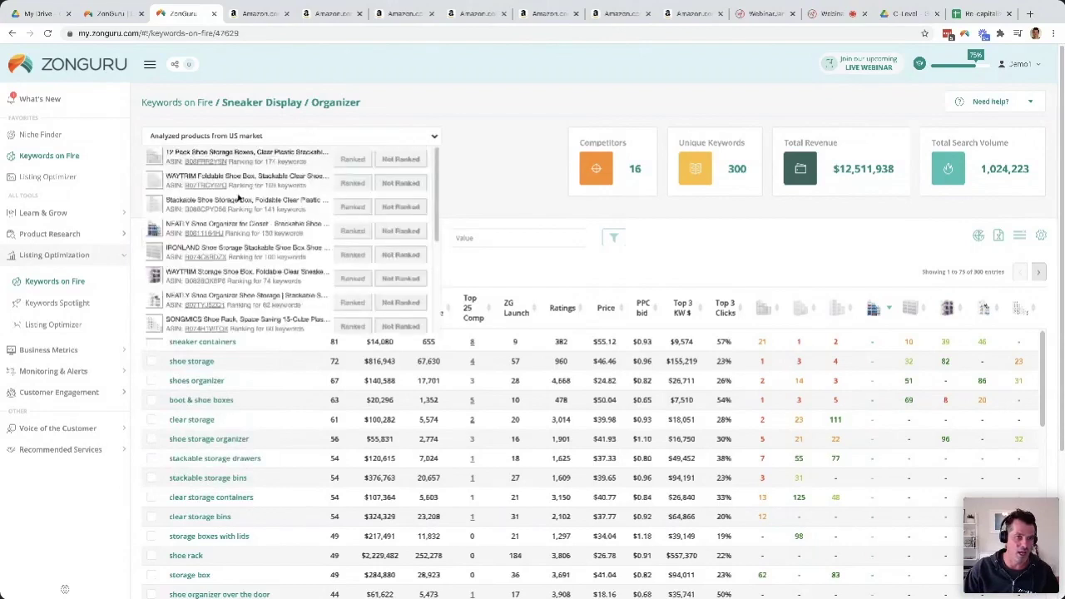
{"action": "left_click", "coordinate": [345, 185]}
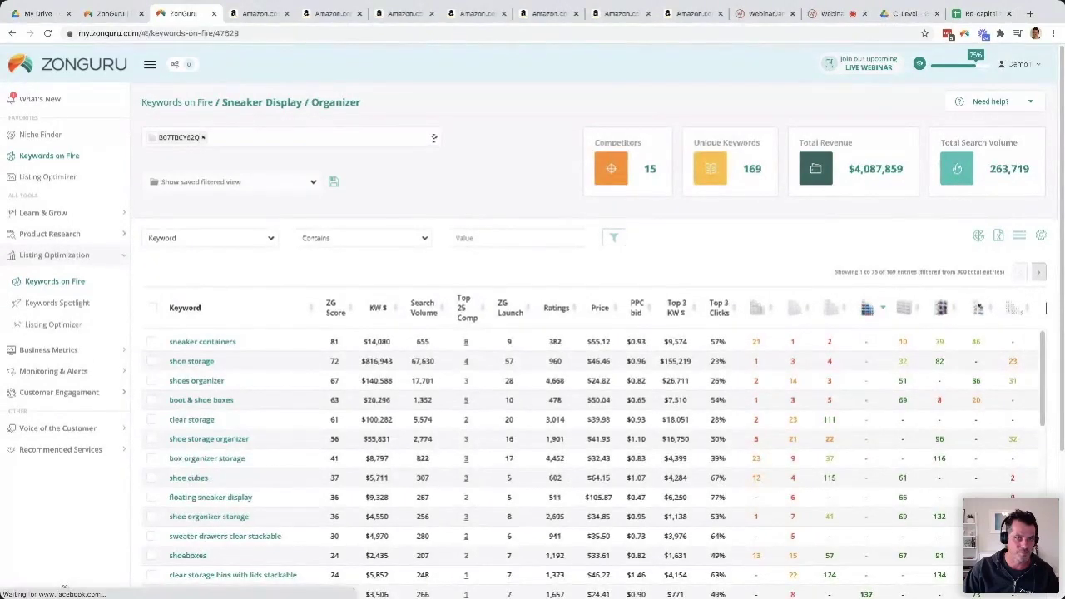
{"action": "left_click", "coordinate": [433, 137]}
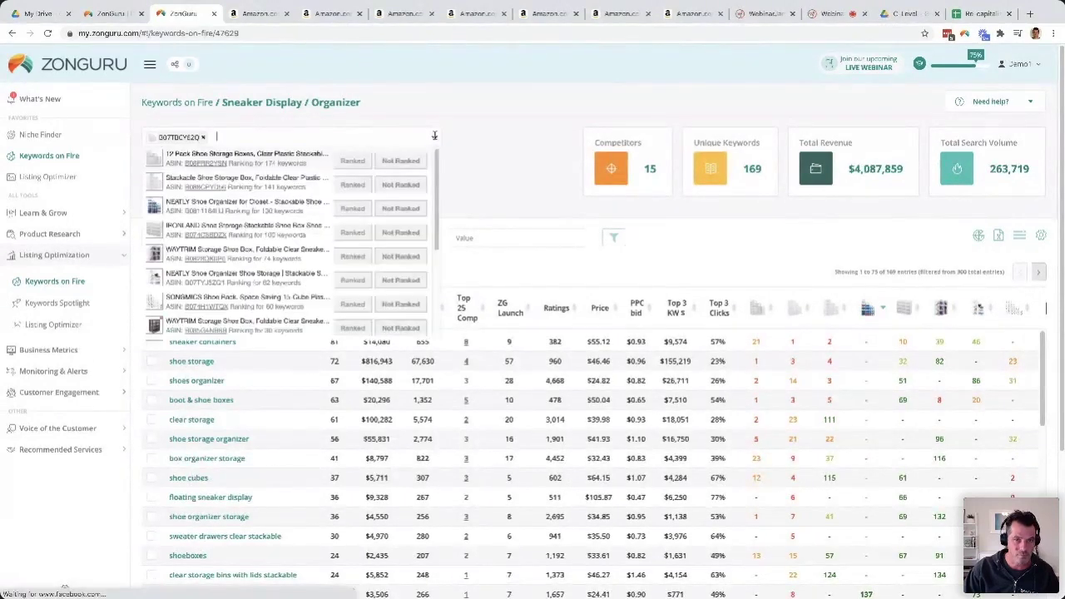
{"action": "left_click", "coordinate": [347, 165]}
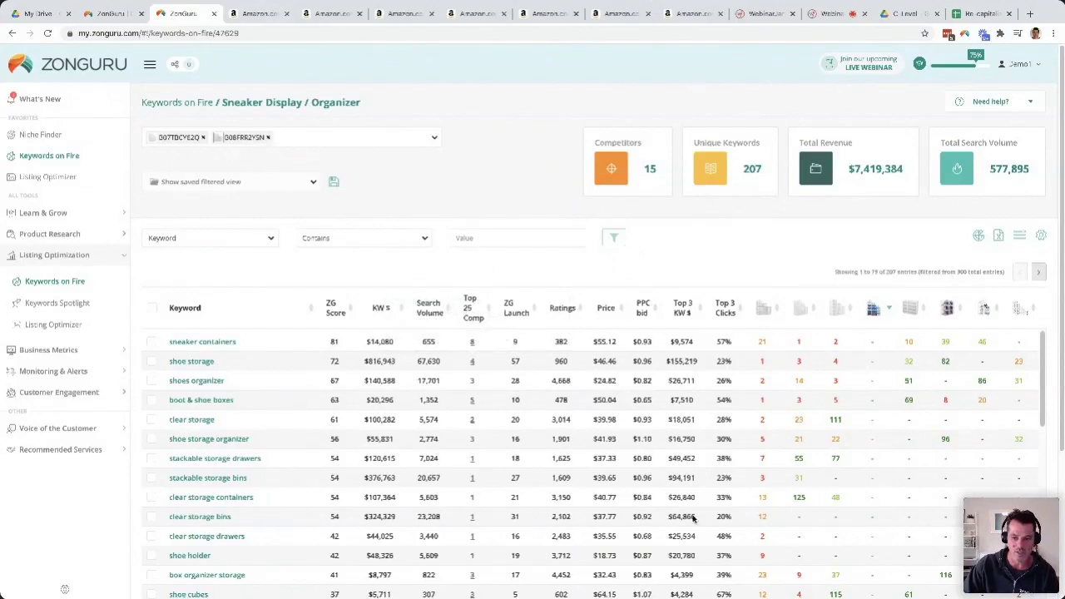
{"action": "left_click", "coordinate": [268, 138]}
{"action": "left_click", "coordinate": [203, 138]}
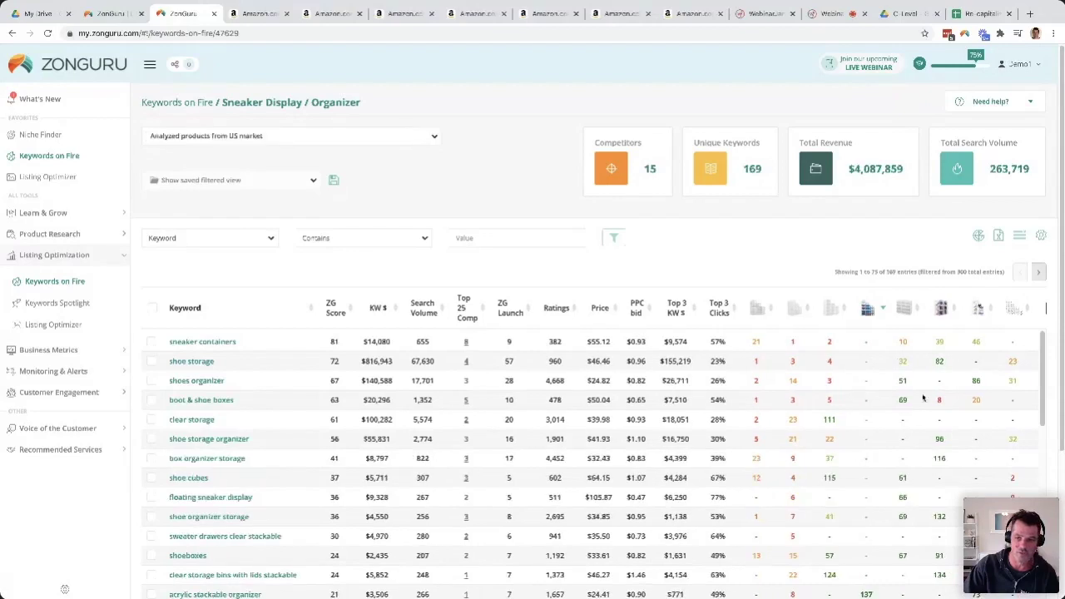
Step: Sort the keywords by ZG Score, highest first, and review all competitors' ranking positions across the table
{"action": "left_click", "coordinate": [336, 312]}
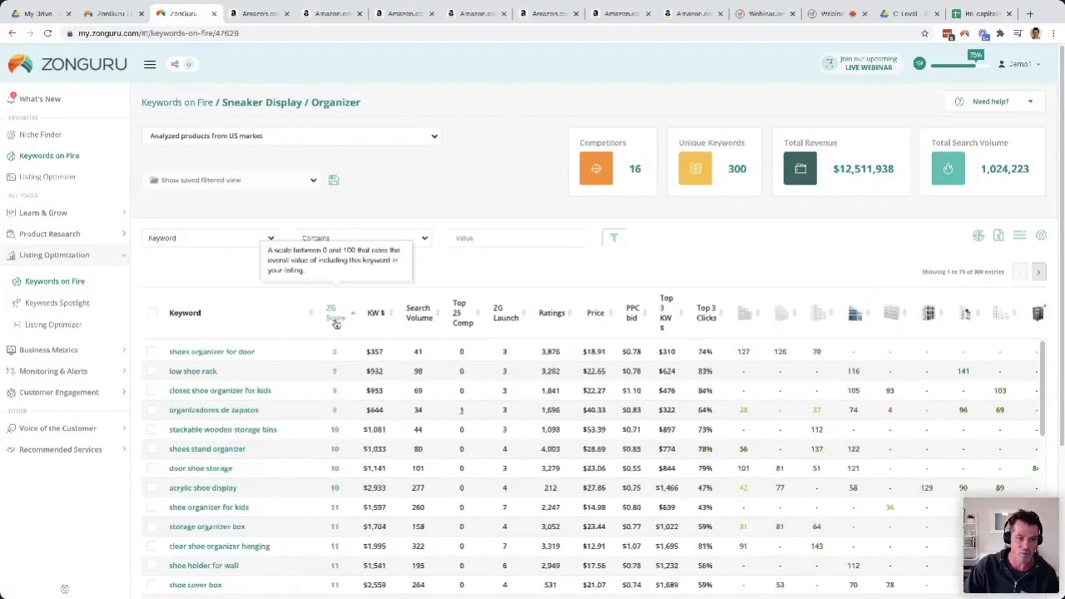
{"action": "left_click", "coordinate": [336, 323]}
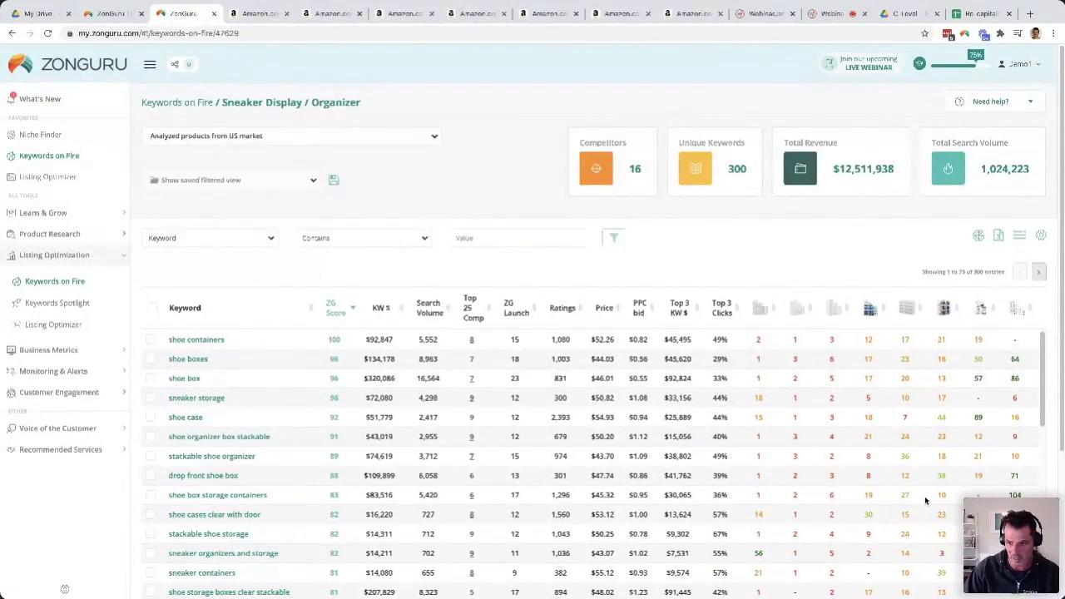
{"action": "scroll", "coordinate": [924, 496], "scroll_direction": "right", "scroll_amount": 3}
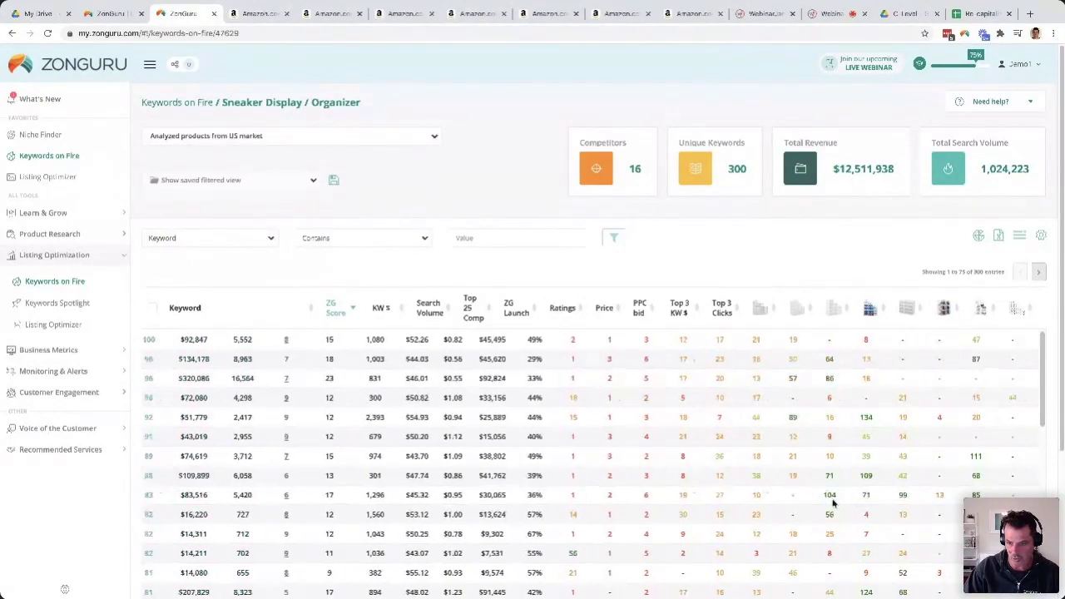
{"action": "scroll", "coordinate": [833, 502], "scroll_direction": "right", "scroll_amount": 5}
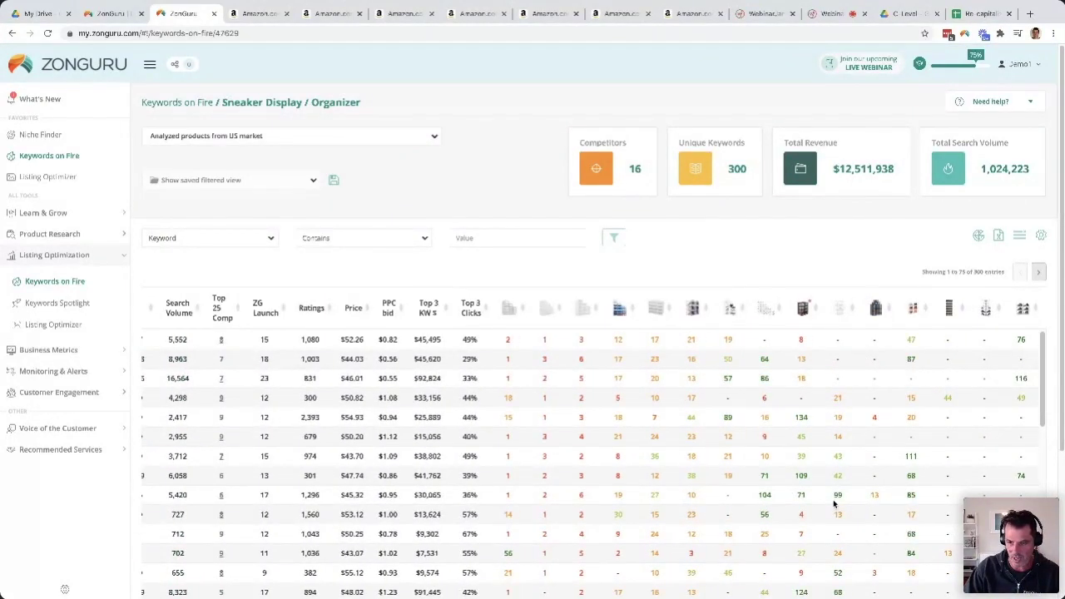
{"action": "scroll", "coordinate": [834, 503], "scroll_direction": "right", "scroll_amount": 1}
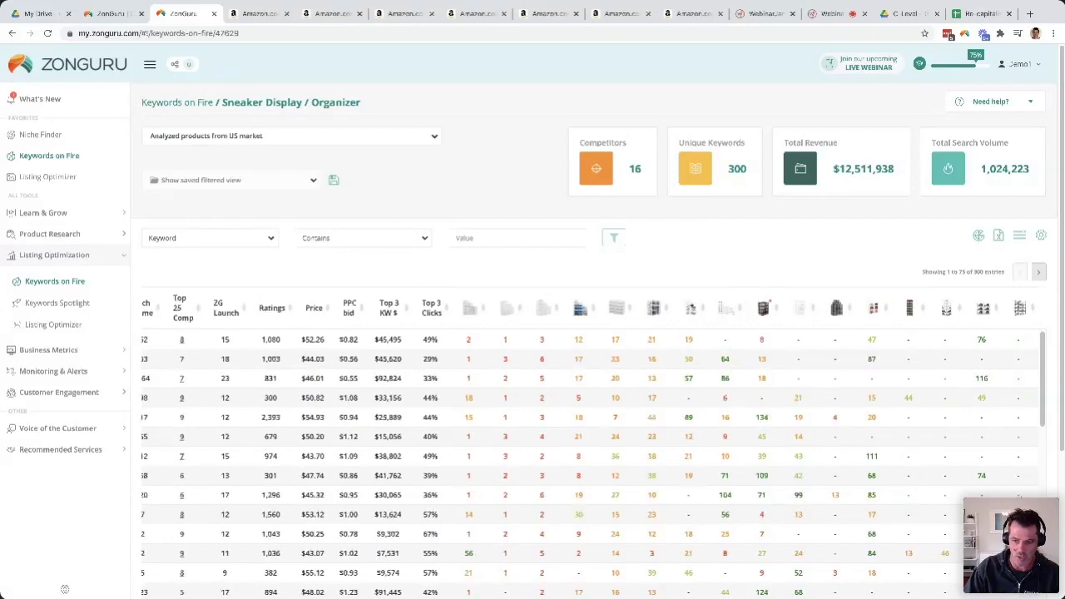
{"action": "scroll", "coordinate": [849, 503], "scroll_direction": "left", "scroll_amount": 1}
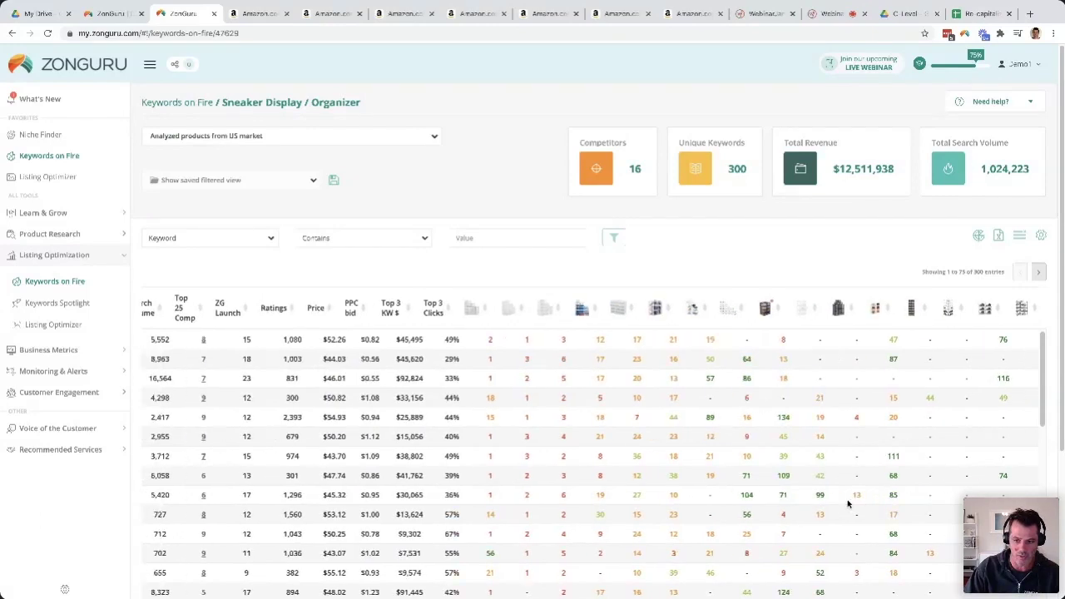
{"action": "scroll", "coordinate": [723, 503], "scroll_direction": "left", "scroll_amount": 2}
{"action": "scroll", "coordinate": [283, 514], "scroll_direction": "left", "scroll_amount": 5}
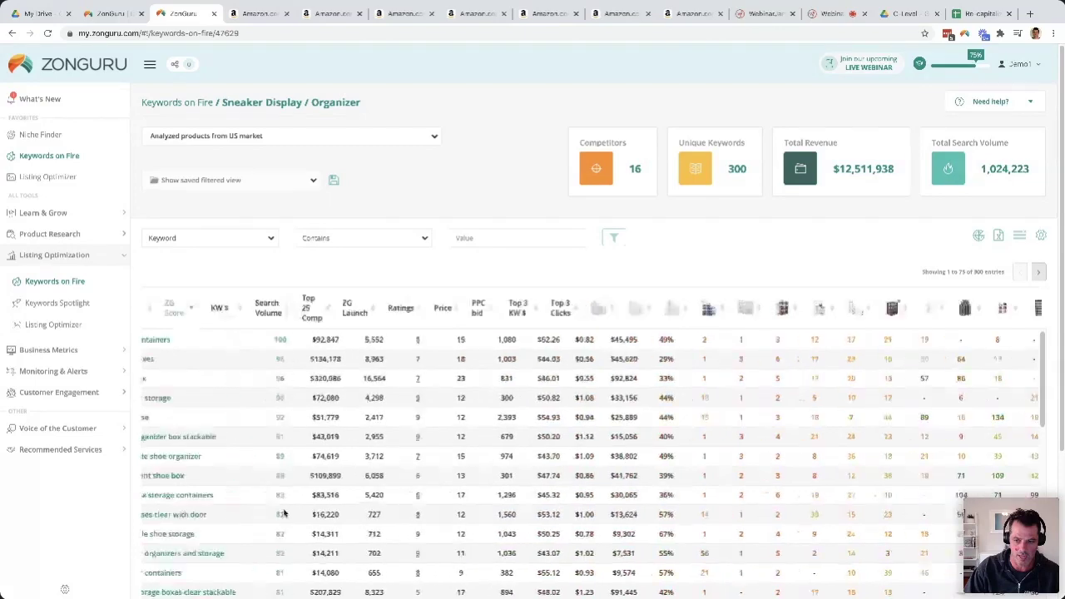
{"action": "scroll", "coordinate": [250, 509], "scroll_direction": "left", "scroll_amount": 6}
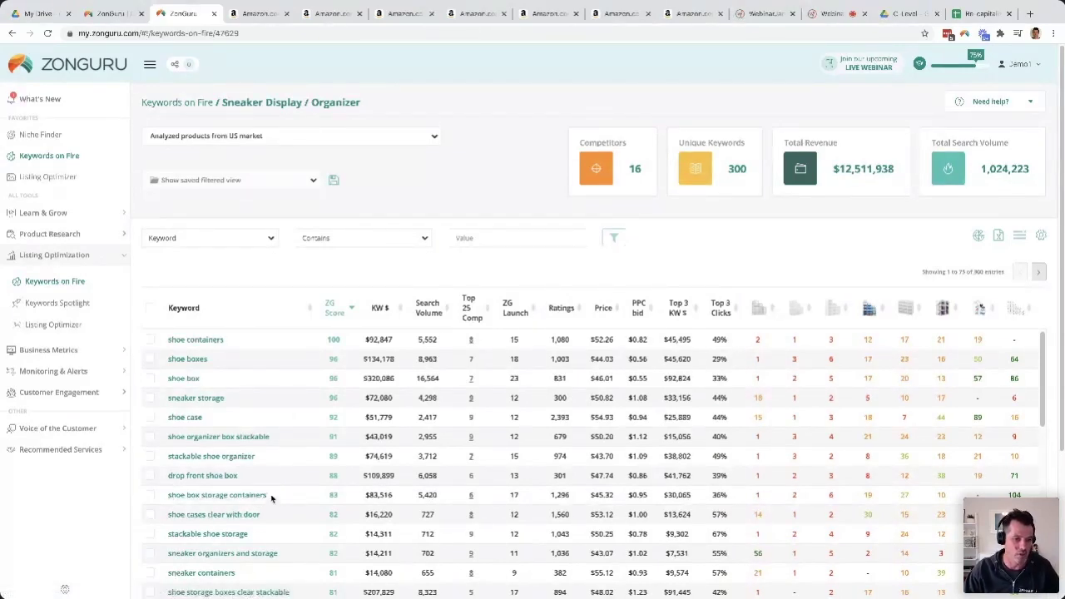
Step: Copy the keyword "shoe box storage containers" and leave its row unselected
{"action": "left_click_drag", "start_coordinate": [266, 496], "coordinate": [166, 496]}
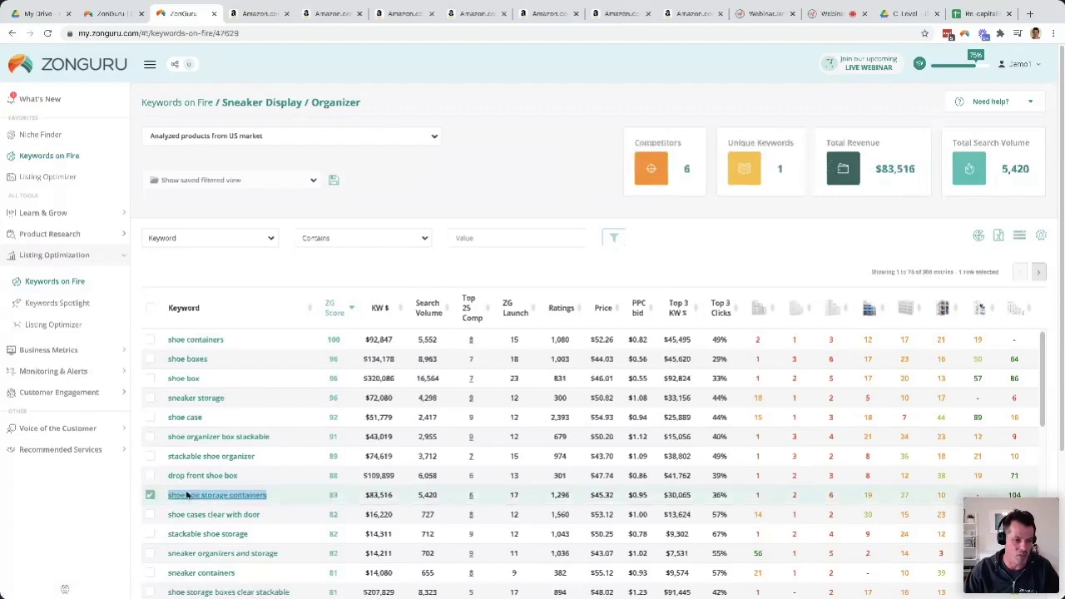
{"action": "right_click", "coordinate": [187, 495]}
{"action": "left_click", "coordinate": [200, 504]}
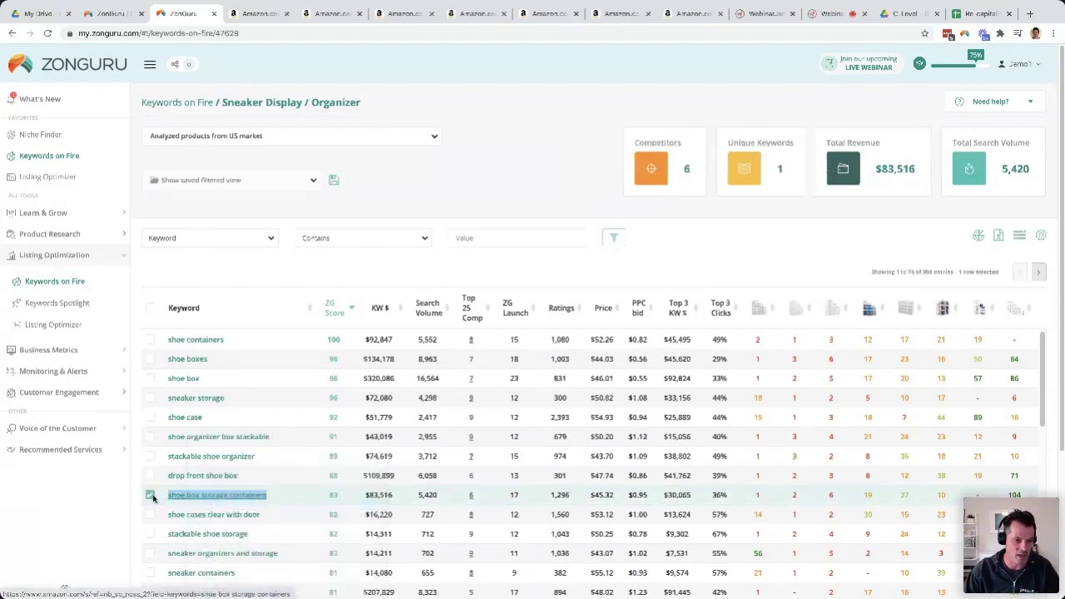
{"action": "left_click", "coordinate": [150, 496]}
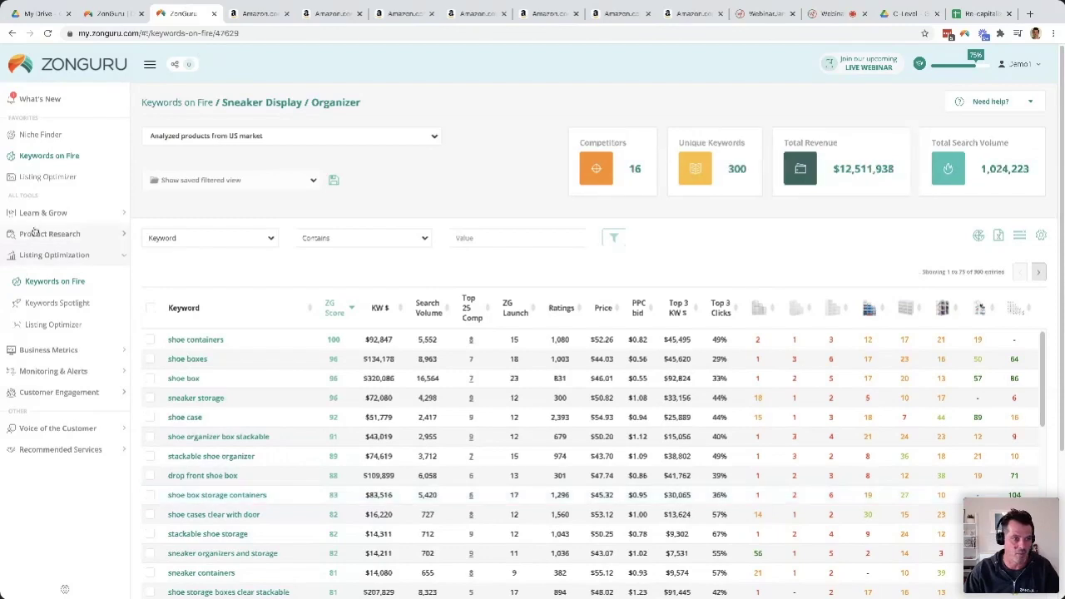
Step: Open the Sneaker Display session in Listing Optimizer and append "shoe box storage containers" to the Stackable Shoe Organizer listing's title
{"action": "left_click", "coordinate": [70, 325]}
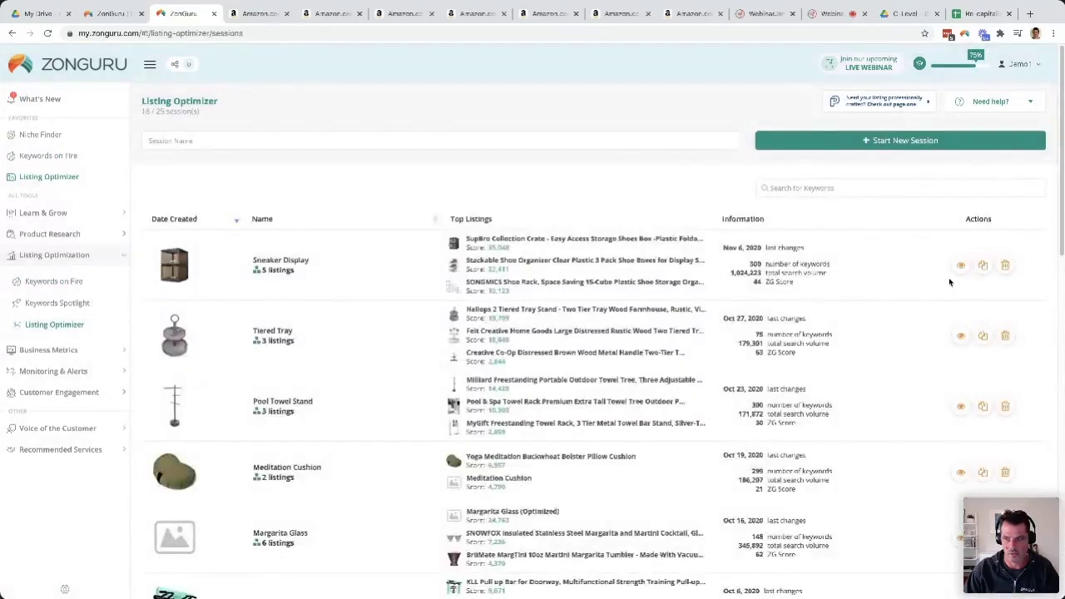
{"action": "left_click", "coordinate": [961, 268]}
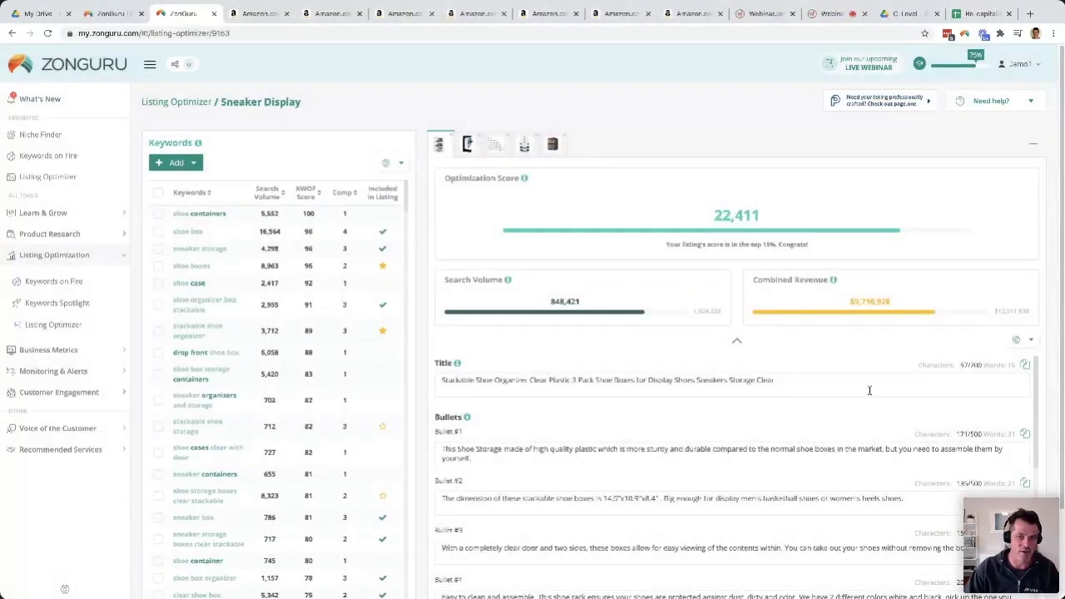
{"action": "left_click", "coordinate": [799, 382]}
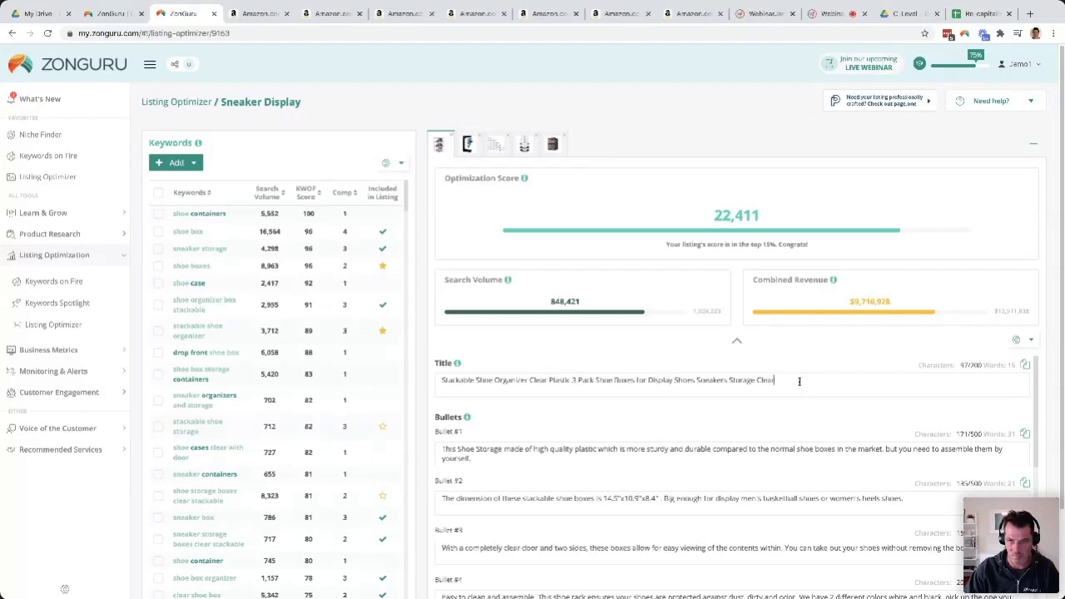
{"action": "key", "text": "ctrl+v"}
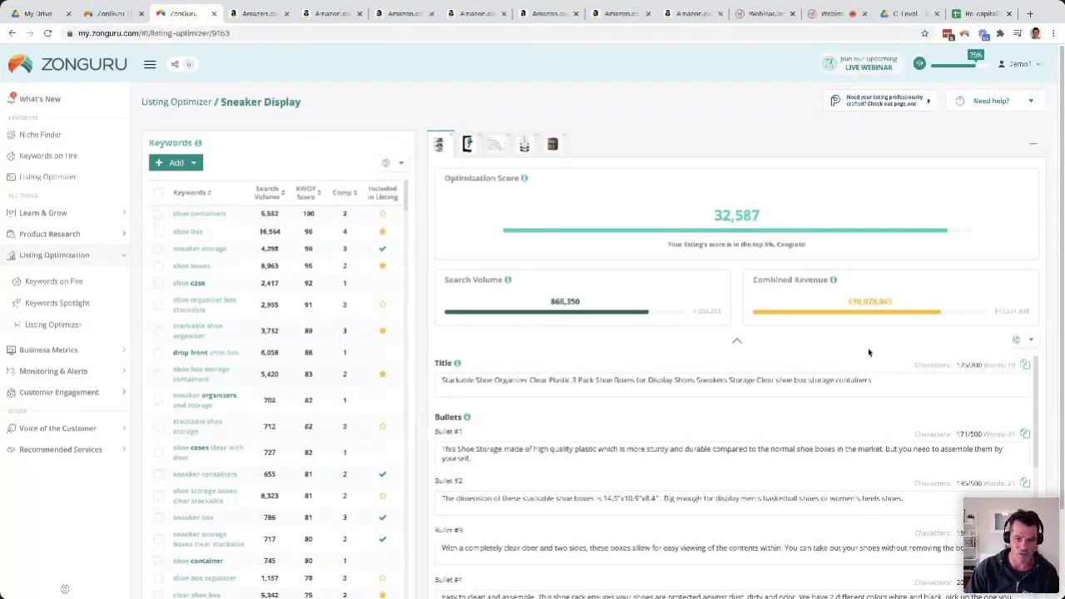
{"action": "scroll", "coordinate": [732, 457], "scroll_direction": "down", "scroll_amount": 3}
{"action": "scroll", "coordinate": [732, 457], "scroll_direction": "up", "scroll_amount": 3}
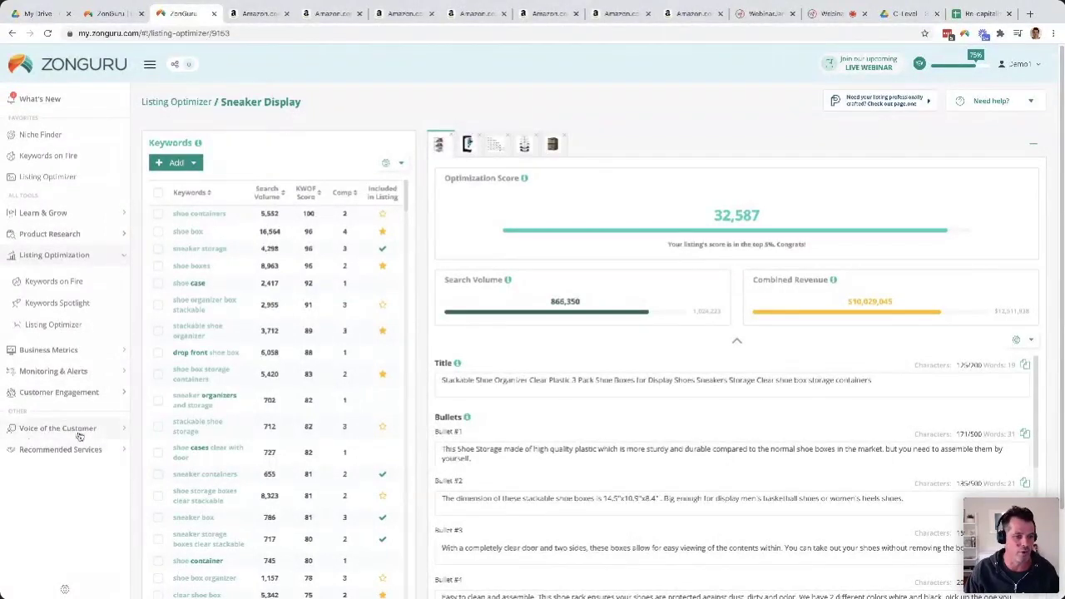
Step: View the Suggest Improvement feedback form and browse the Customer Ideas list in Voice of the Customer
{"action": "left_click", "coordinate": [113, 432]}
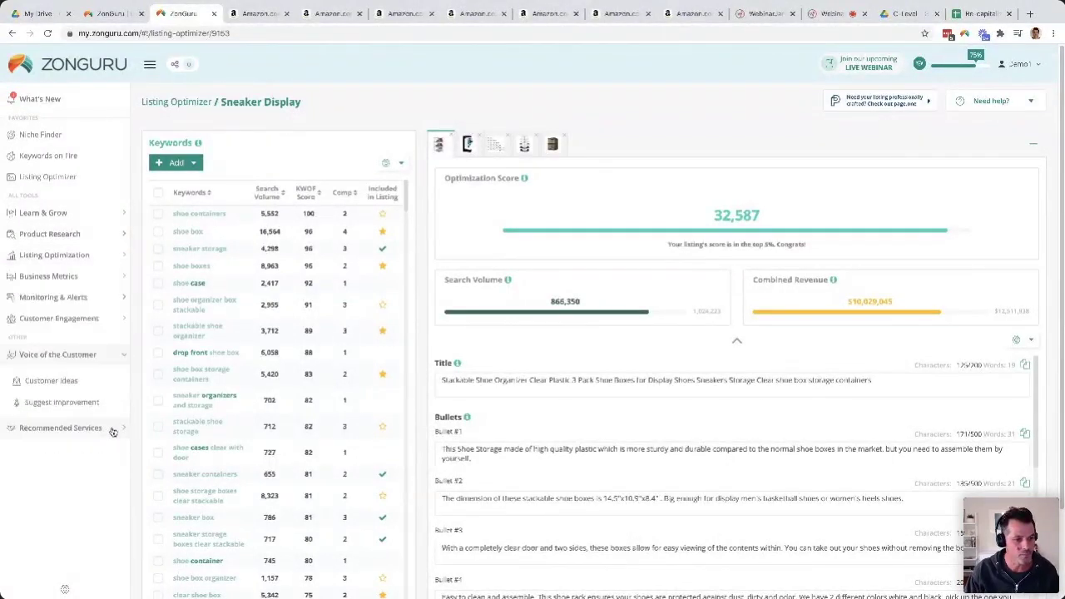
{"action": "left_click", "coordinate": [64, 391]}
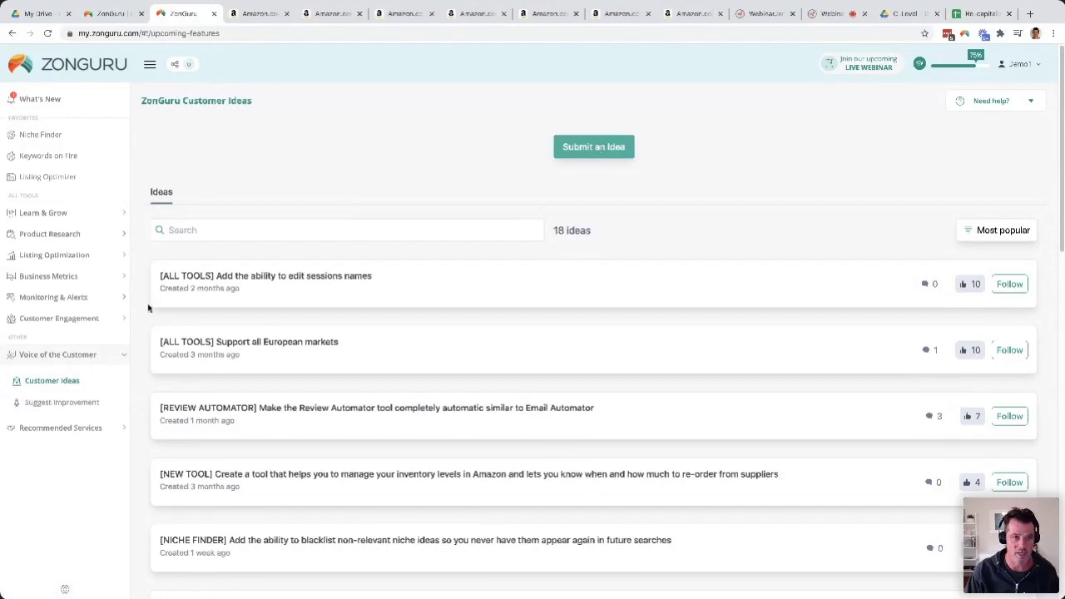
{"action": "left_click", "coordinate": [75, 406]}
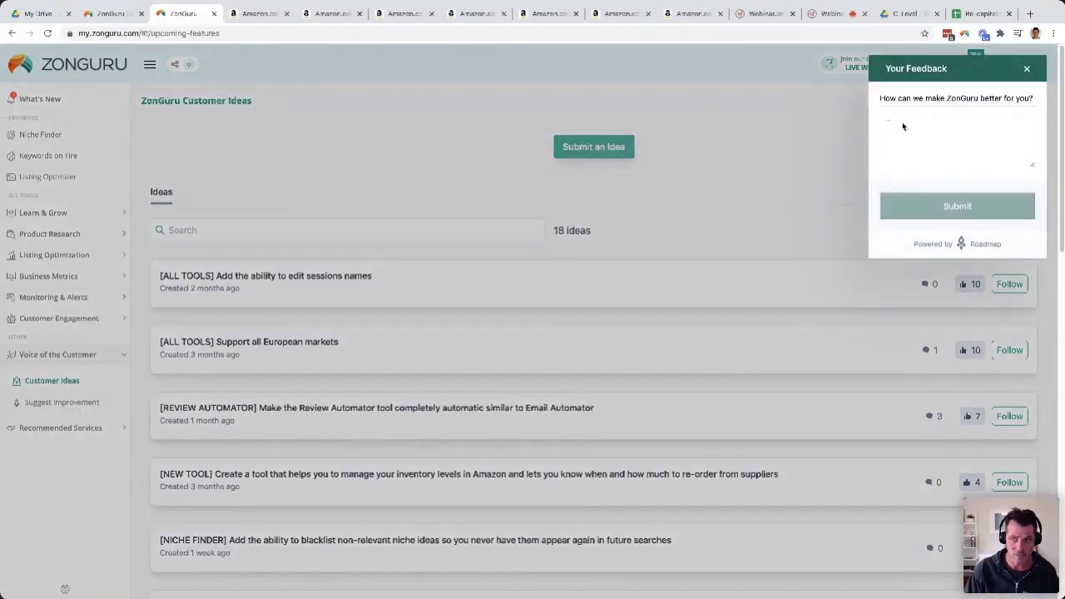
{"action": "left_click", "coordinate": [1028, 71]}
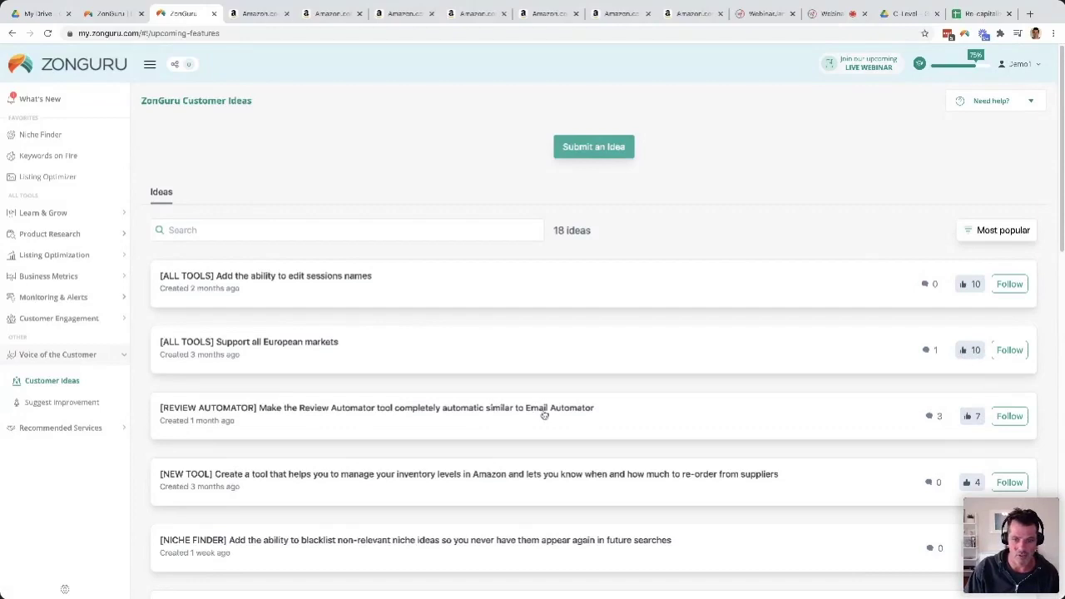
{"action": "scroll", "coordinate": [542, 411], "scroll_direction": "down", "scroll_amount": 1}
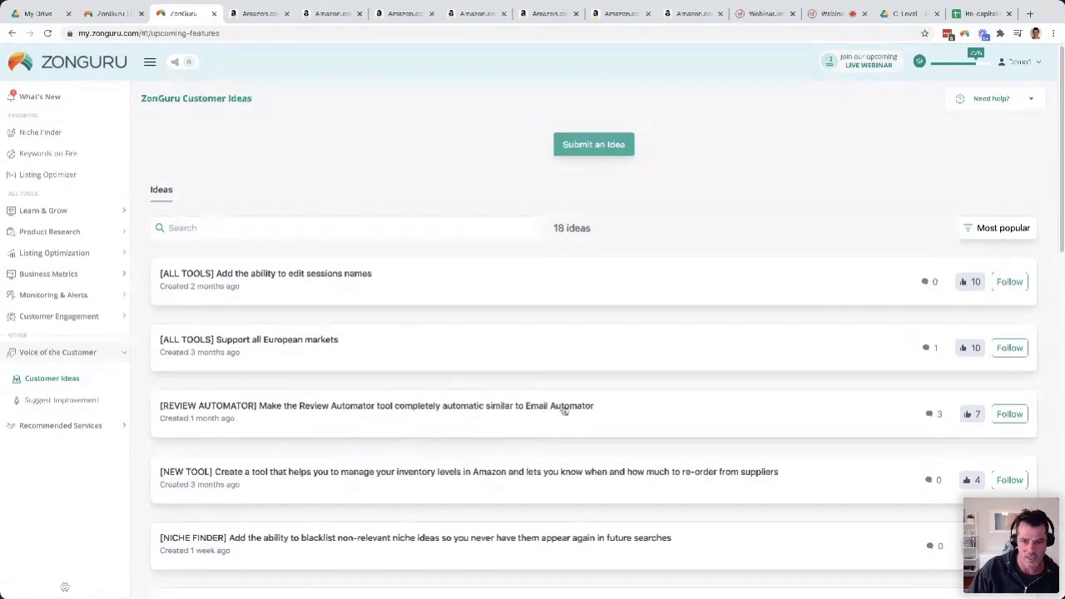
{"action": "scroll", "coordinate": [561, 406], "scroll_direction": "down", "scroll_amount": 1}
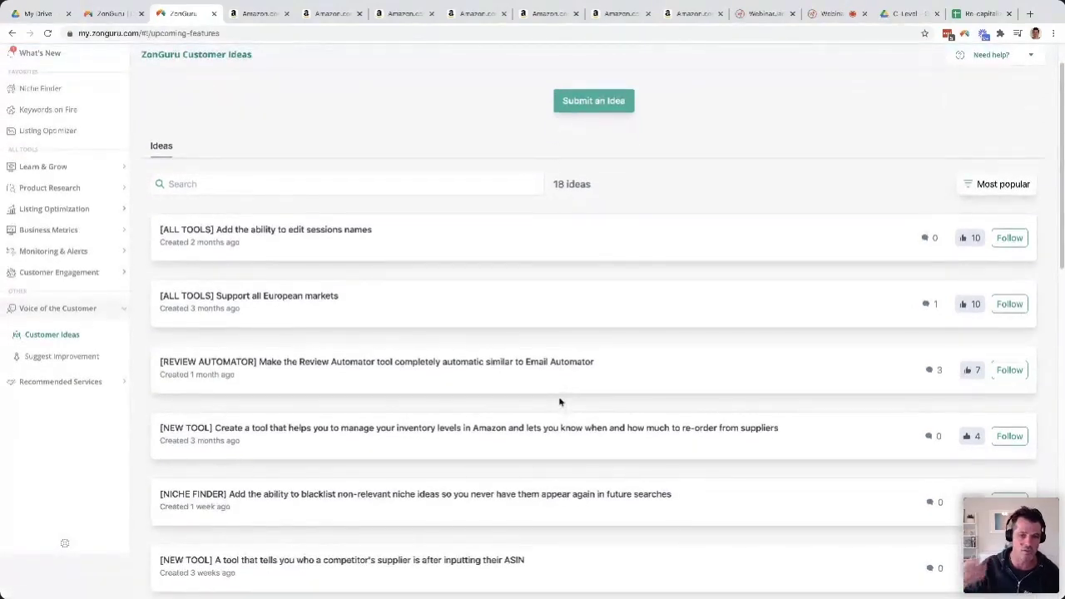